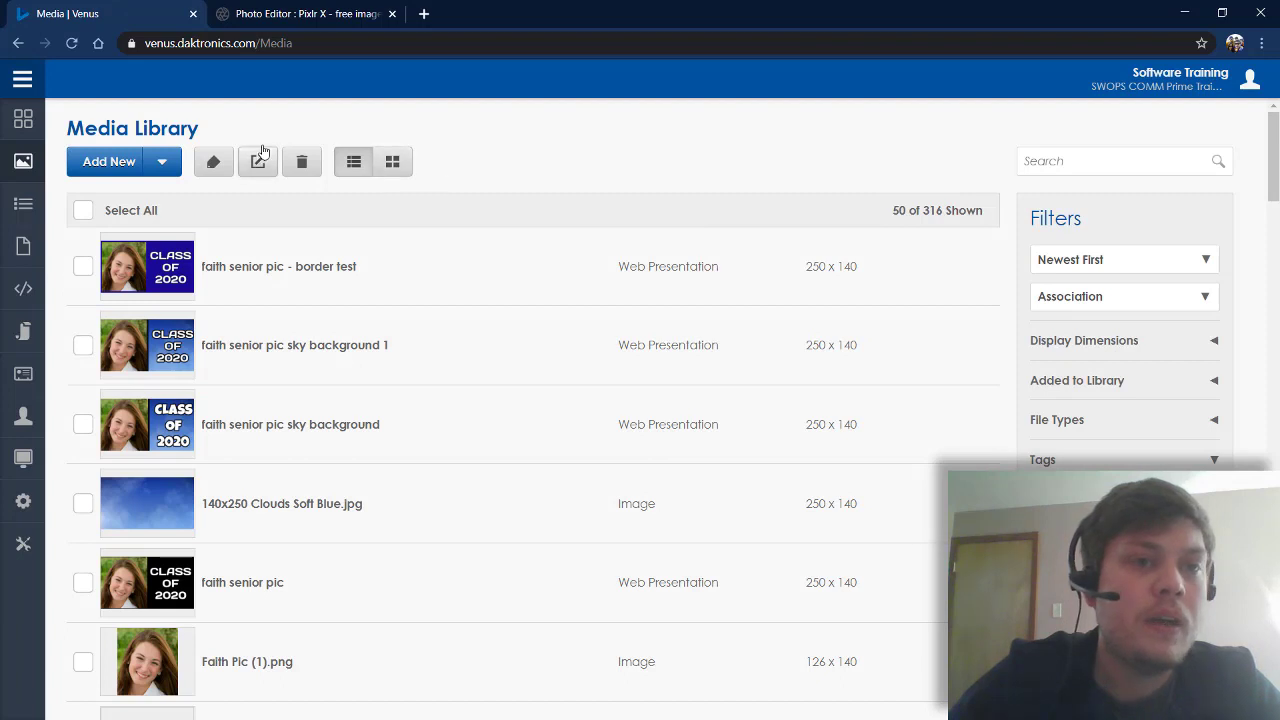
Switch to the 'Photo Editor : Pixlr X' browser tab to reach its welcome page
left_click(297, 14)
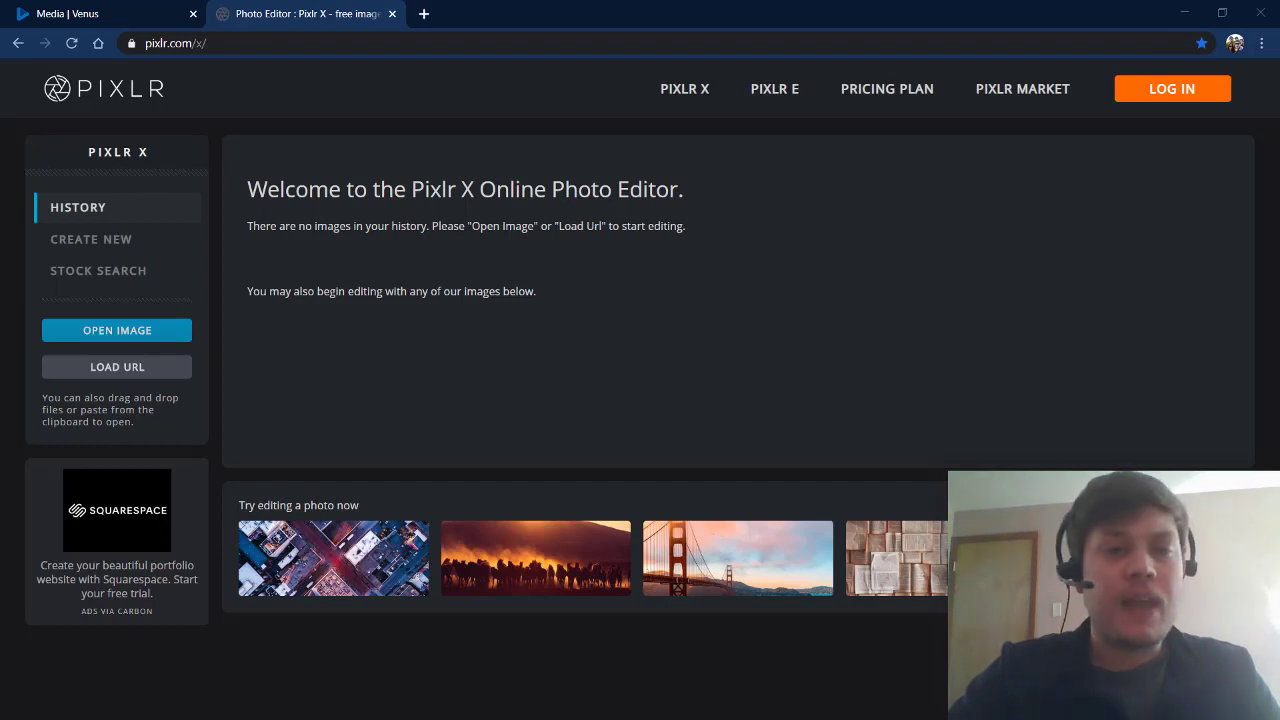
Open the senior portrait and crop it tightly to a 314 × 413 head-and-shoulders shot
left_click_drag(152, 432, 543, 303)
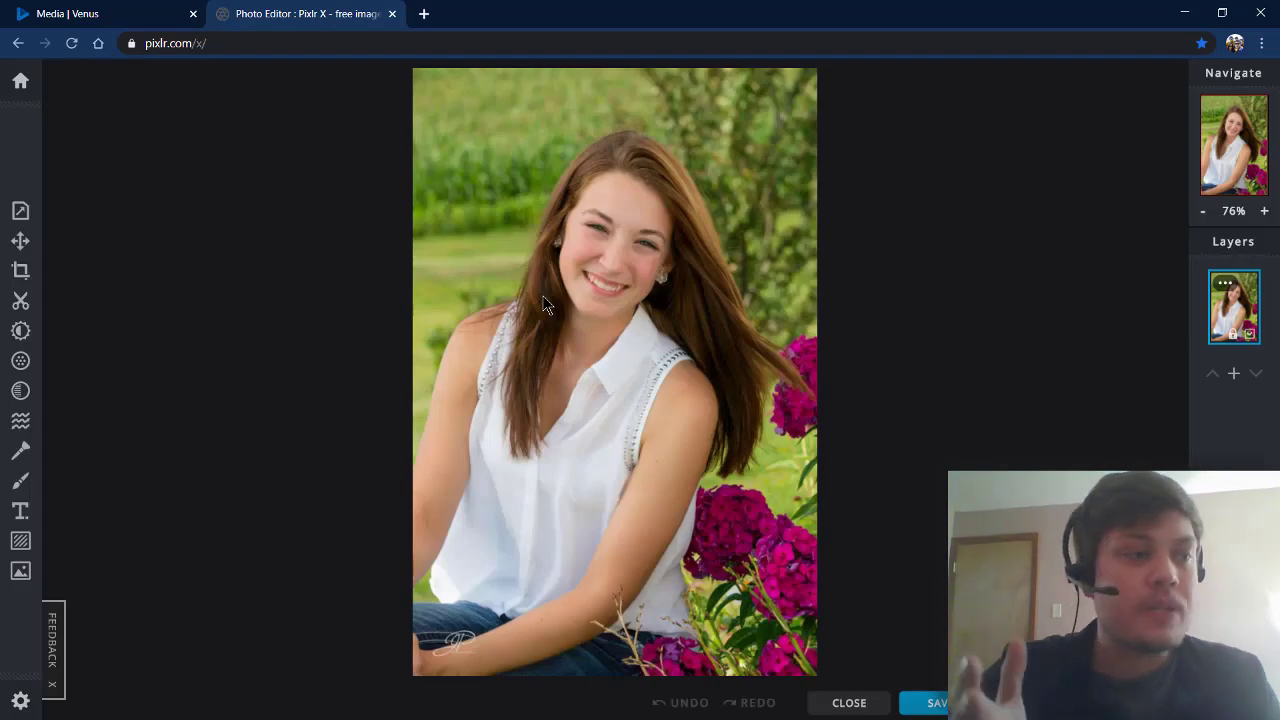
left_click(20, 271)
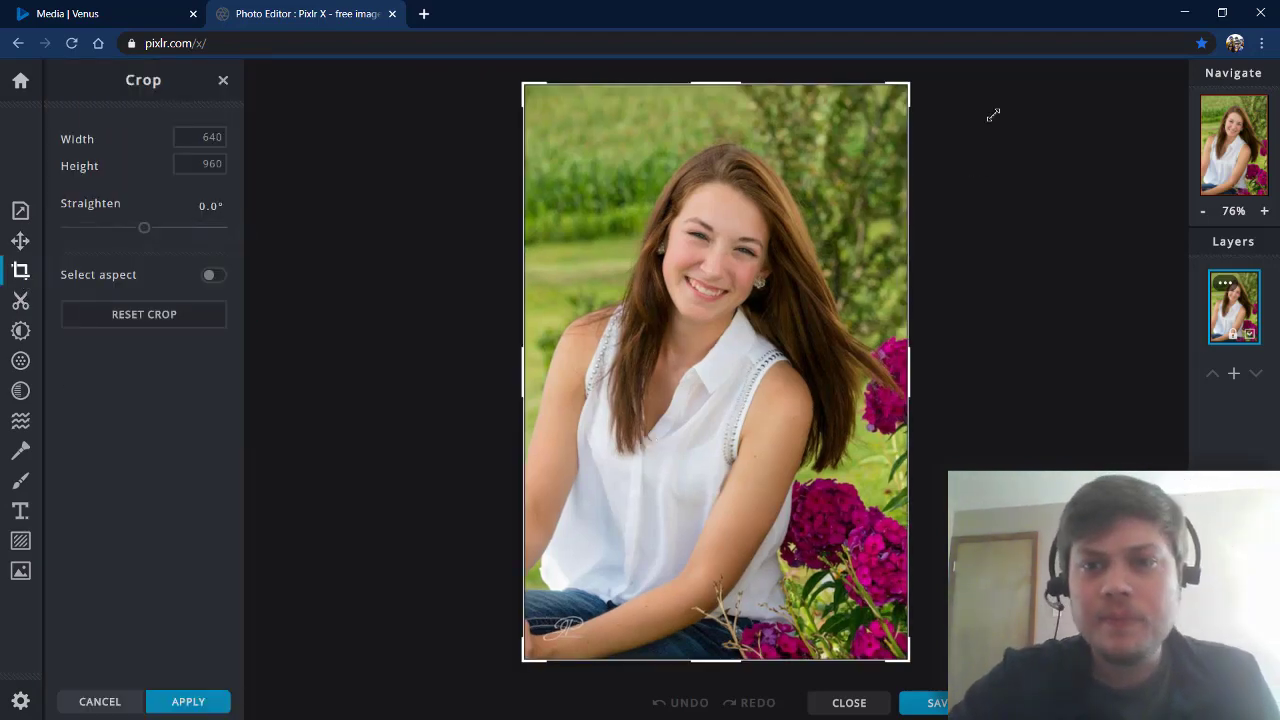
left_click_drag(909, 86, 849, 128)
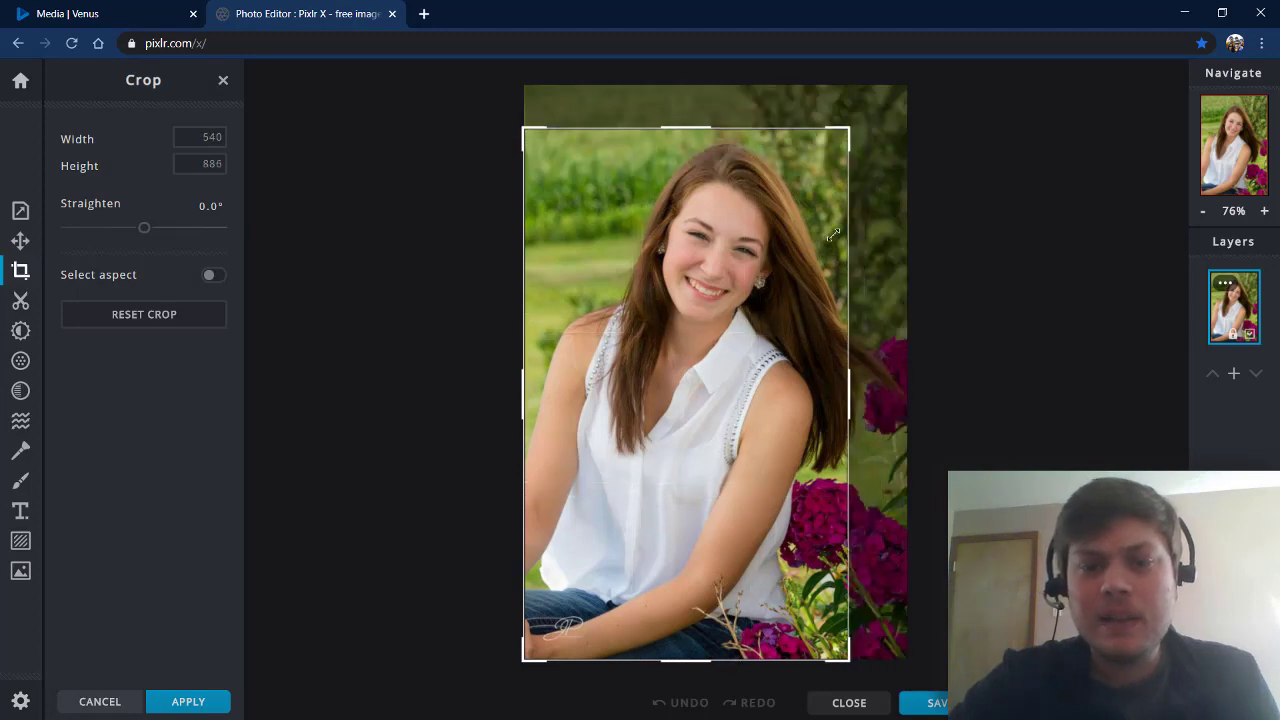
left_click_drag(530, 648, 607, 399)
mouse_move(846, 134)
left_mouse_down()
mouse_move(768, 136)
mouse_move(837, 144)
left_mouse_up()
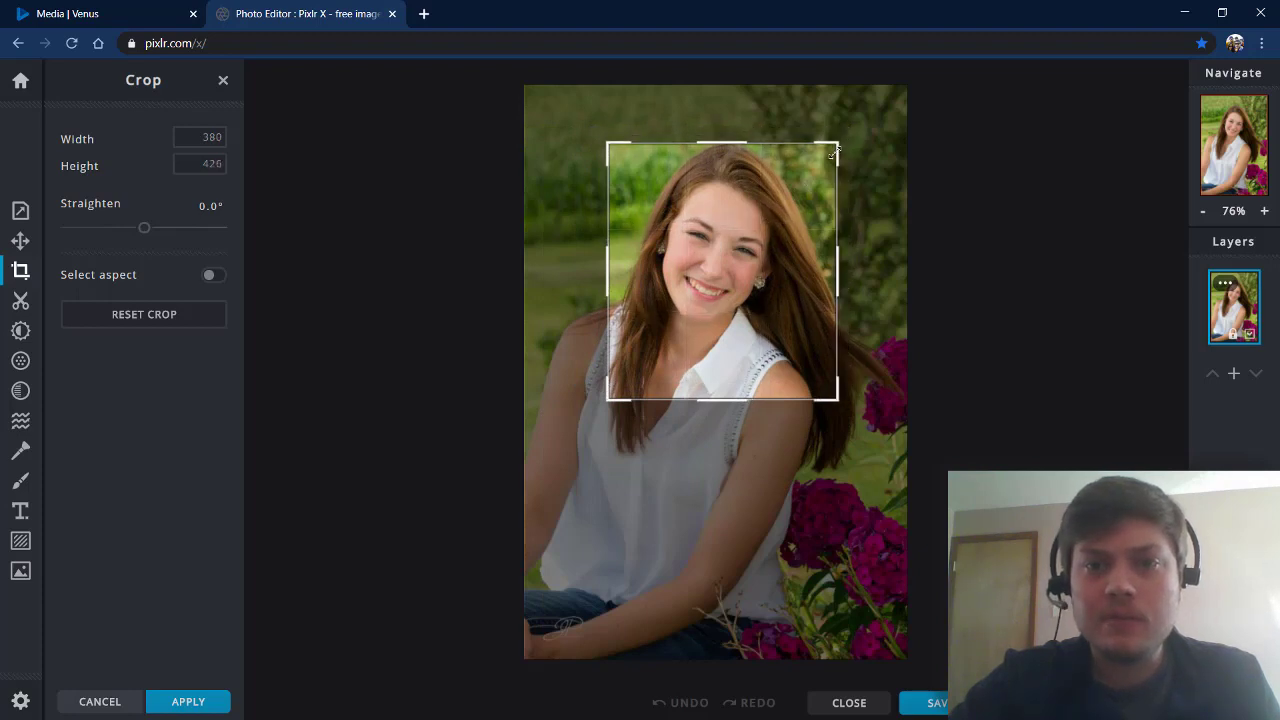
mouse_move(834, 404)
left_mouse_down()
mouse_move(845, 368)
mouse_move(827, 381)
mouse_move(839, 385)
left_mouse_up()
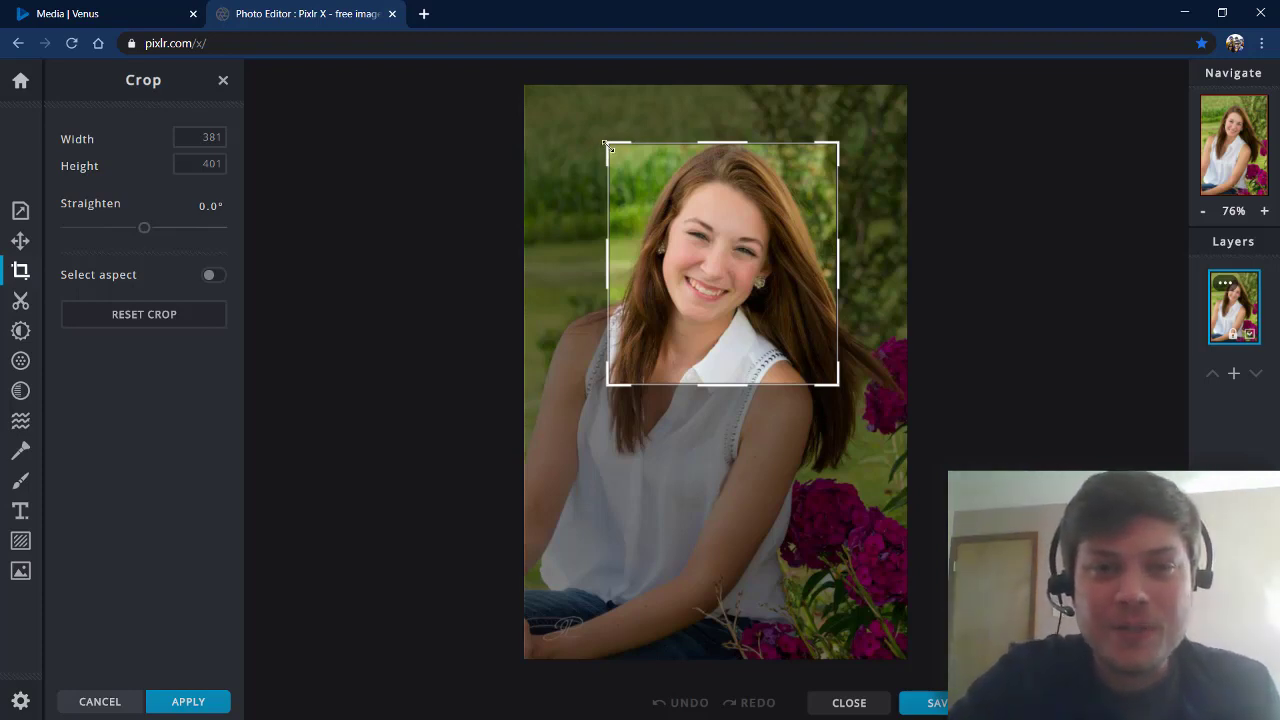
left_click_drag(606, 145, 628, 143)
left_click_drag(818, 146, 808, 138)
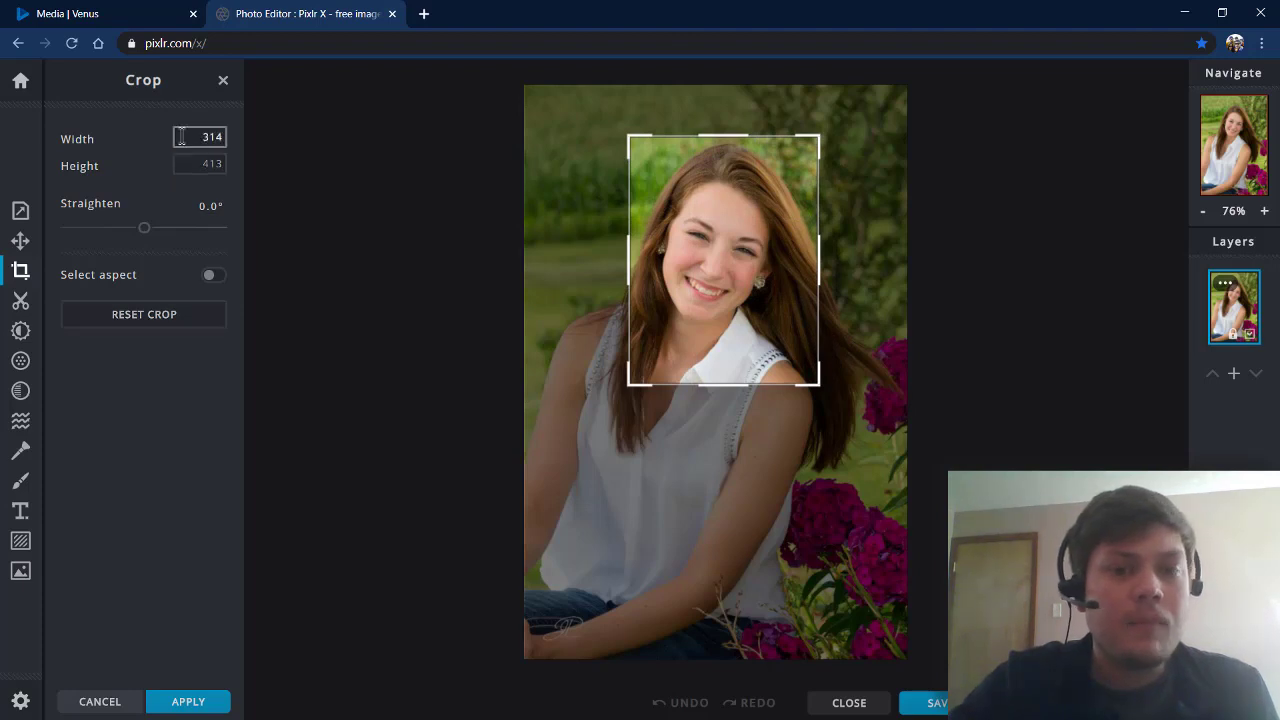
left_click(932, 703)
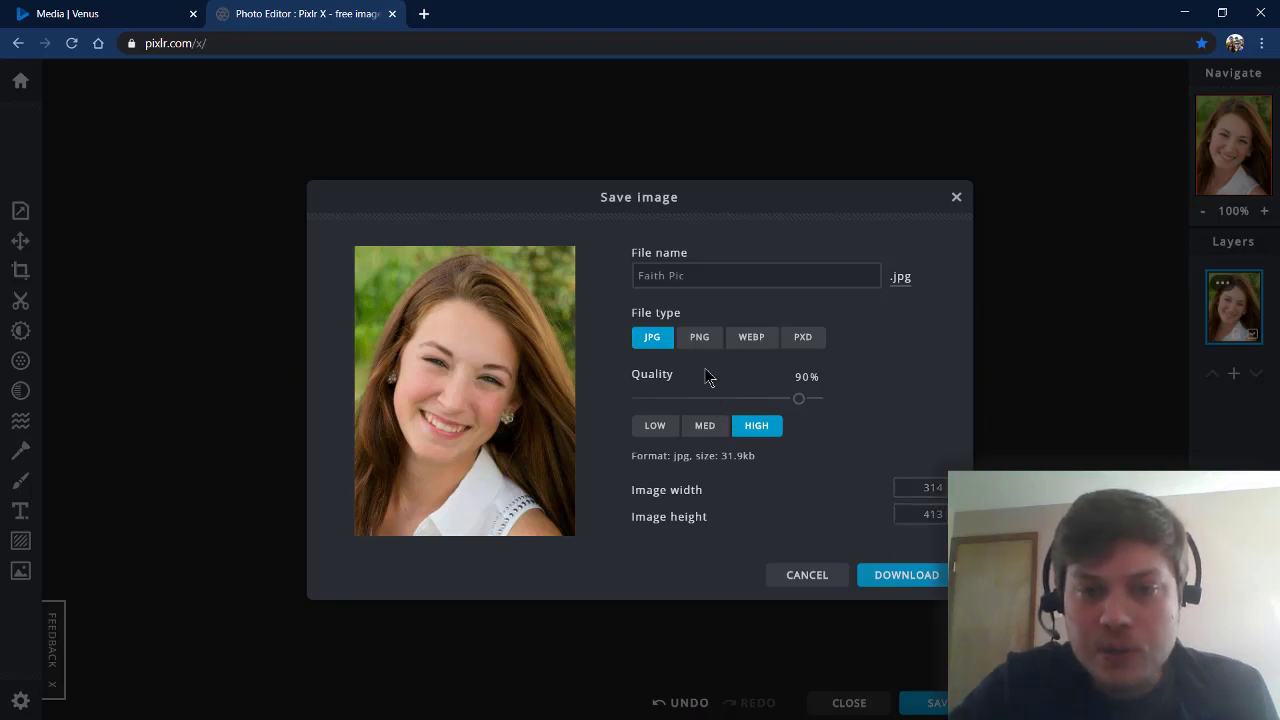
Set the export to PNG with a 140-pixel height, giving a 106 × 140 image
left_click(697, 338)
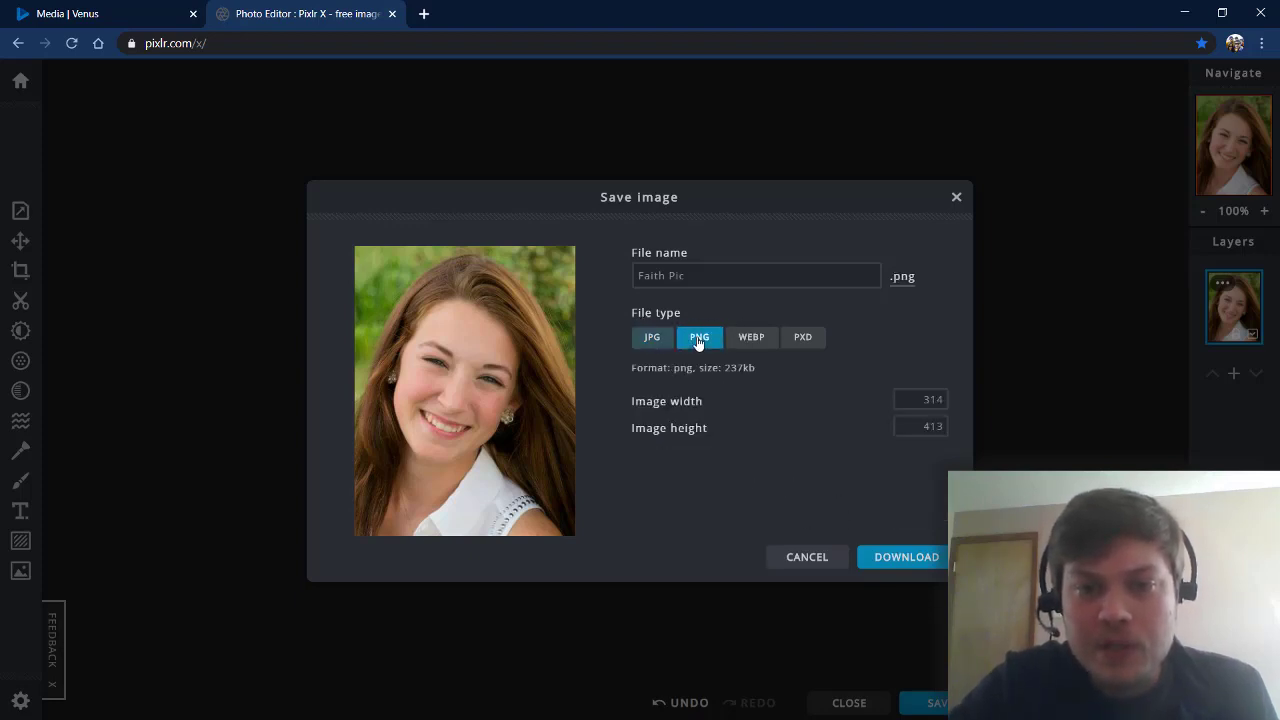
left_click(909, 400)
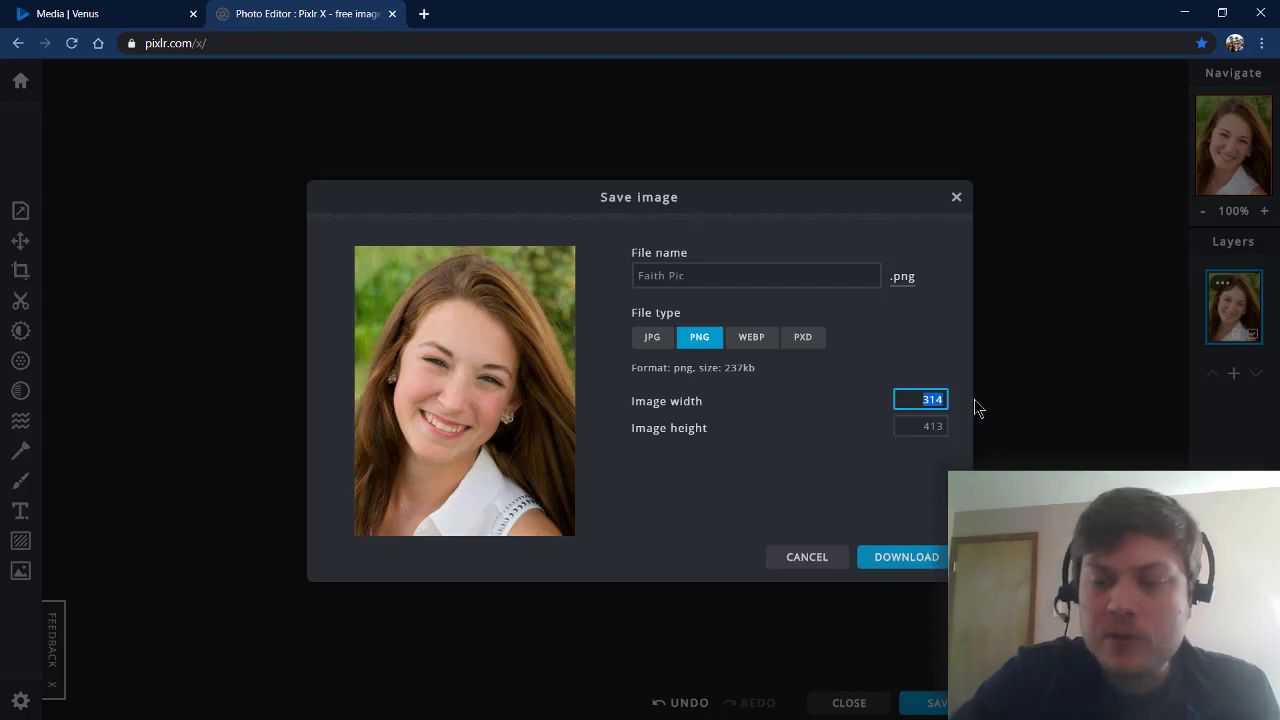
type("251")
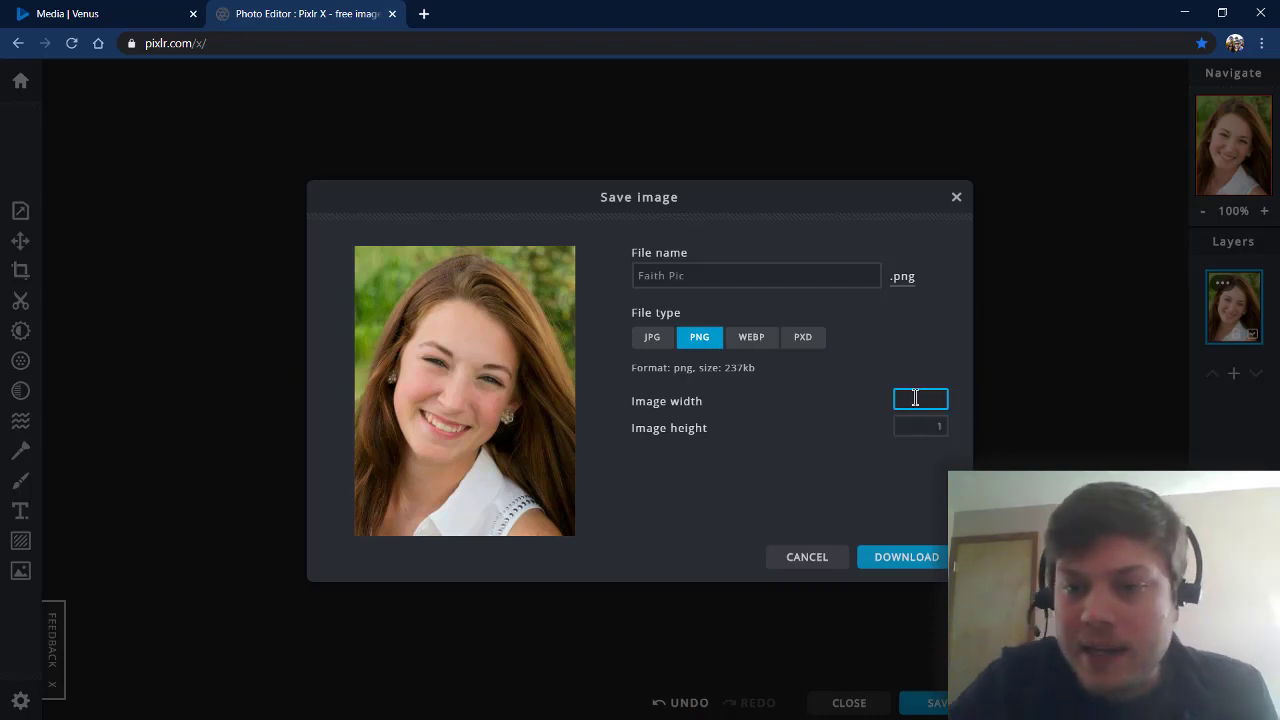
key("Tab")
type("140")
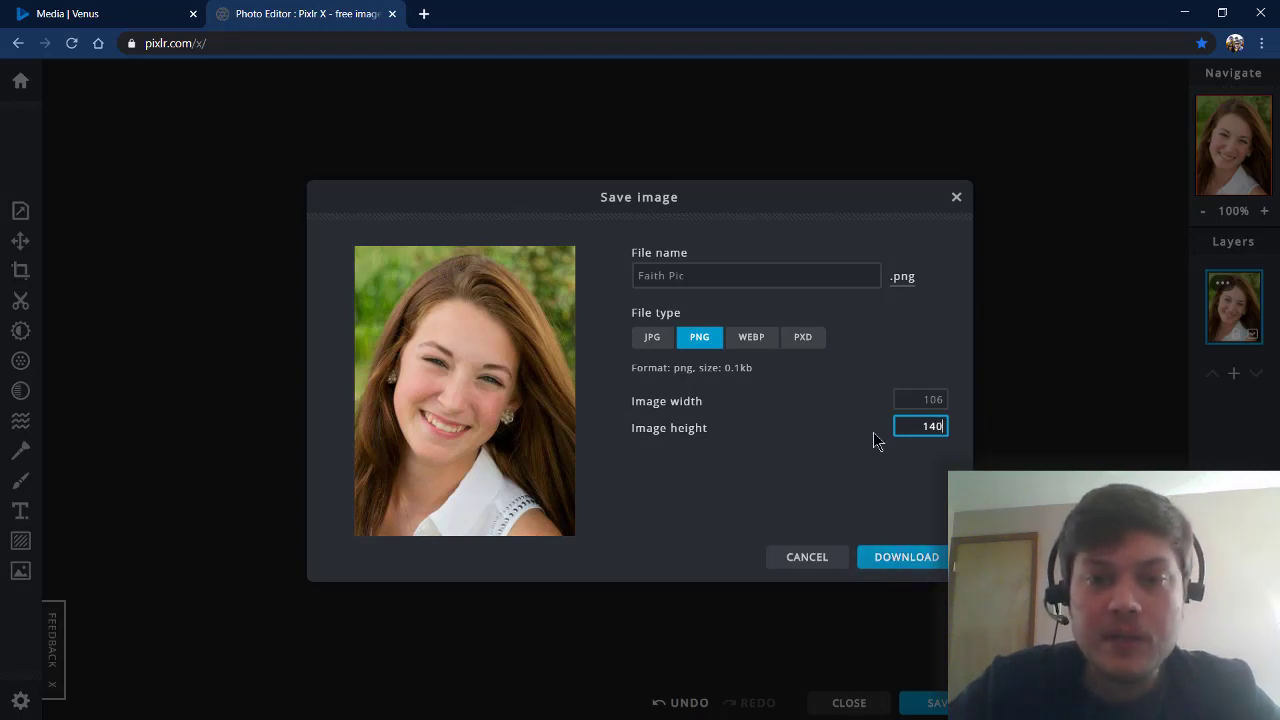
Download the PNG to the Desktop as 'Faith Pic cropped.png' and show it in its folder
left_click(904, 560)
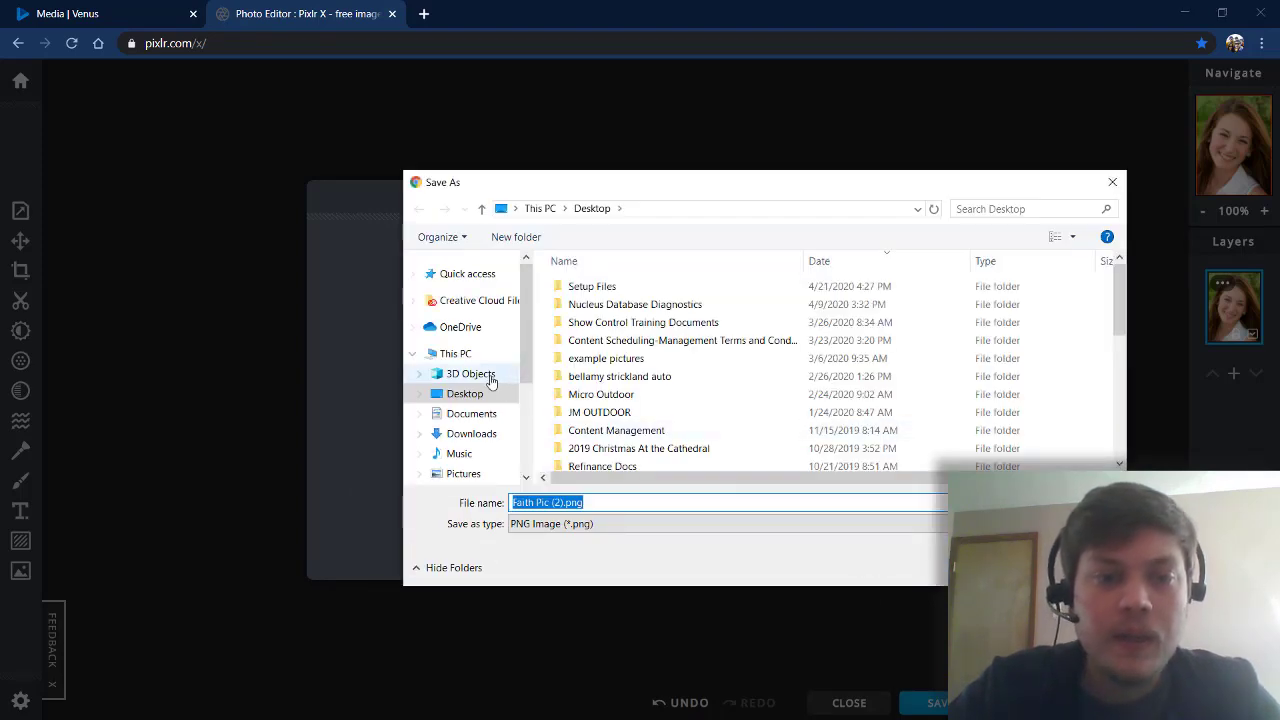
left_click(487, 374)
left_click(465, 394)
left_click(565, 503)
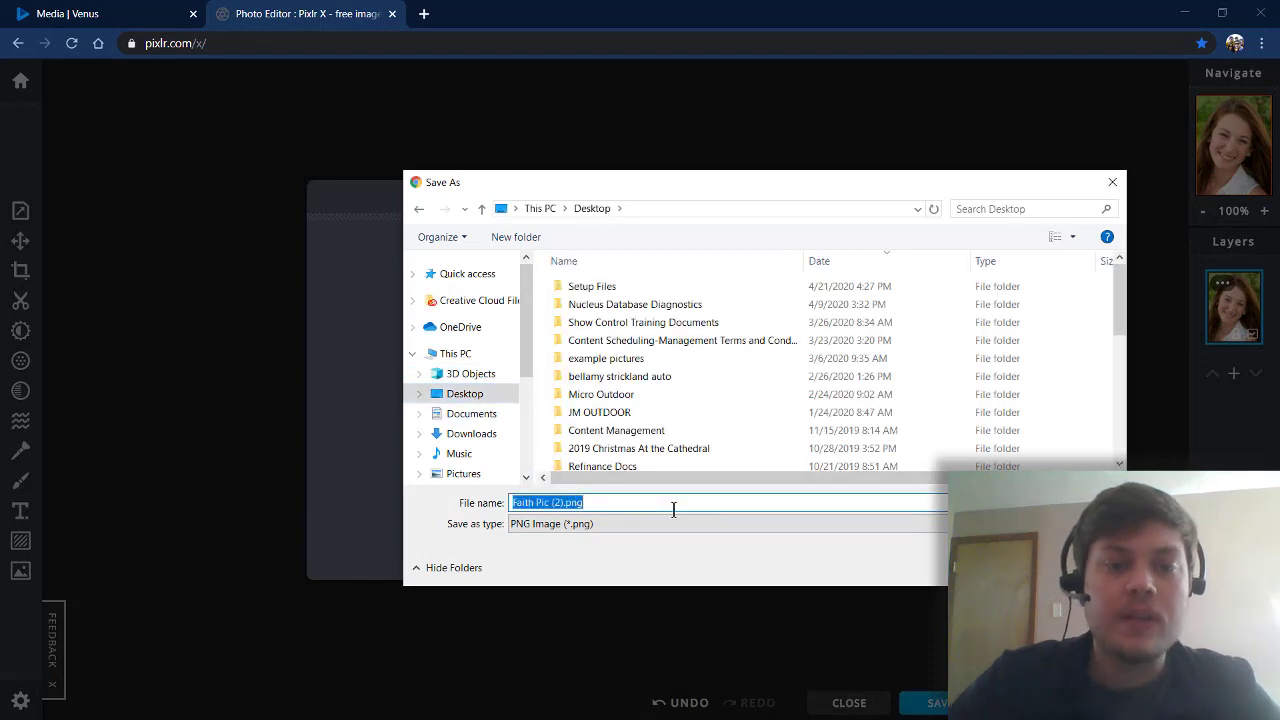
left_click(673, 510)
key("BackSpace")
key("BackSpace")
key("BackSpace")
key("BackSpace")
key("BackSpace")
key("BackSpace")
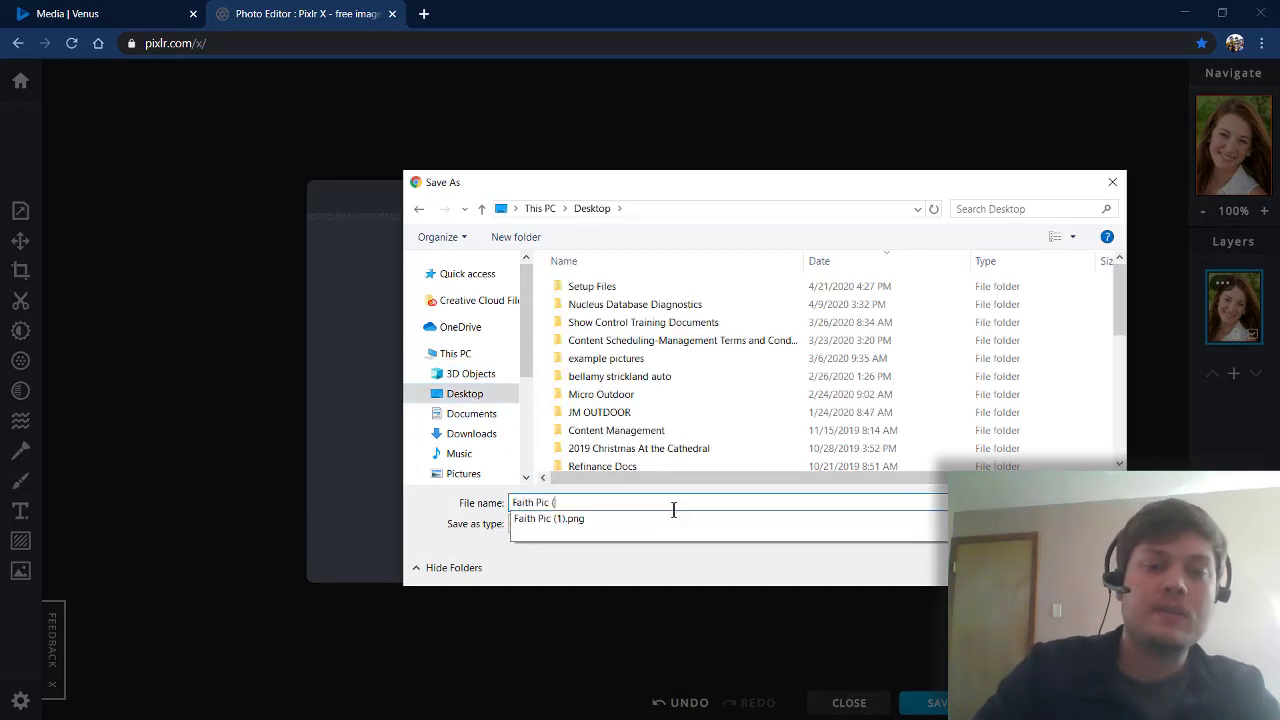
type("cropped")
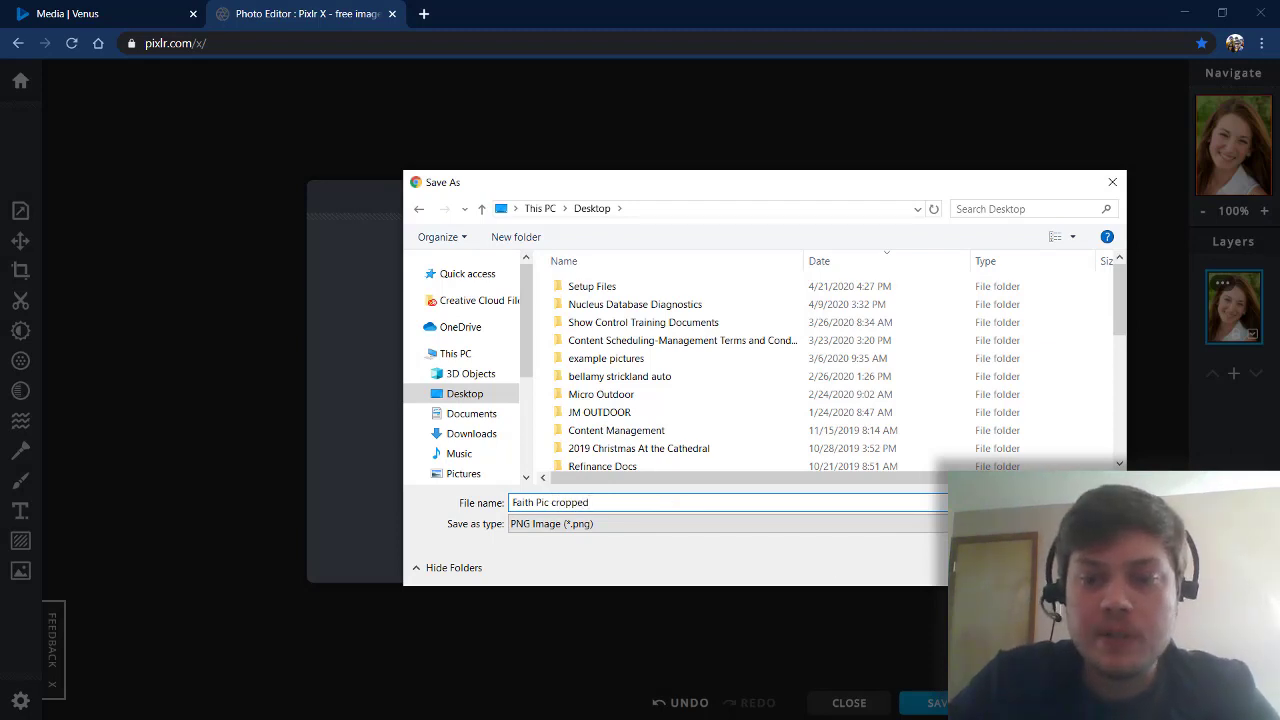
key("Return")
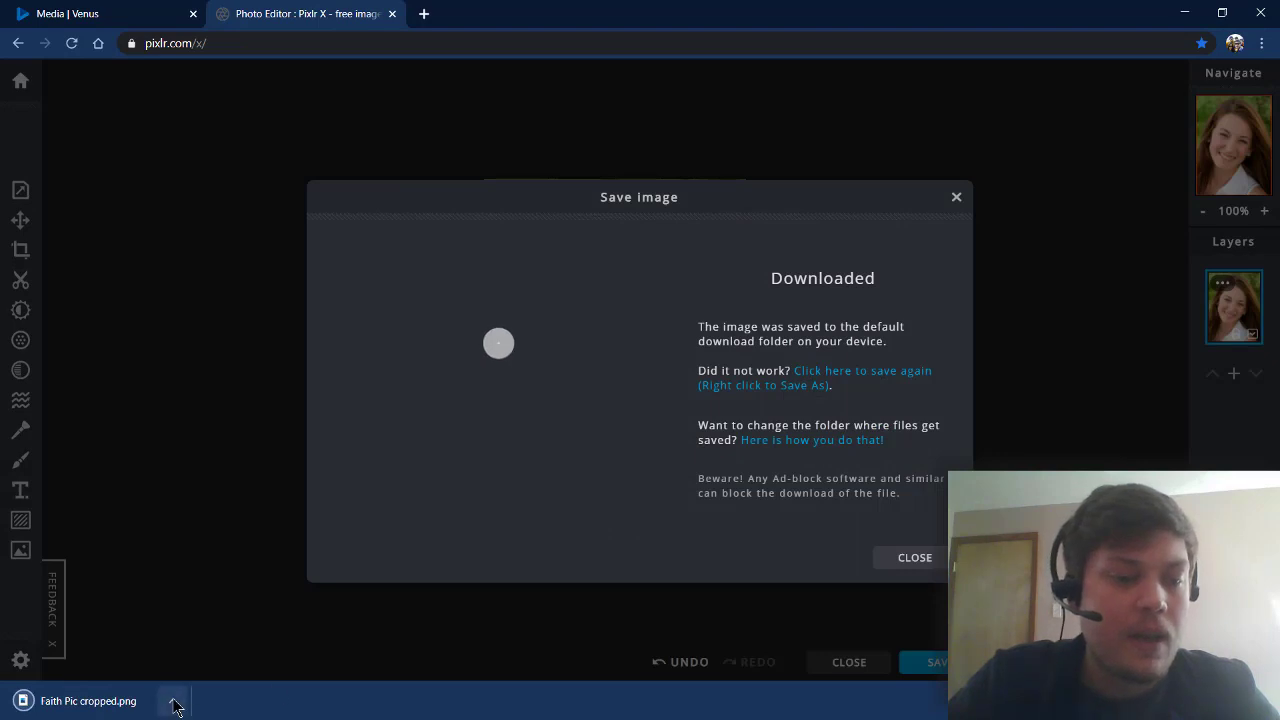
left_click(173, 706)
left_click(197, 645)
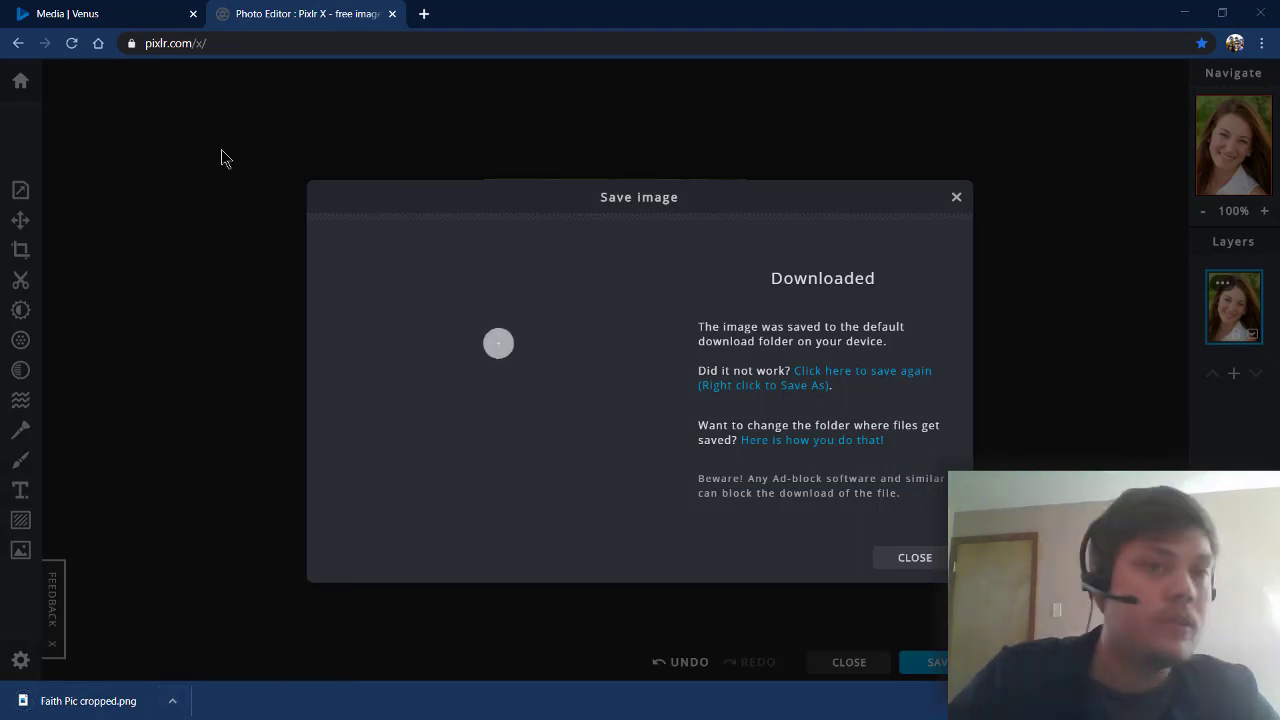
Drag 'Faith Pic cropped.png' from File Explorer into the Venus Media Library and finish the upload
left_click(132, 16)
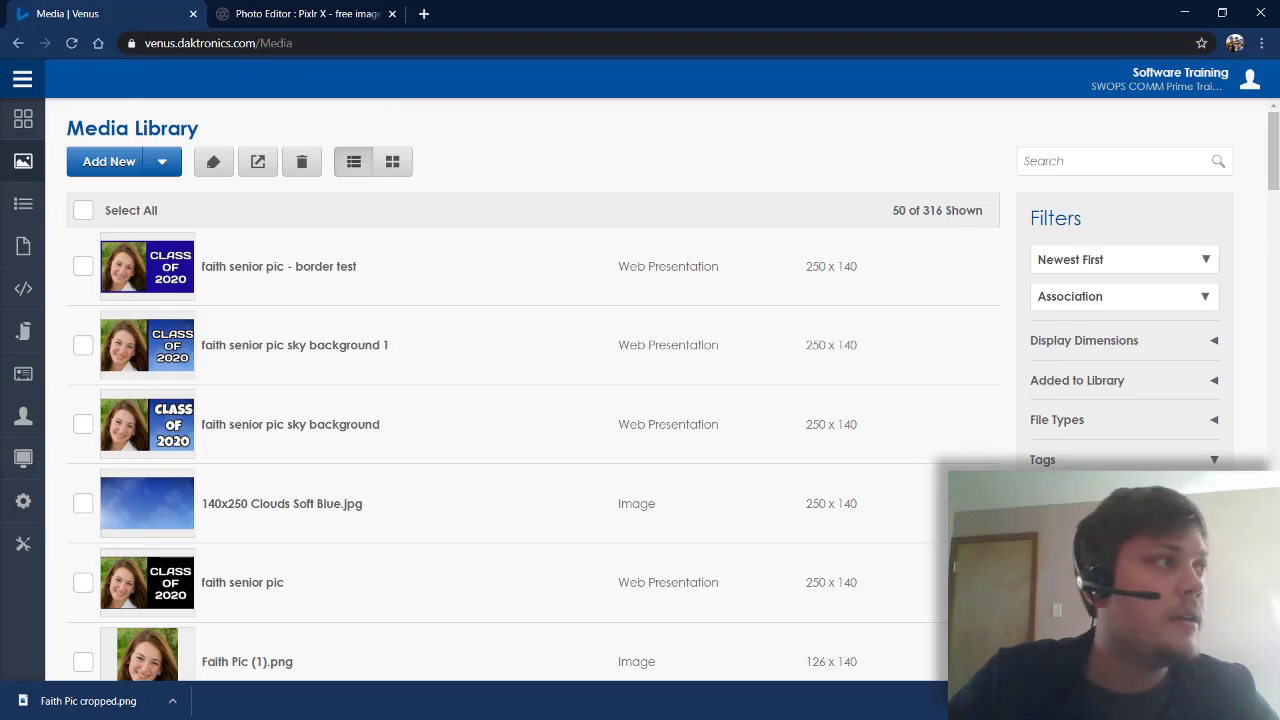
left_click_drag(1279, 86, 789, 99)
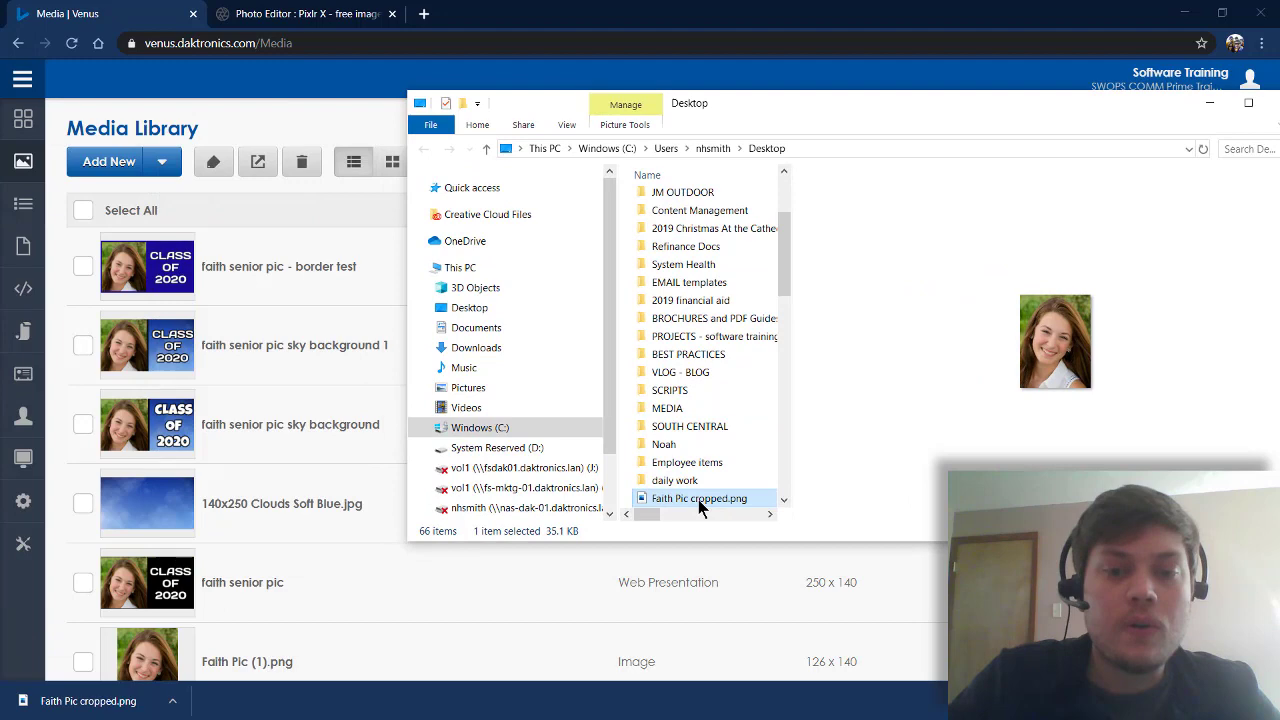
left_click_drag(700, 508, 243, 354)
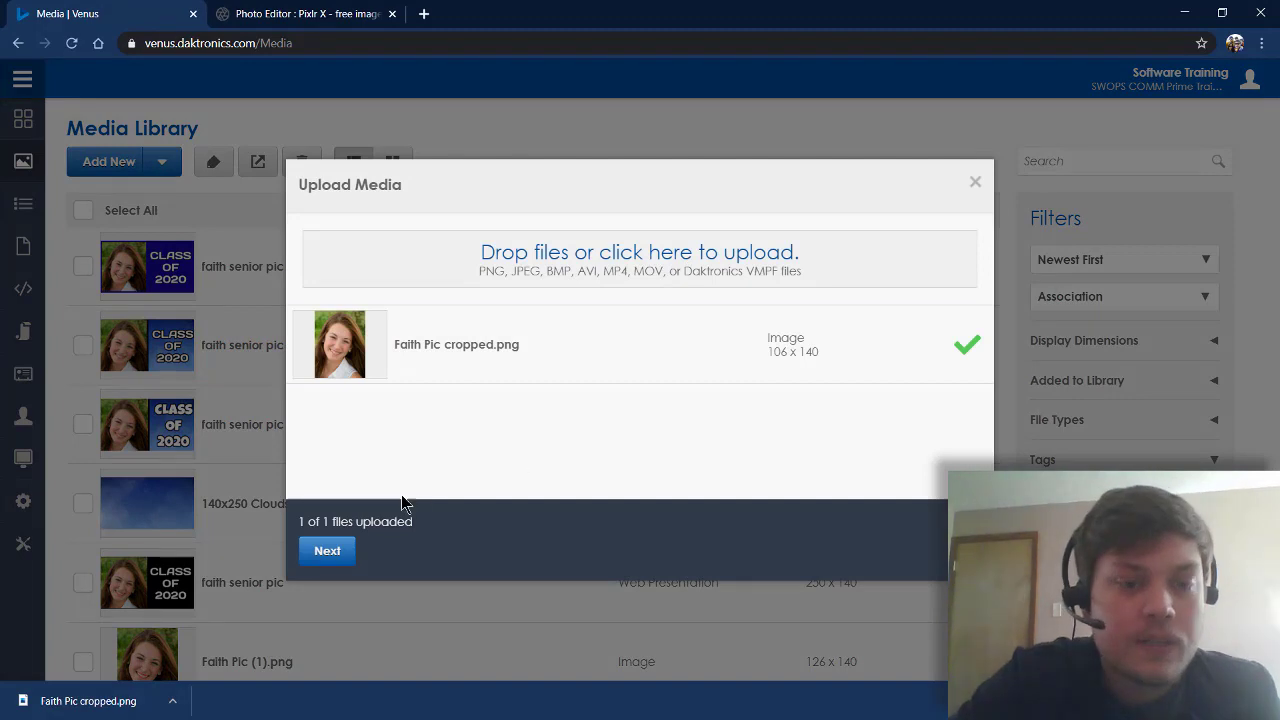
left_click(330, 551)
left_click(470, 556)
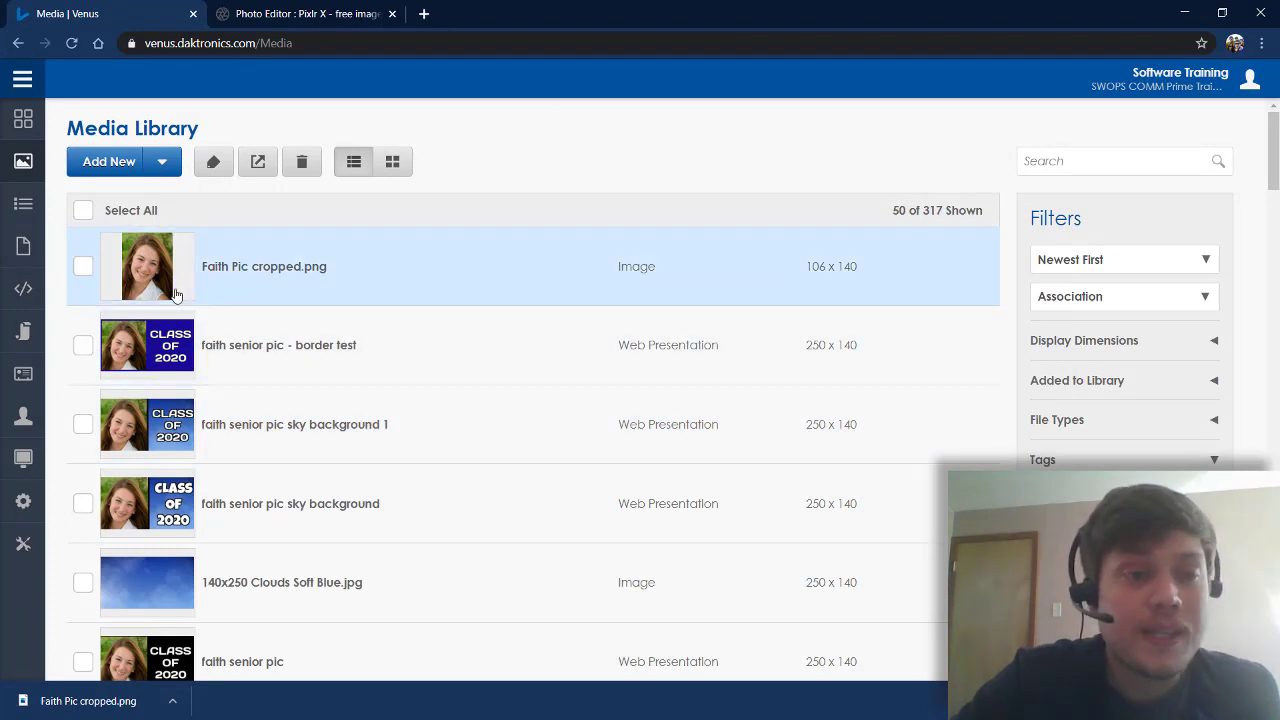
Create a 250 × 140 web presentation named 'Faith Senior Photo'
left_click(163, 164)
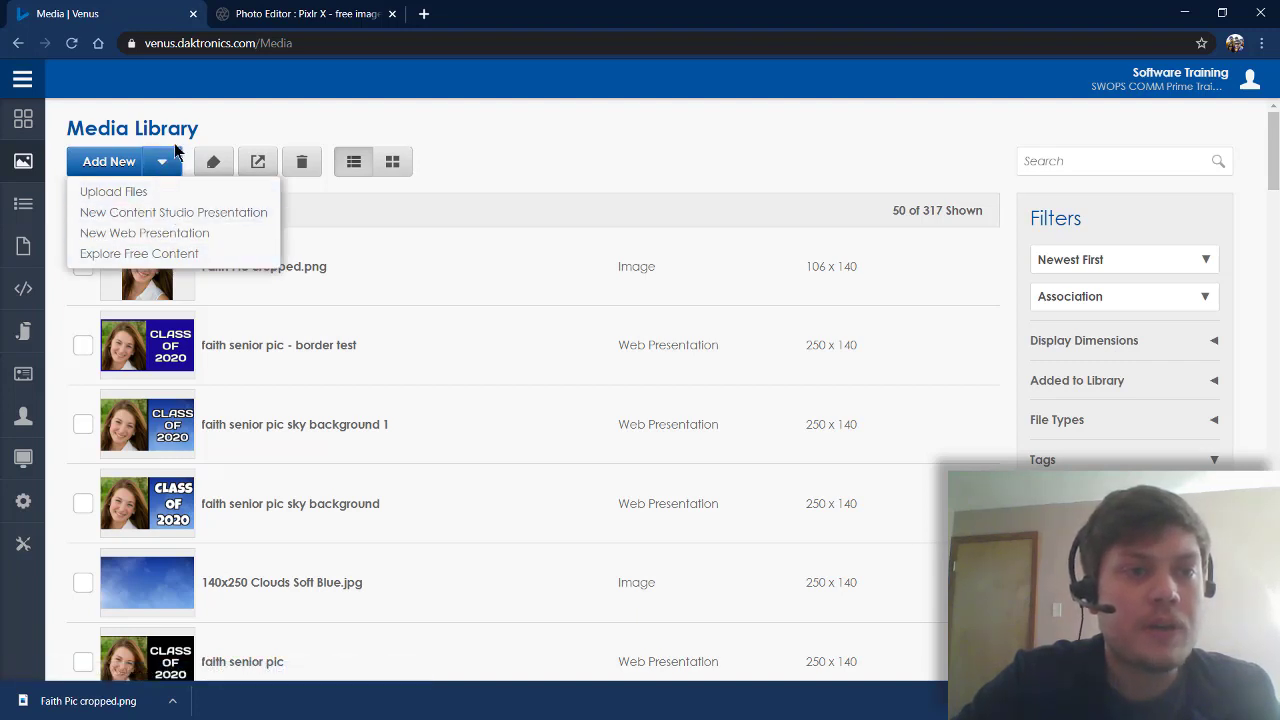
left_click(174, 237)
left_click(589, 251)
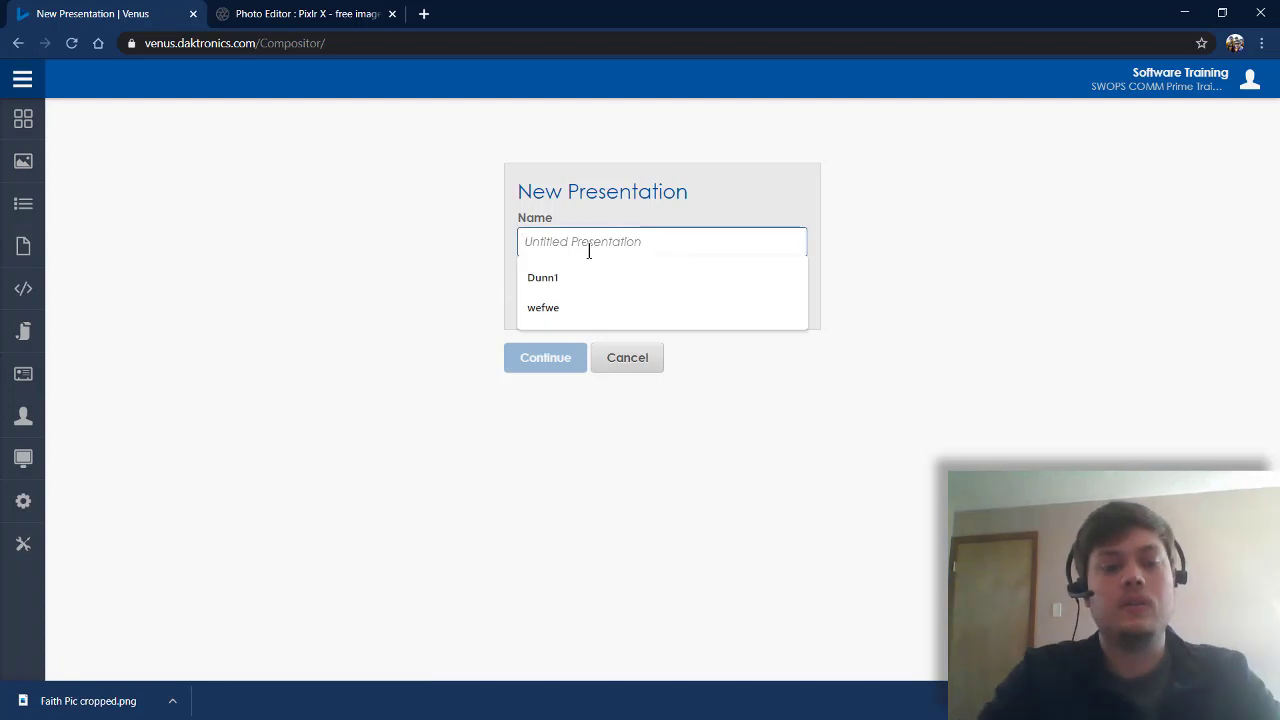
type("Faith Senior Photo")
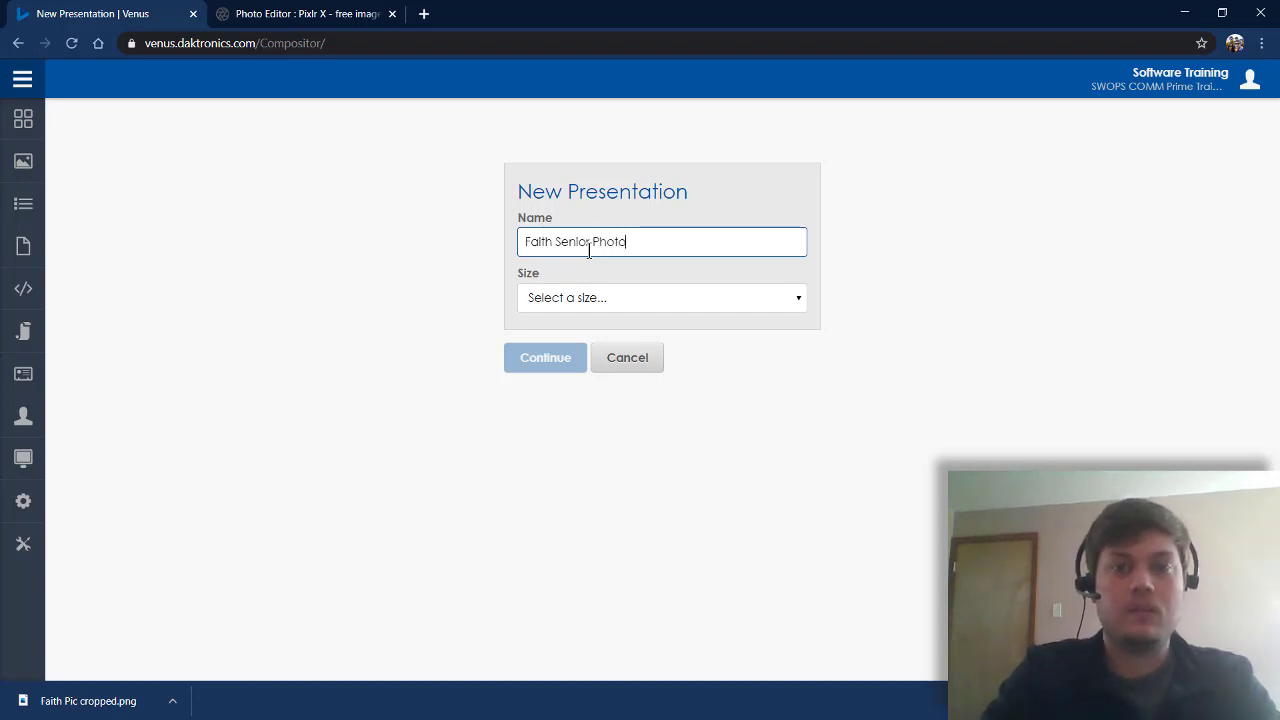
left_click(569, 296)
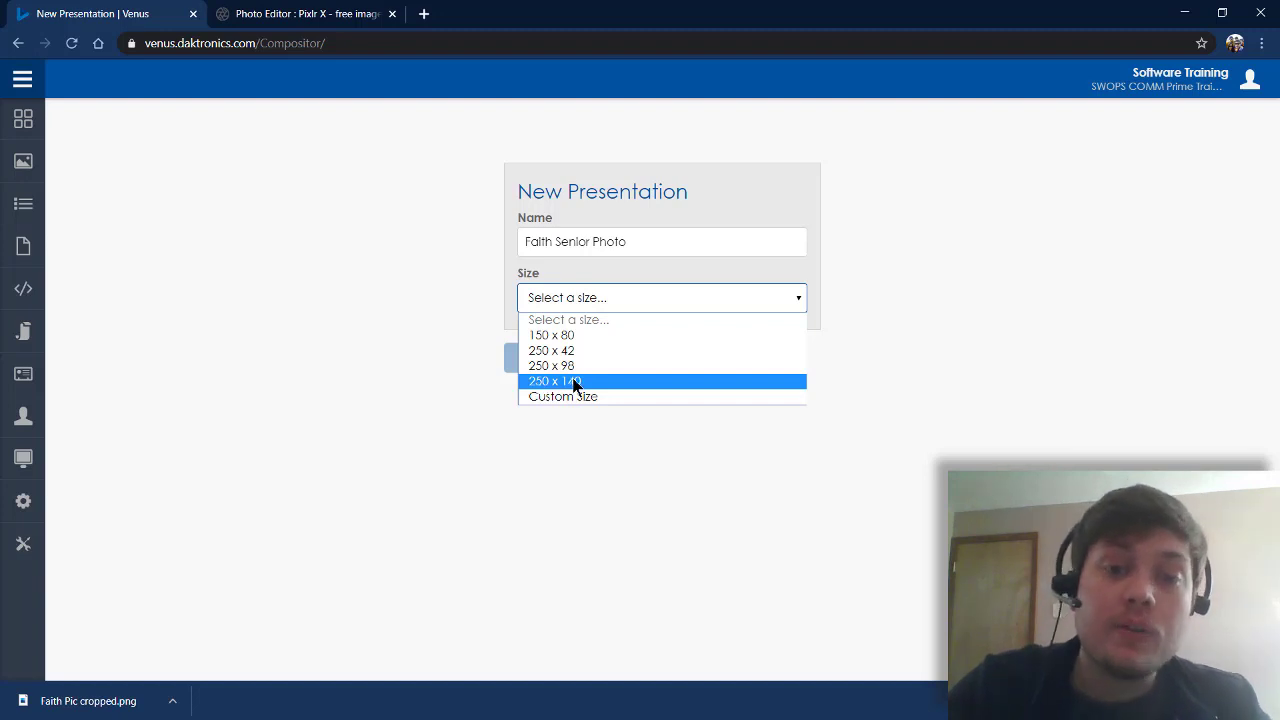
left_click(570, 381)
left_click(545, 358)
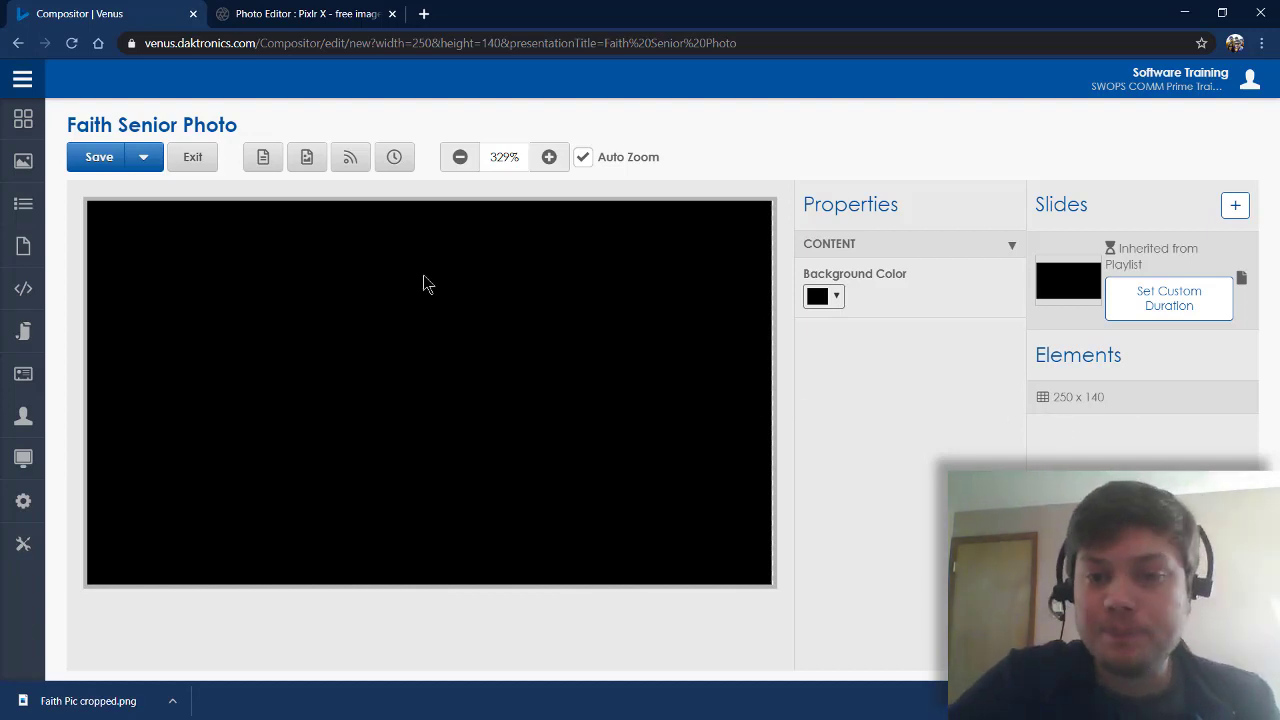
Add the cropped portrait as an image element sized to fill the slide's left side
left_click(306, 160)
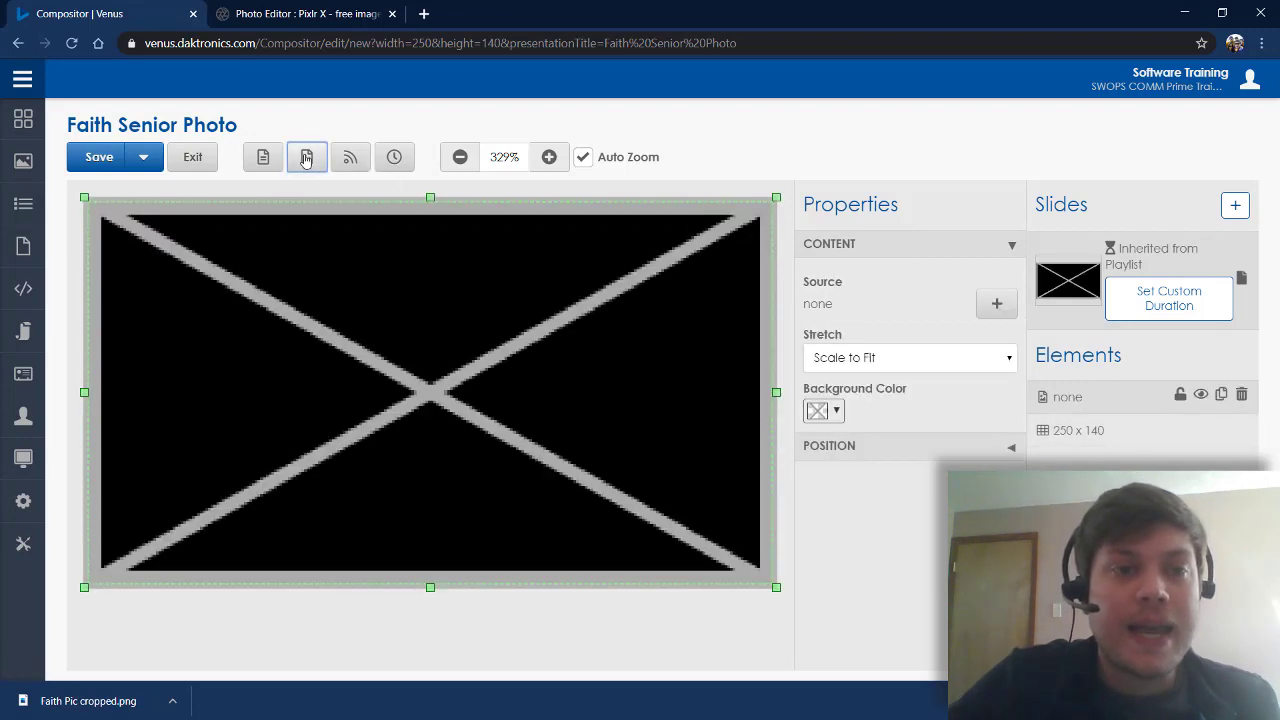
left_click(997, 310)
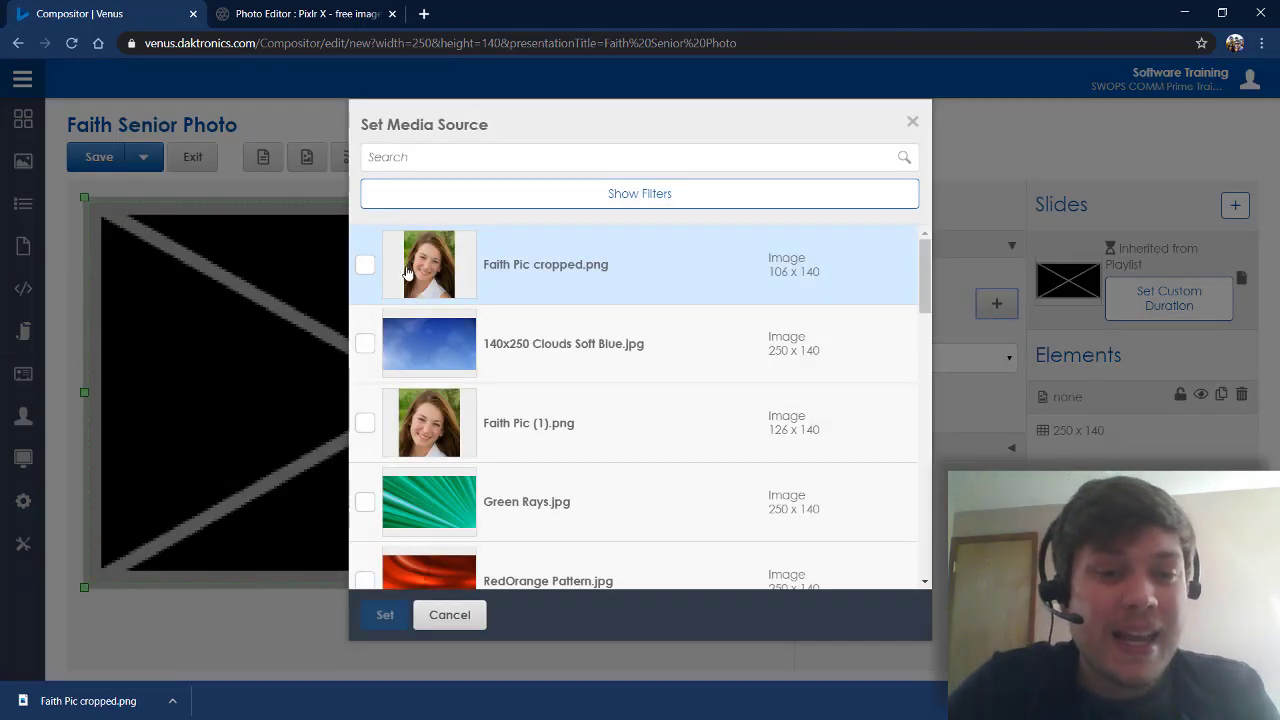
left_click(380, 270)
left_click(383, 614)
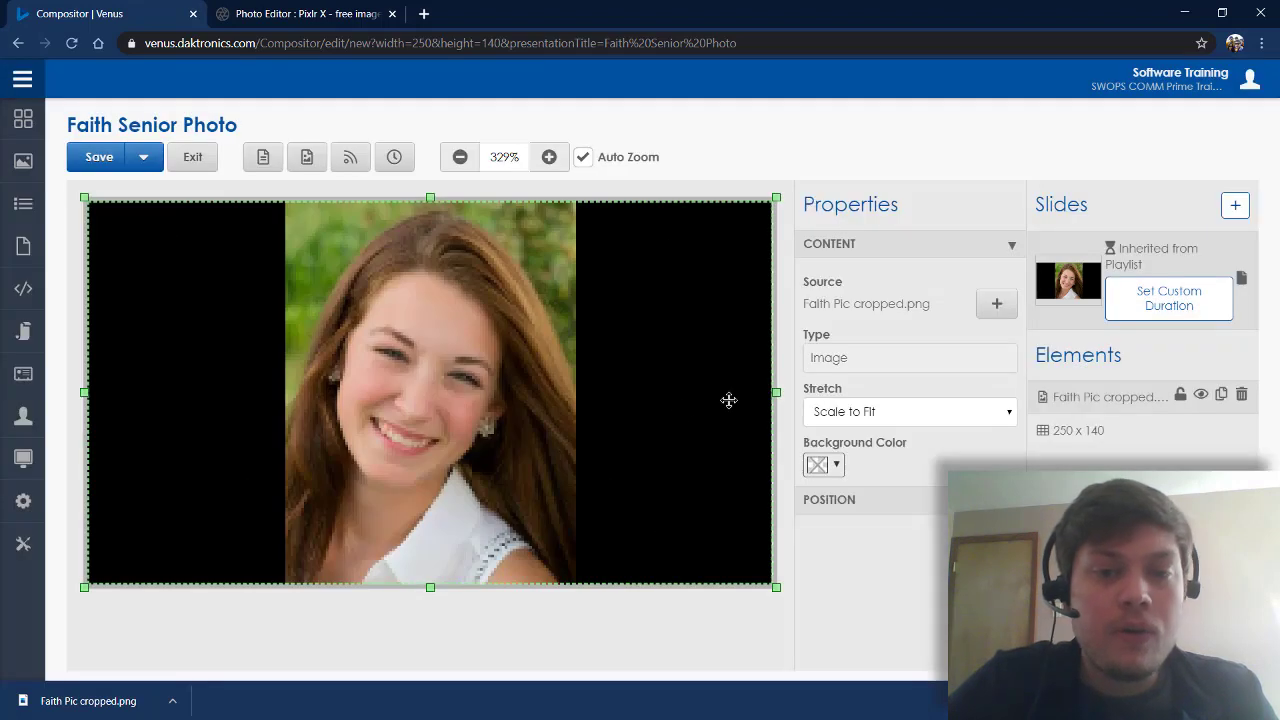
left_click_drag(771, 392, 380, 378)
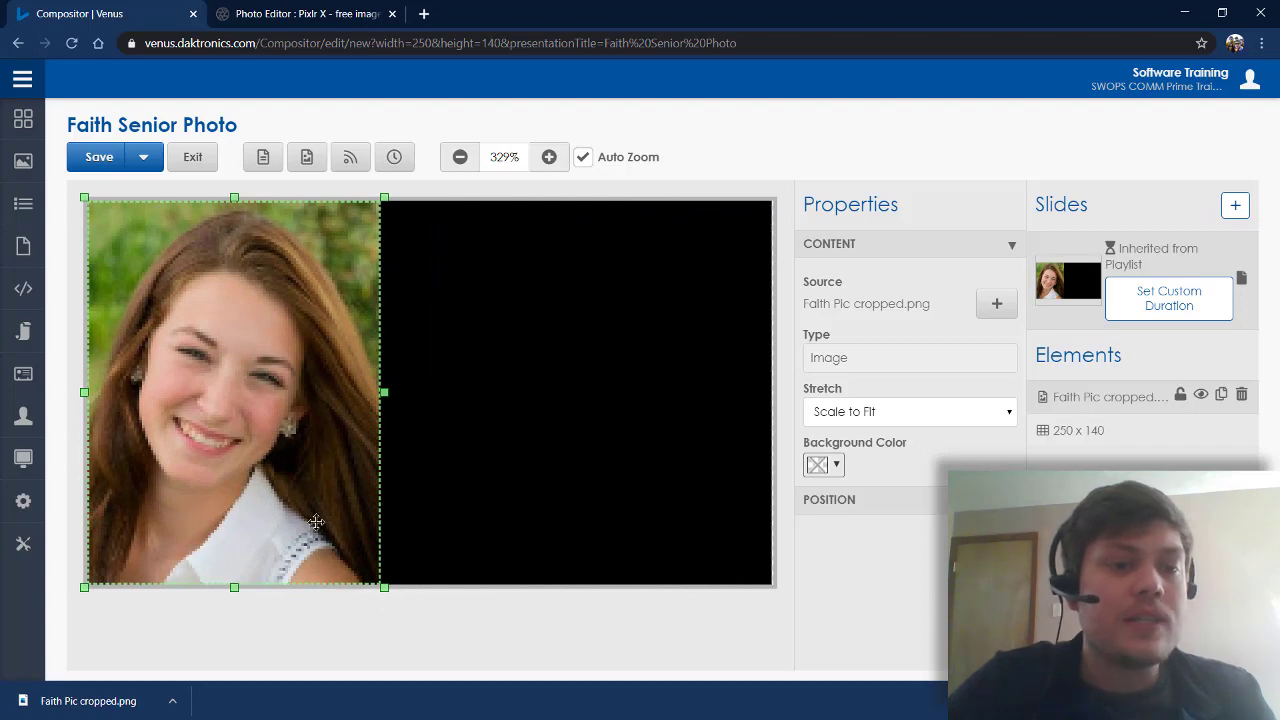
left_click_drag(385, 394, 554, 392)
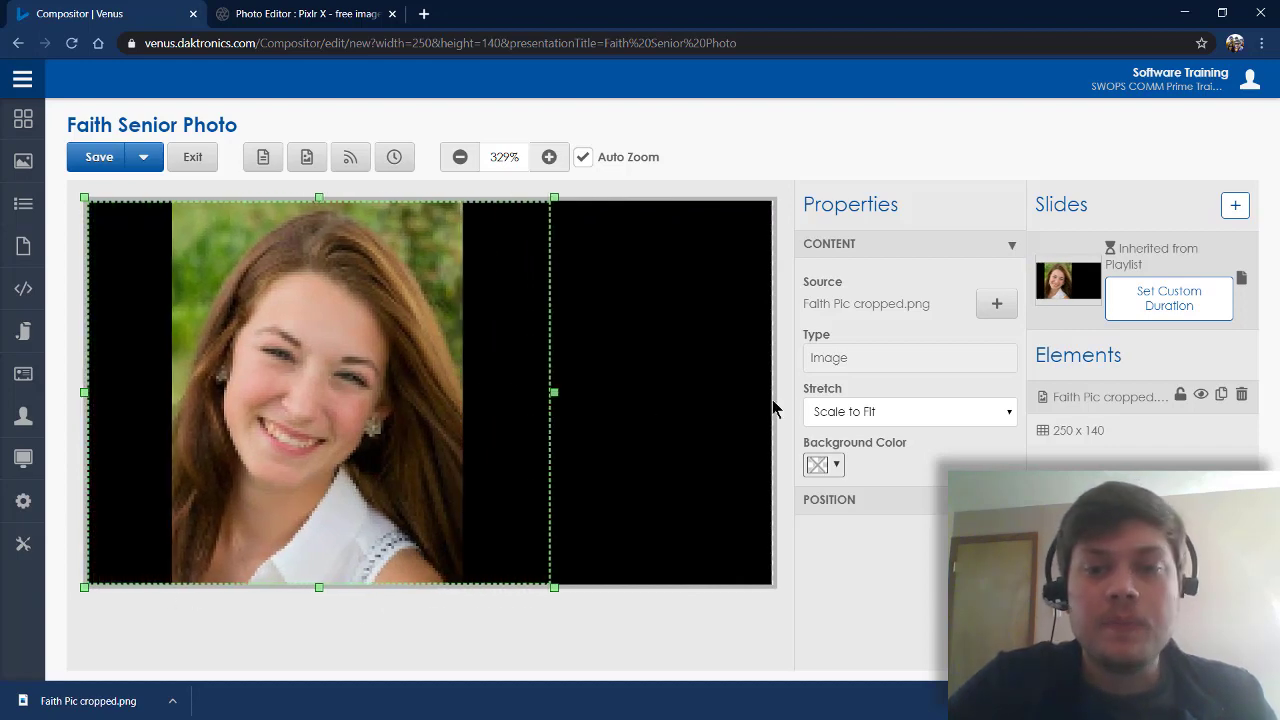
left_click(851, 416)
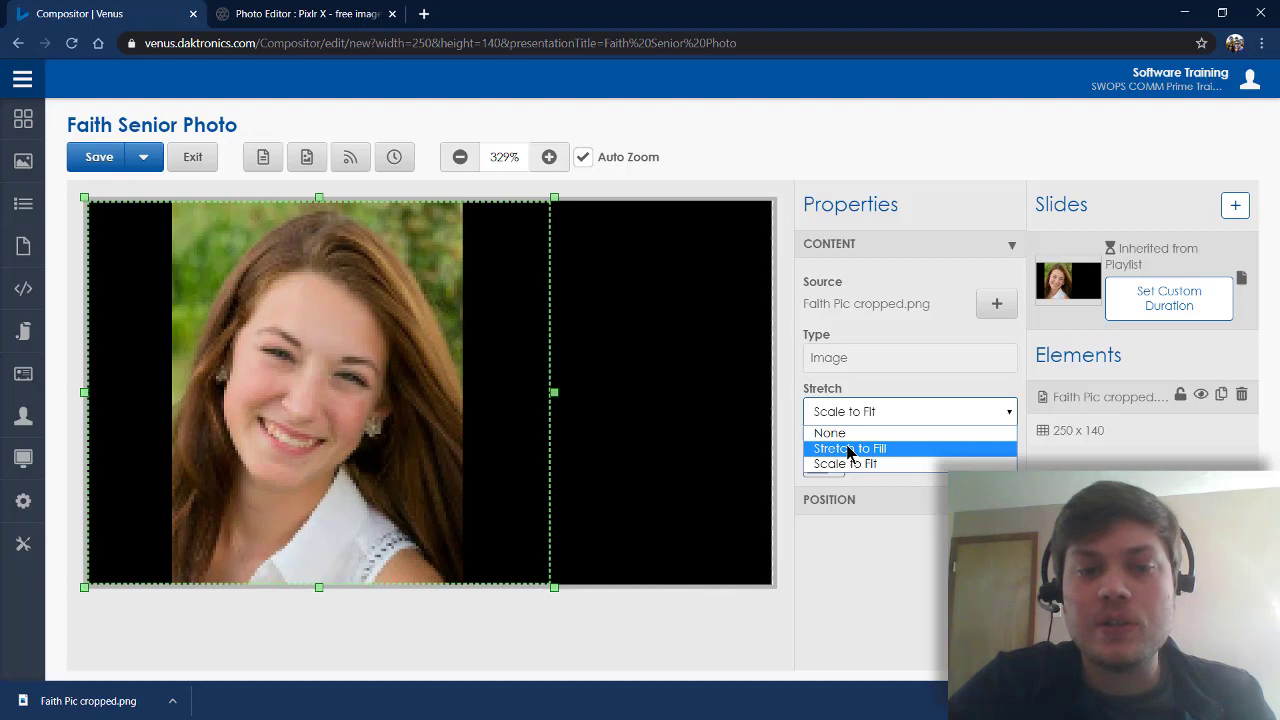
left_click(849, 448)
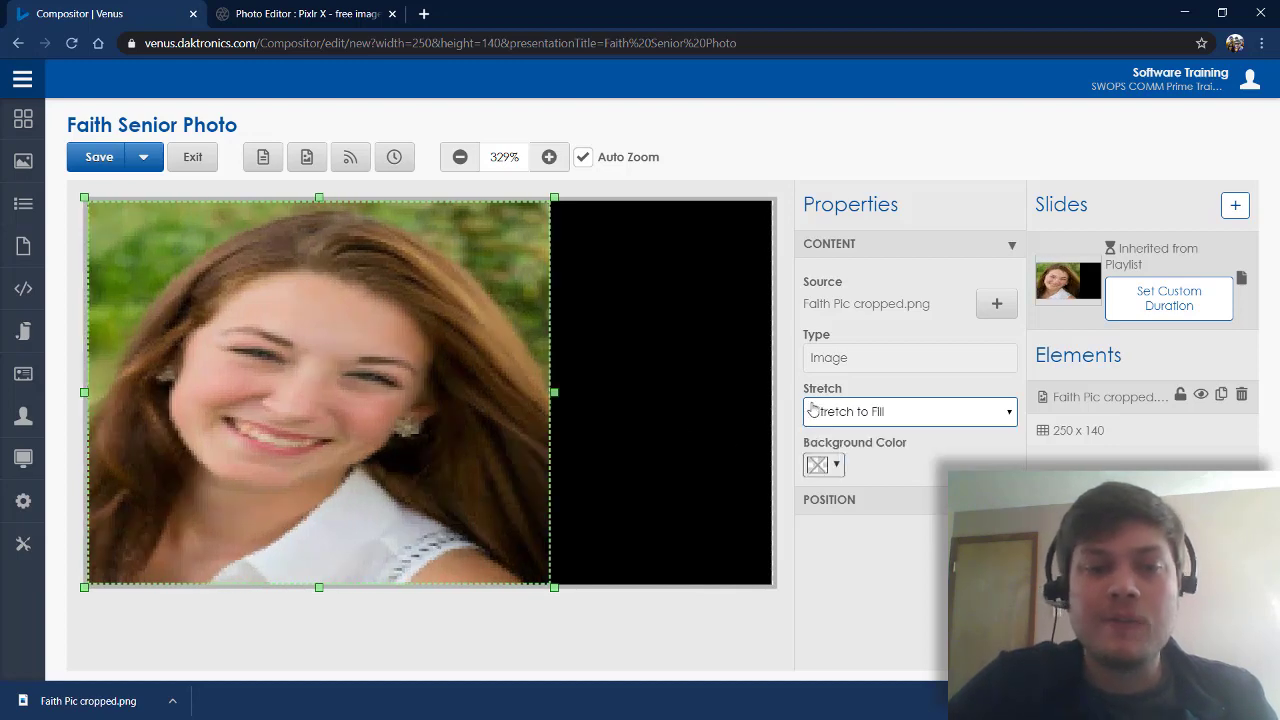
left_click(883, 413)
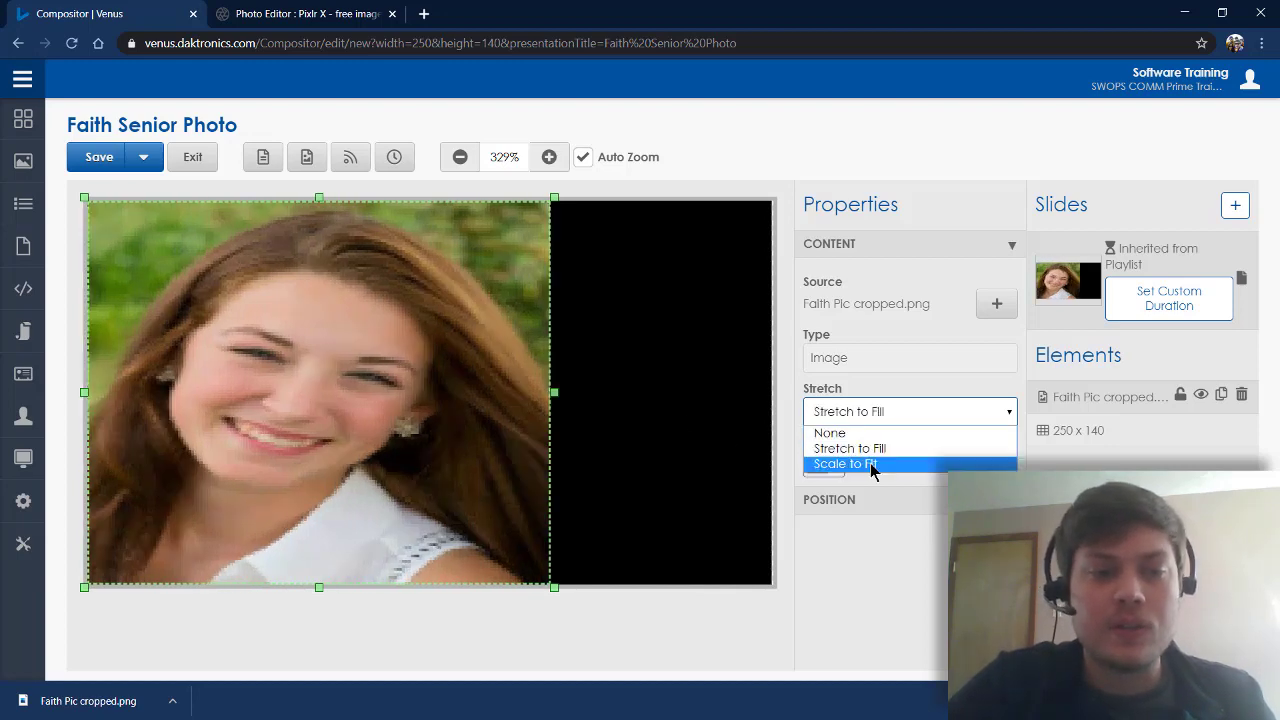
left_click(860, 464)
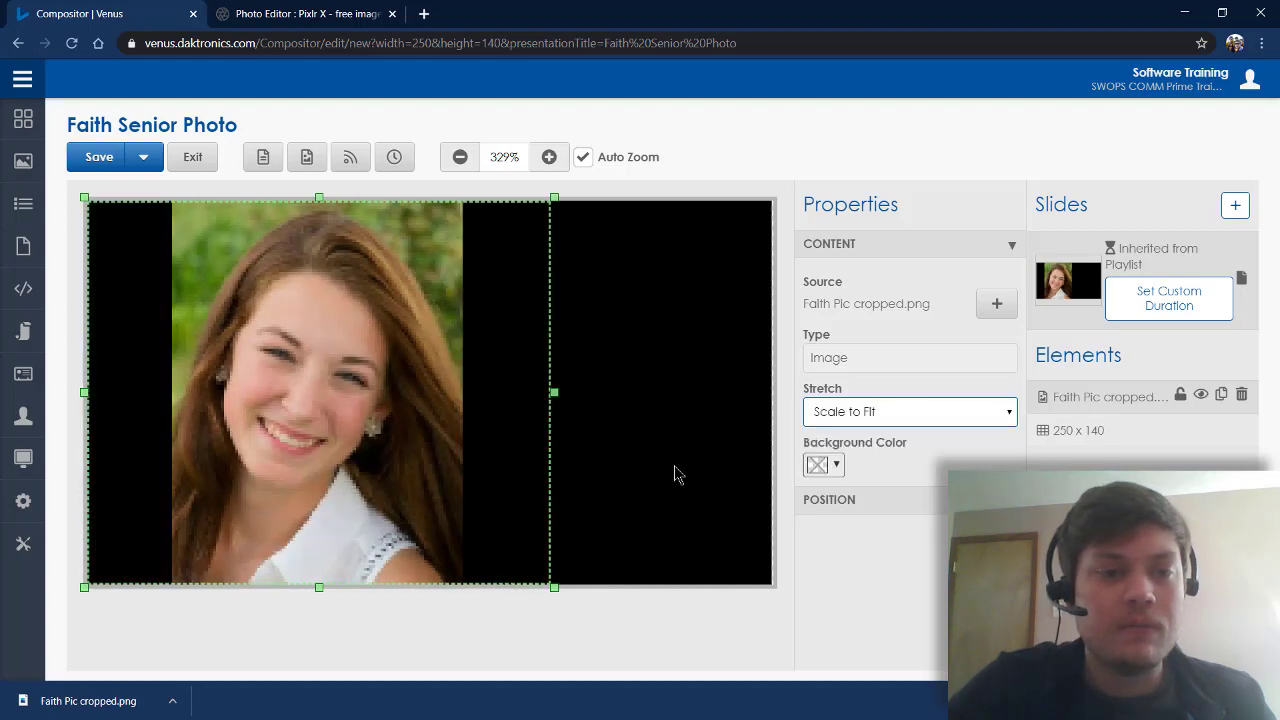
left_click_drag(549, 396, 384, 389)
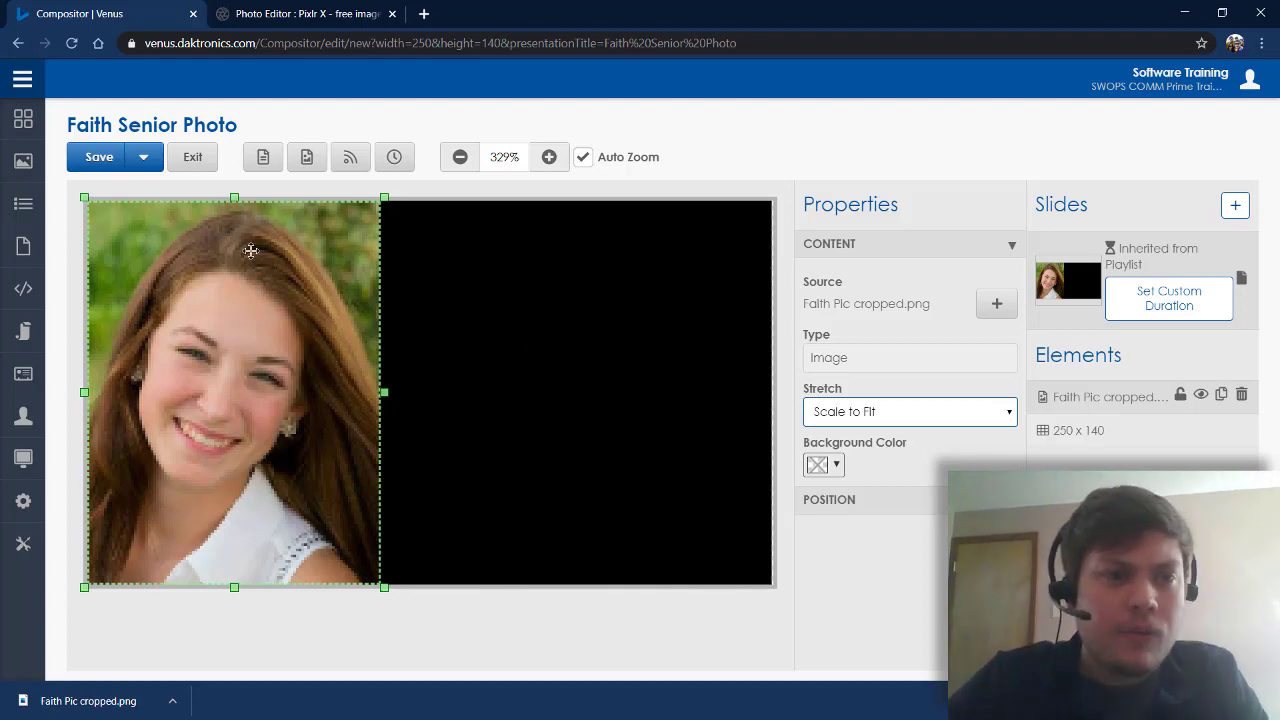
Add a new default text box to the slide
left_click(606, 274)
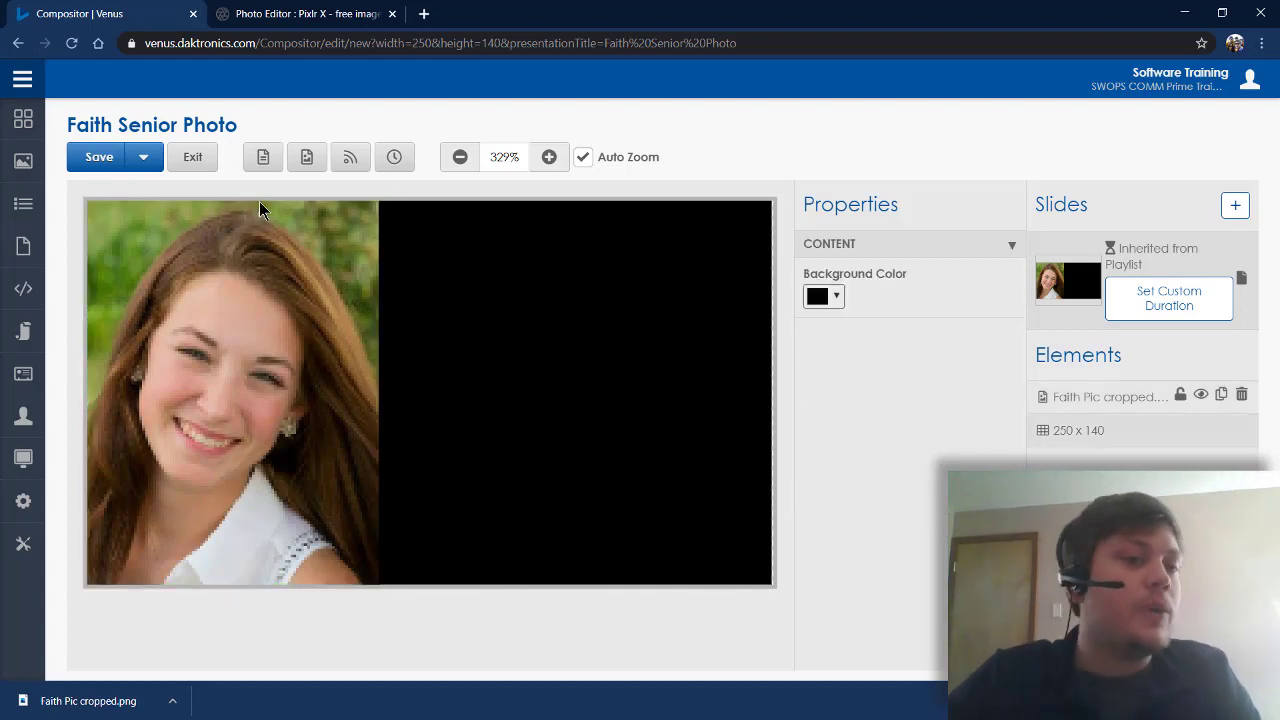
left_click(309, 168)
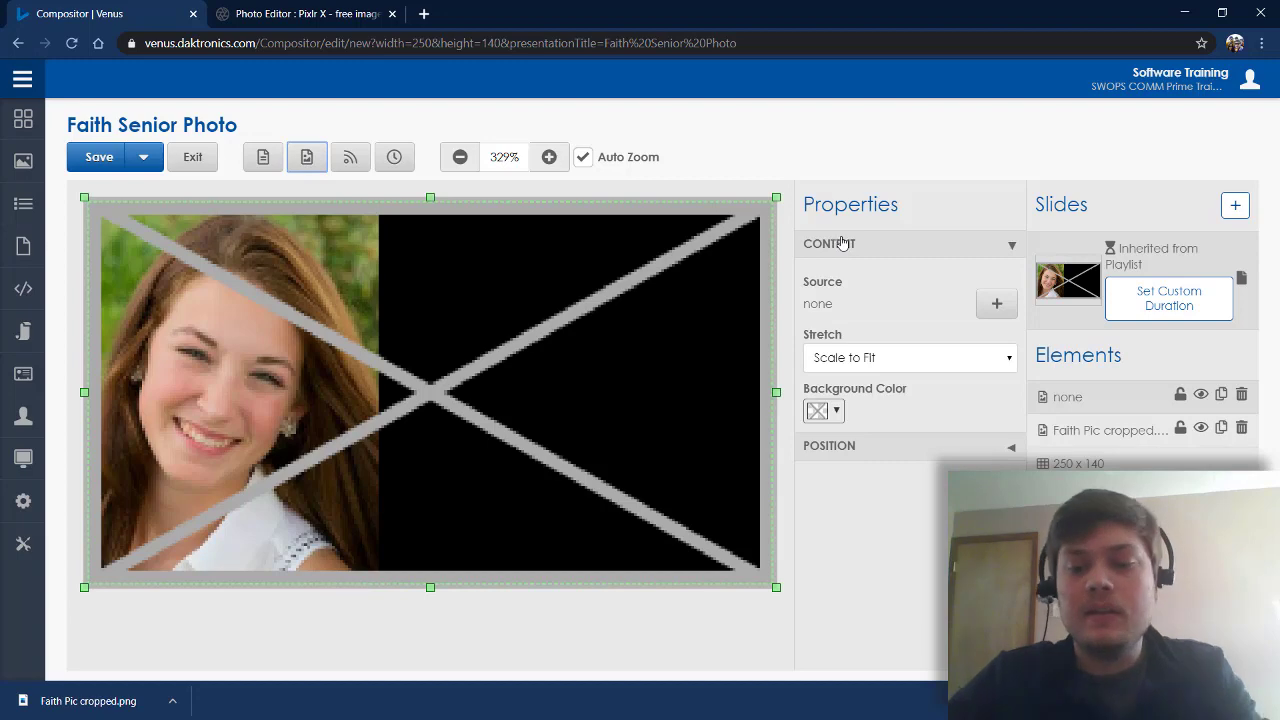
left_click(694, 226)
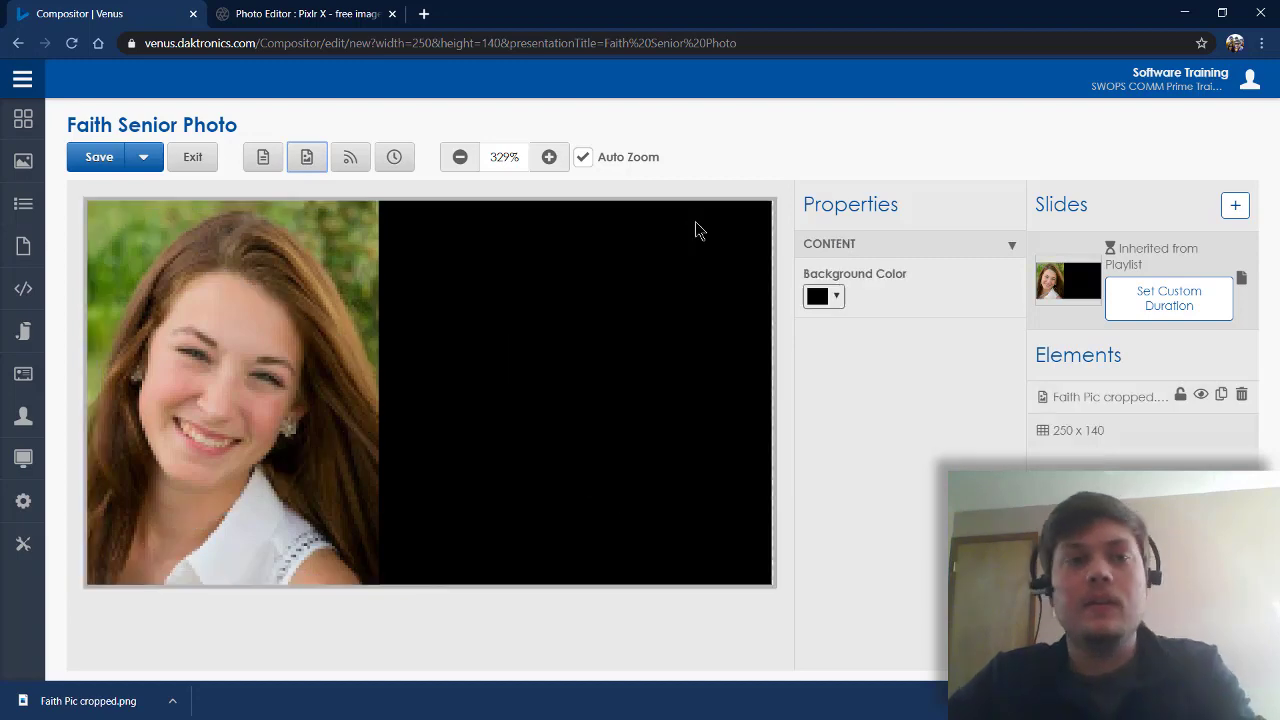
left_click(264, 166)
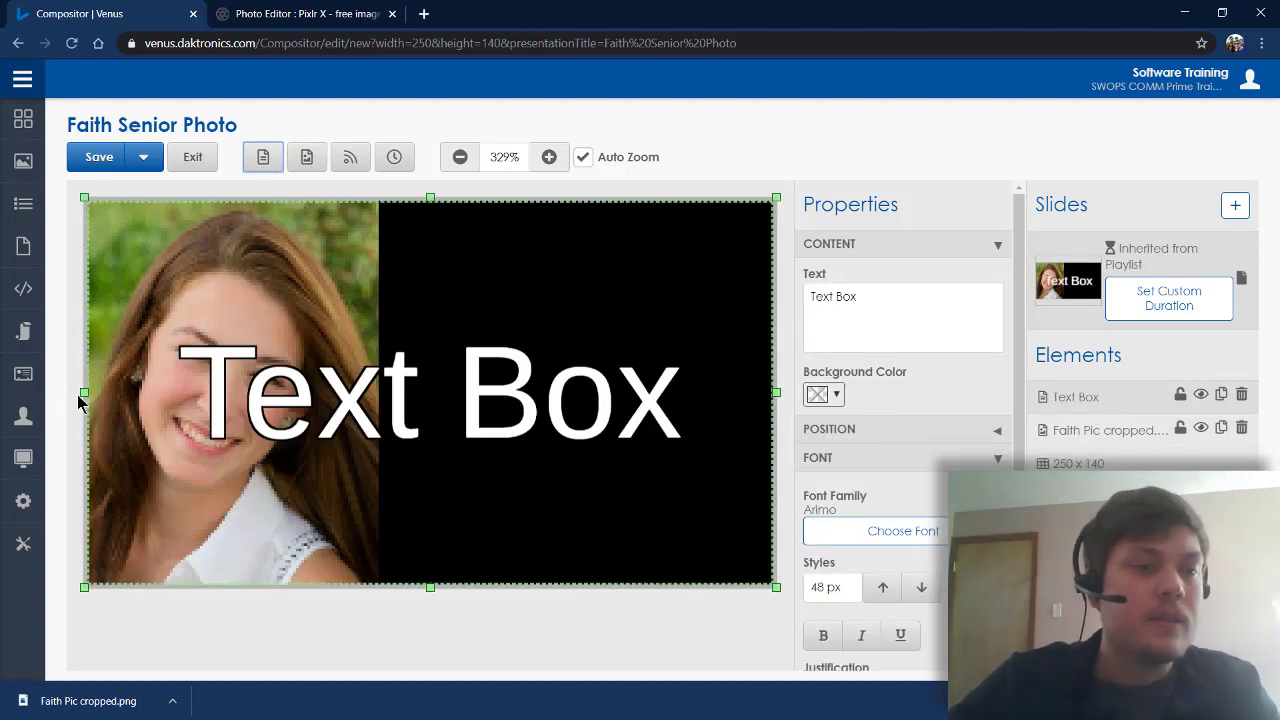
Shrink the text box onto the right half and replace its text with 'Class of 2020'
left_click_drag(80, 400, 410, 392)
triple_click(897, 297)
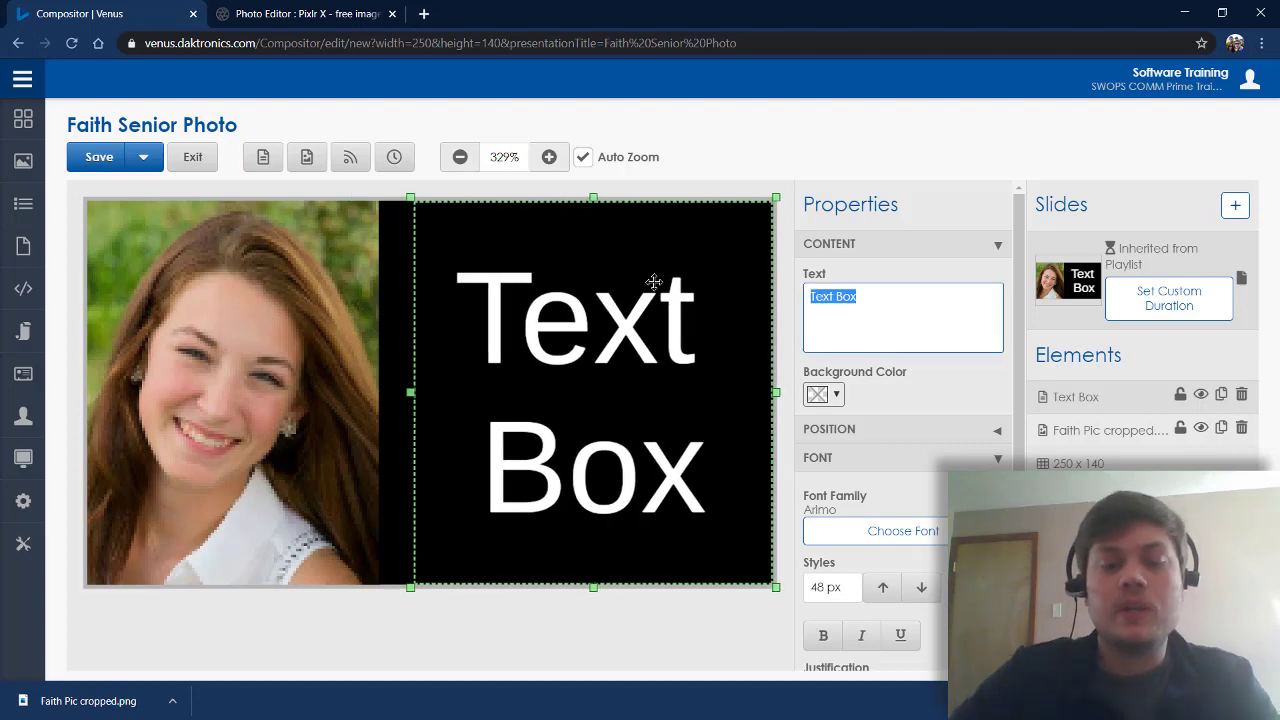
type("Cal")
key("BackSpace")
key("BackSpace")
key("BackSpace")
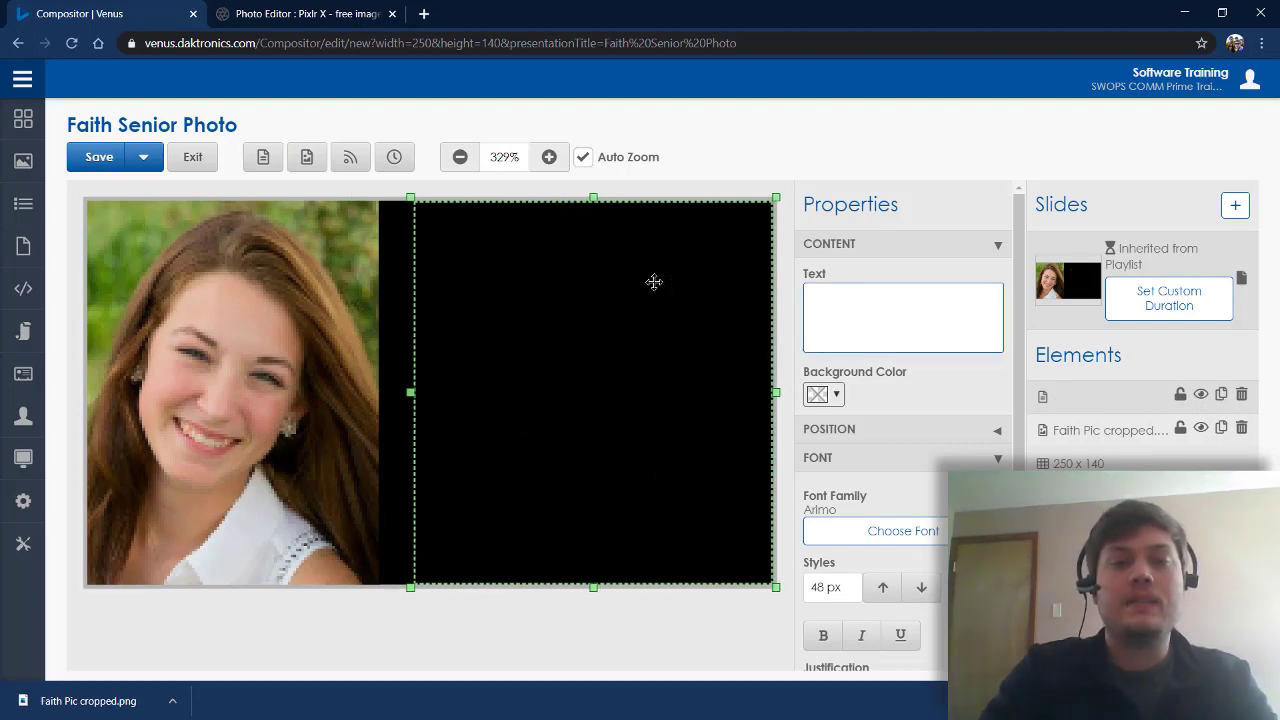
type("Class or")
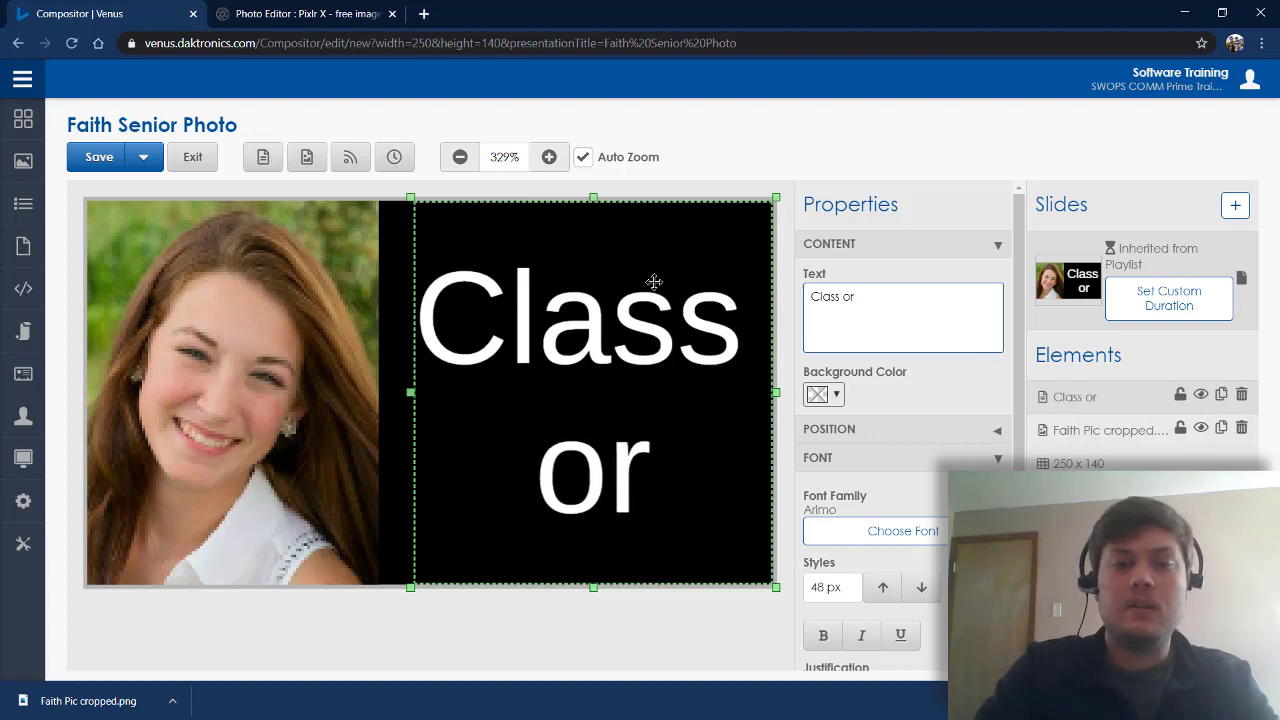
key("BackSpace")
type("f 2020")
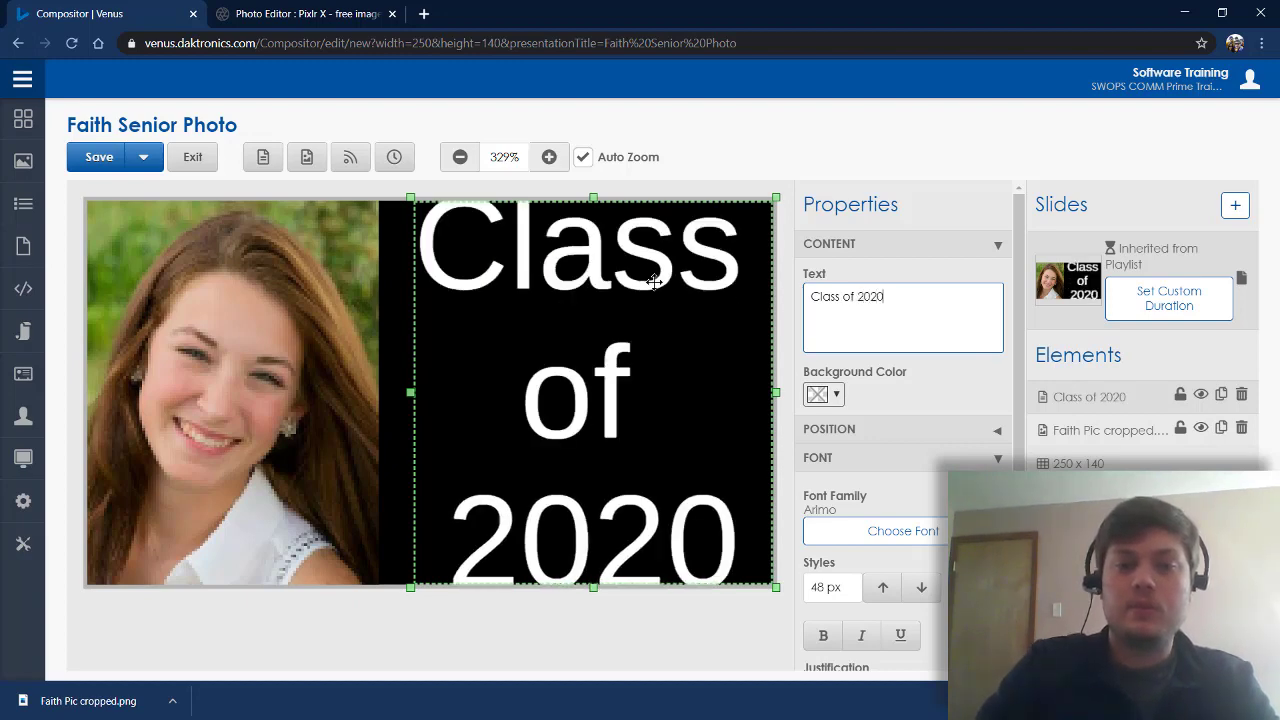
Style the title in Luckiest Guy at 43 px with negative custom line spacing
left_click(921, 587)
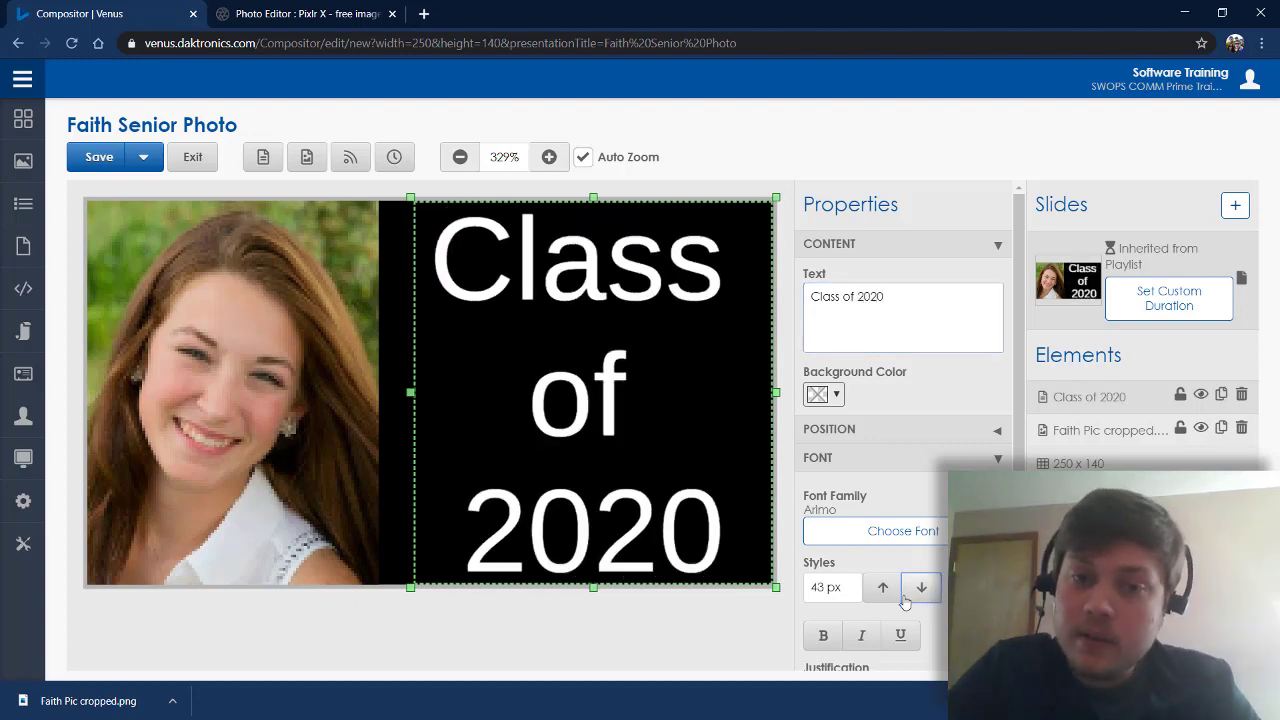
left_click(813, 538)
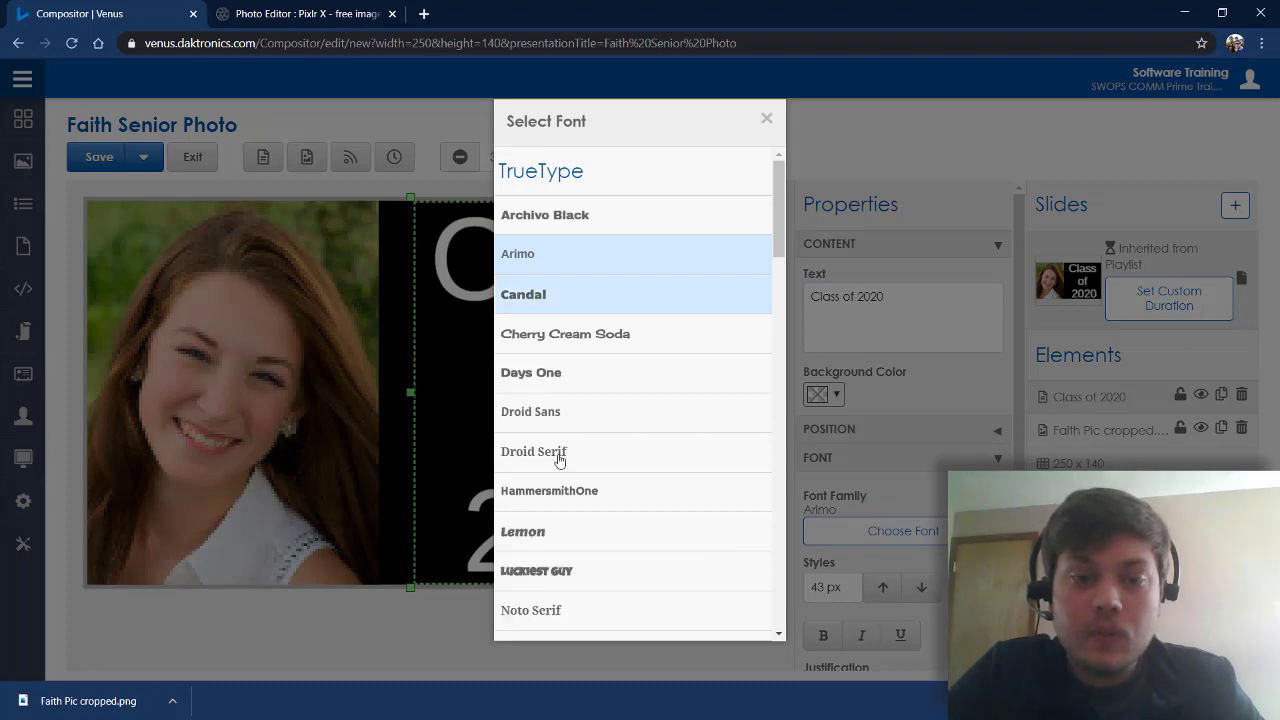
left_click(564, 566)
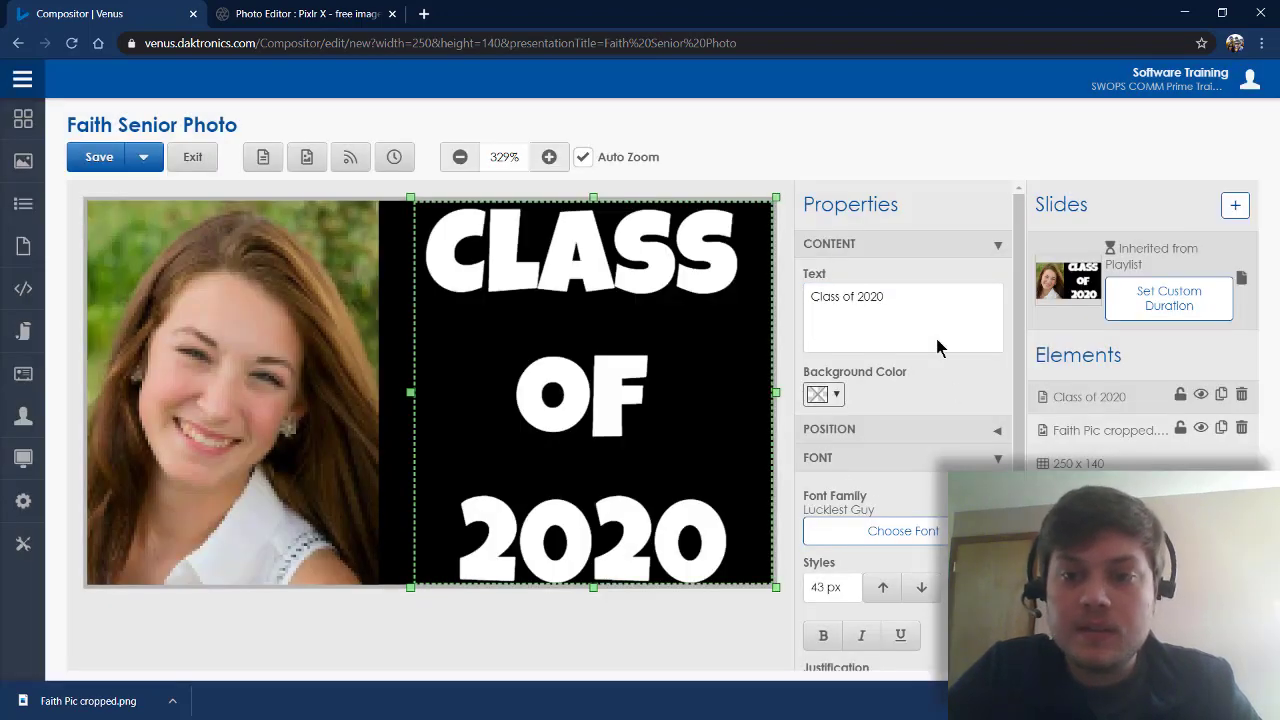
left_click(937, 242)
left_click_drag(1019, 243, 1037, 441)
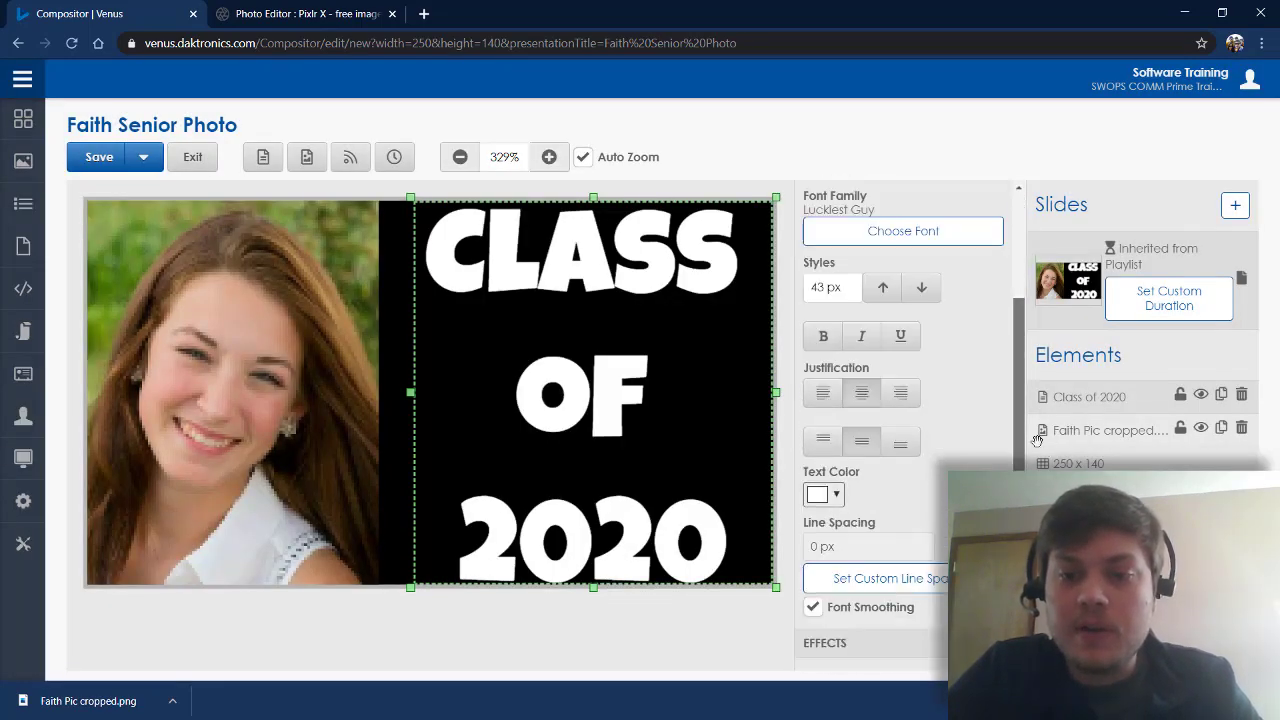
left_click(851, 583)
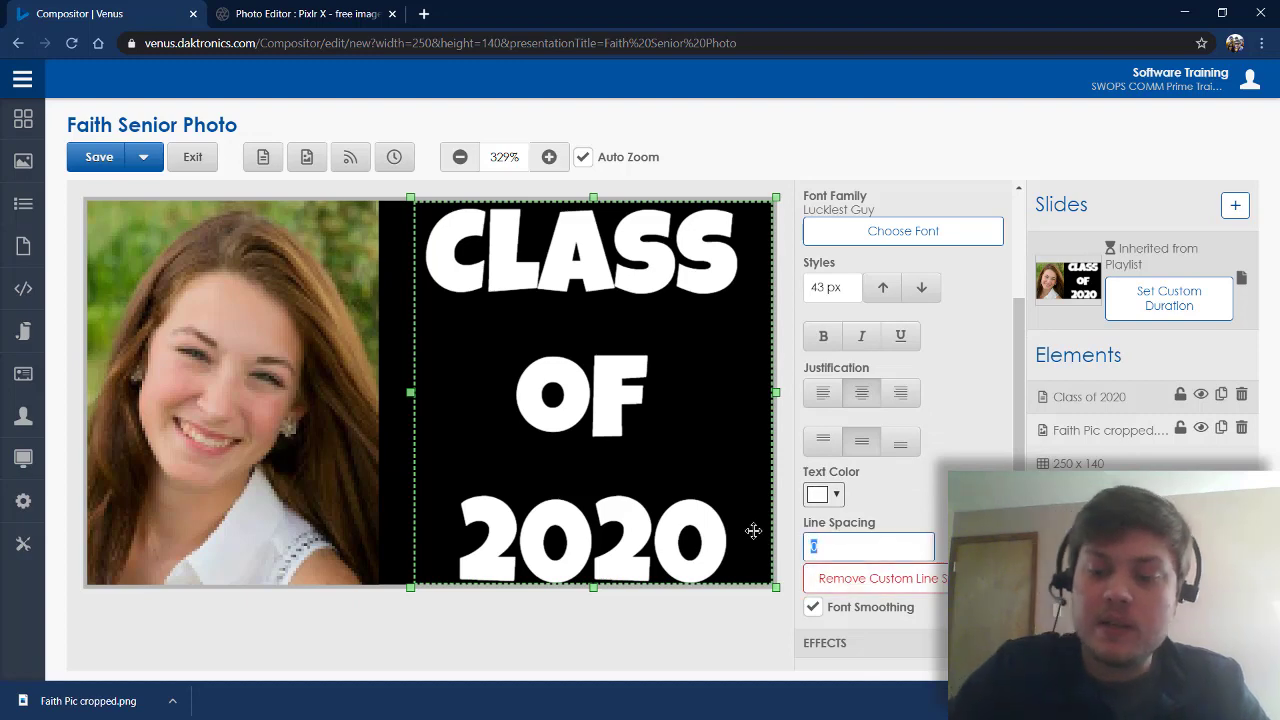
type("-5")
key("BackSpace")
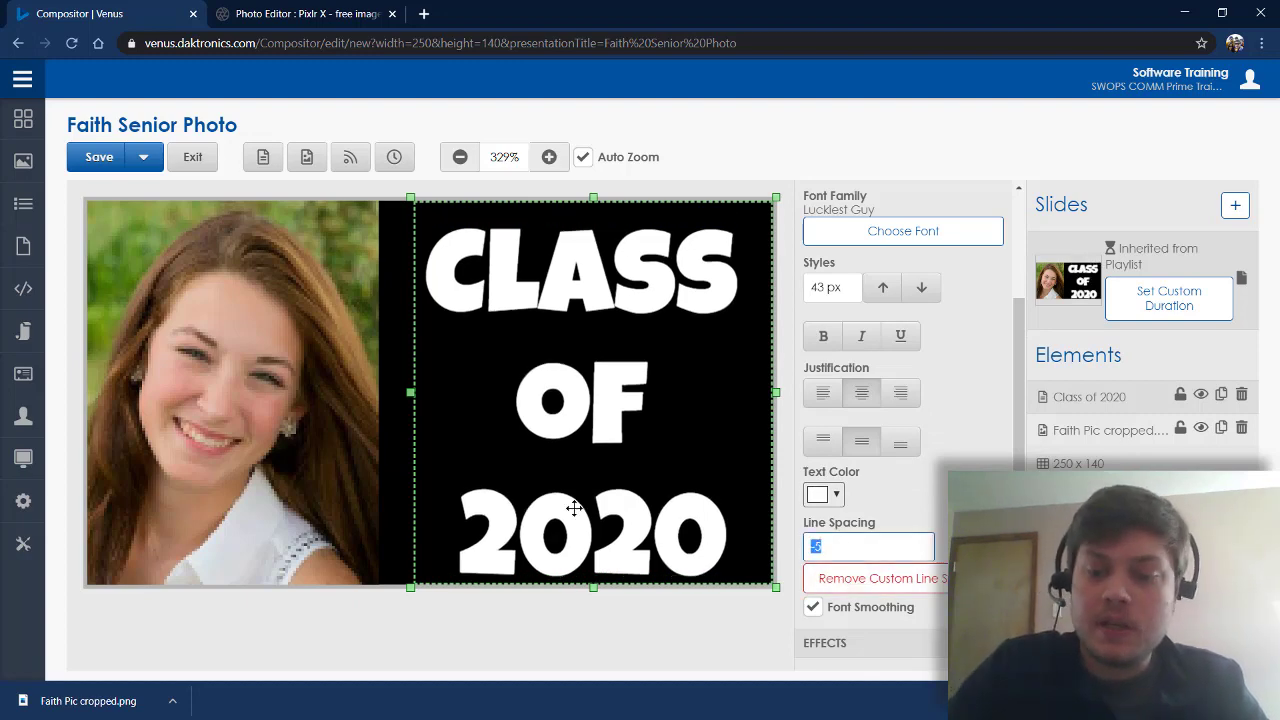
type("6")
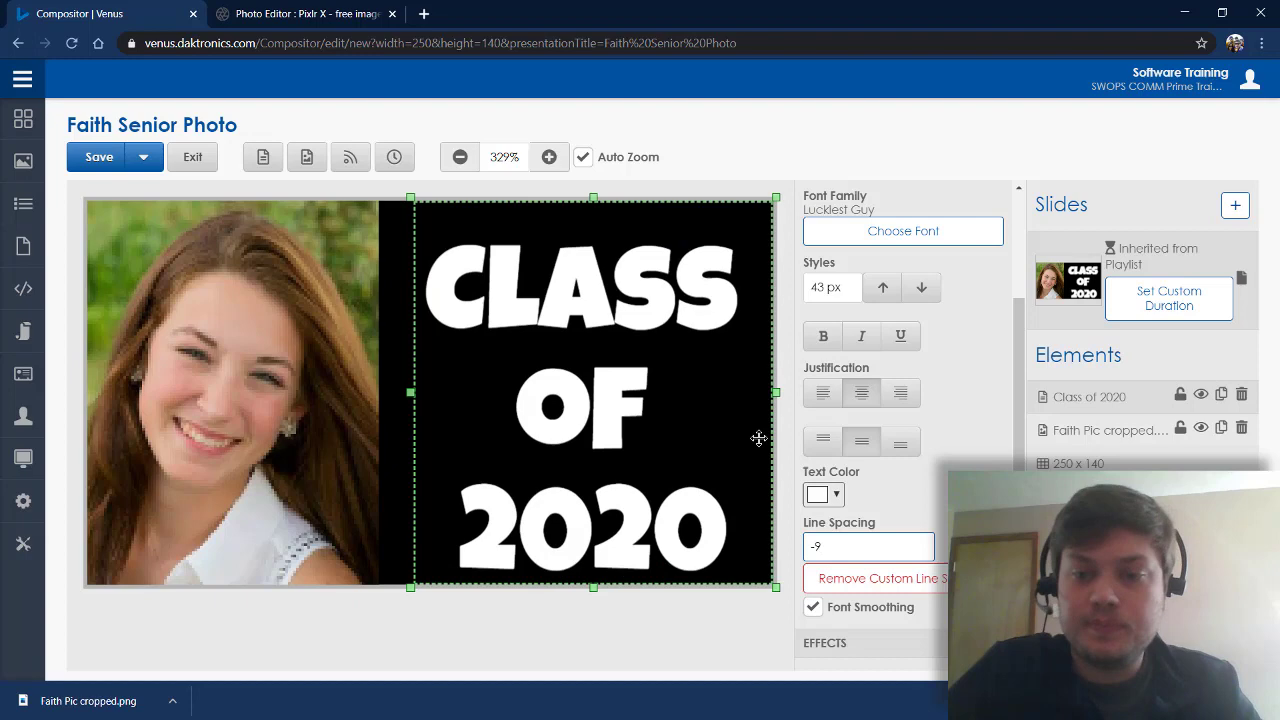
key("Escape")
left_click(466, 289)
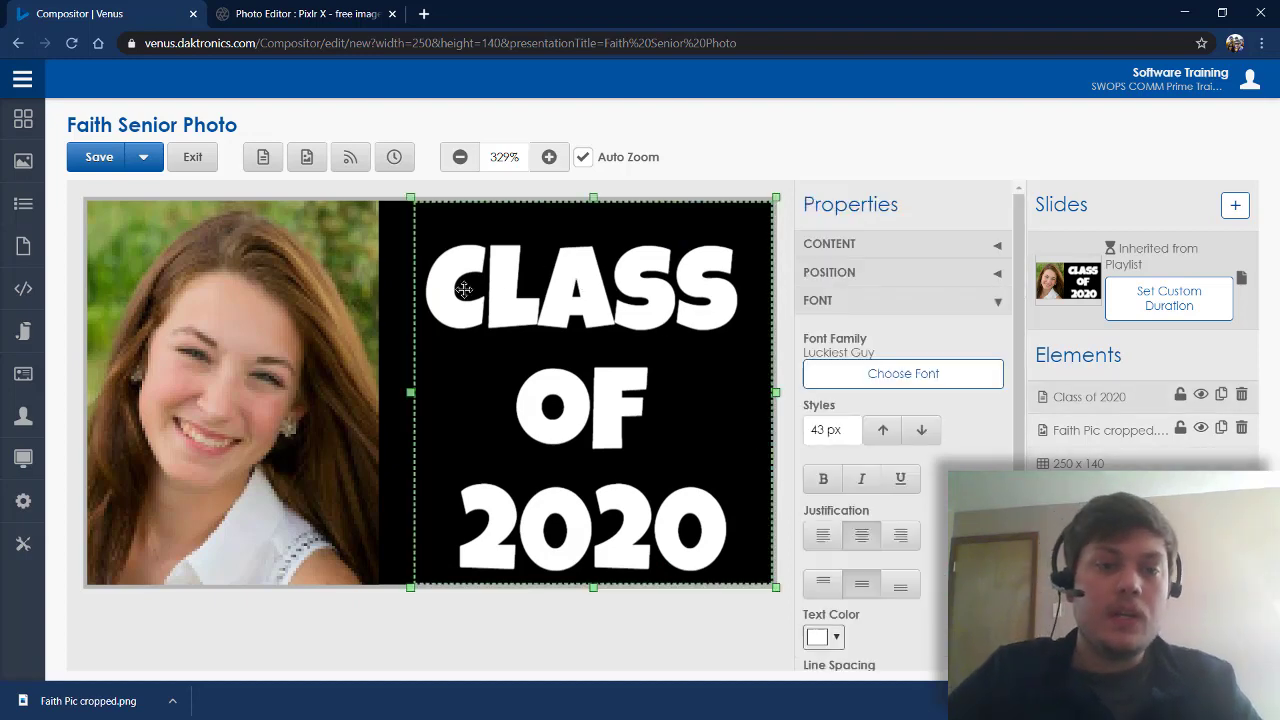
Nudge the Class of 2020 title slightly up and to the left
left_click(445, 332)
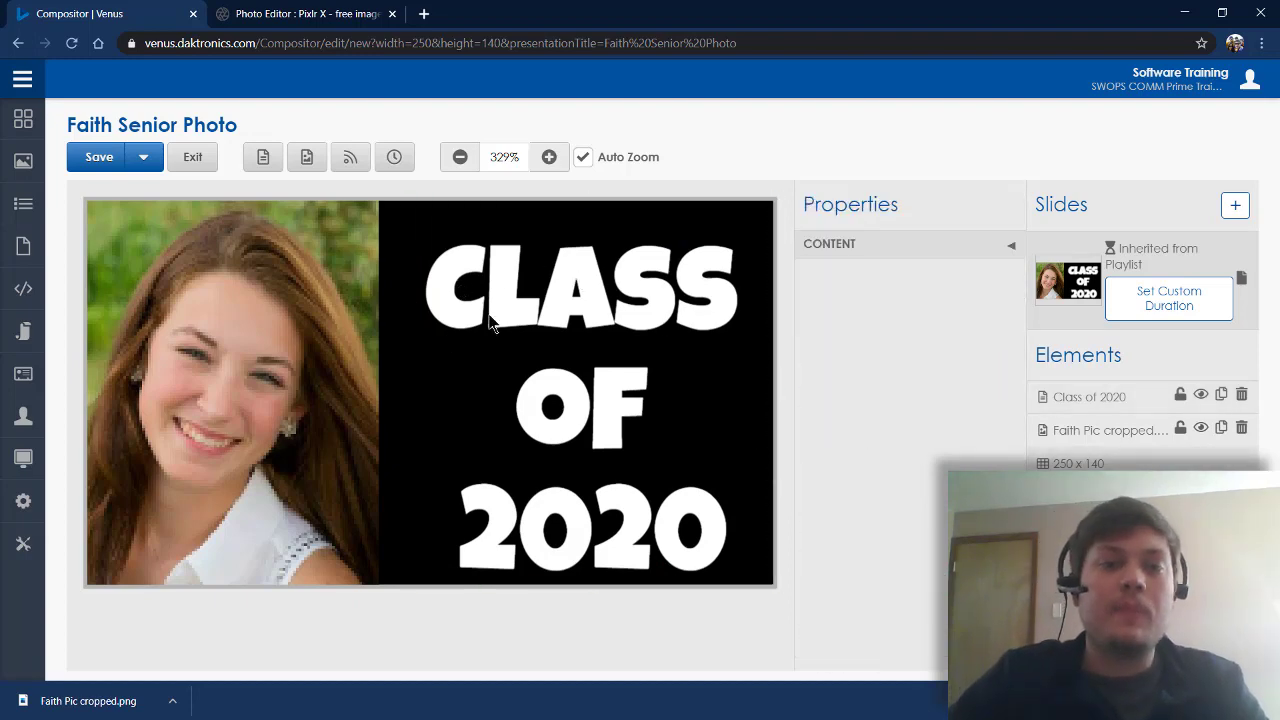
left_click(491, 323)
left_click_drag(578, 313, 567, 300)
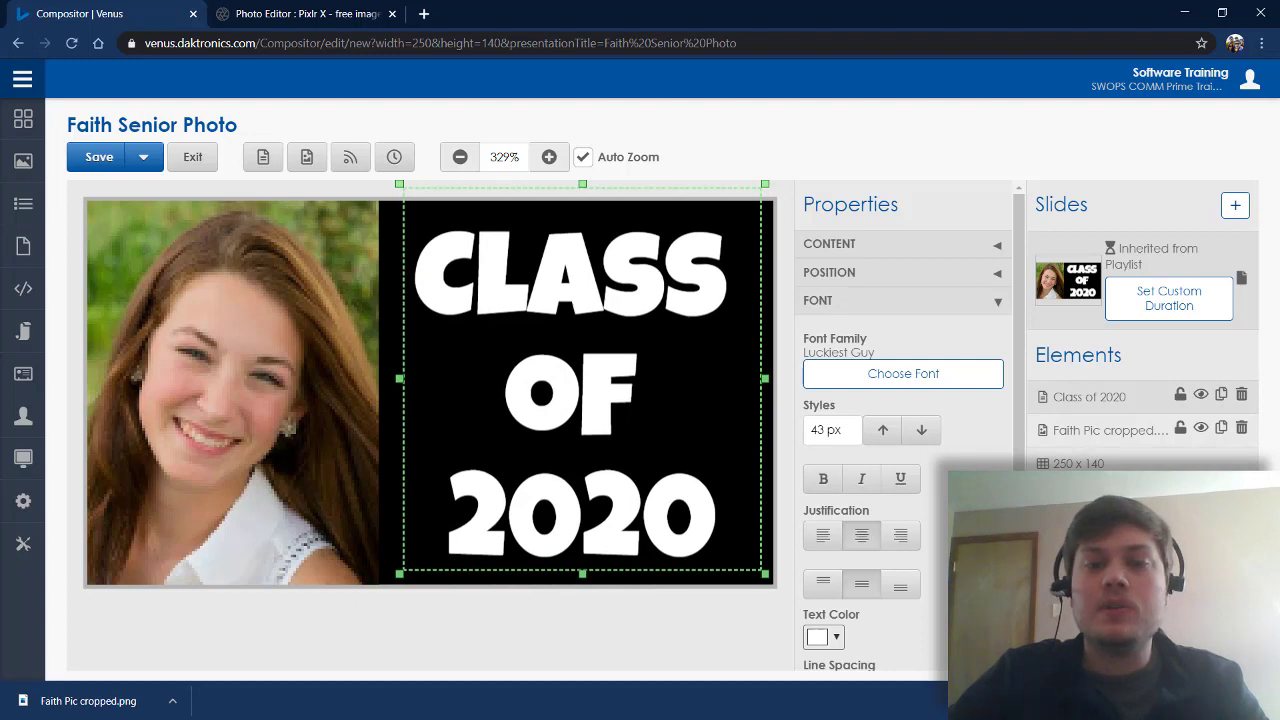
key("Escape")
Make the slide background dark blue, rgb(22, 37, 132)
left_click(828, 247)
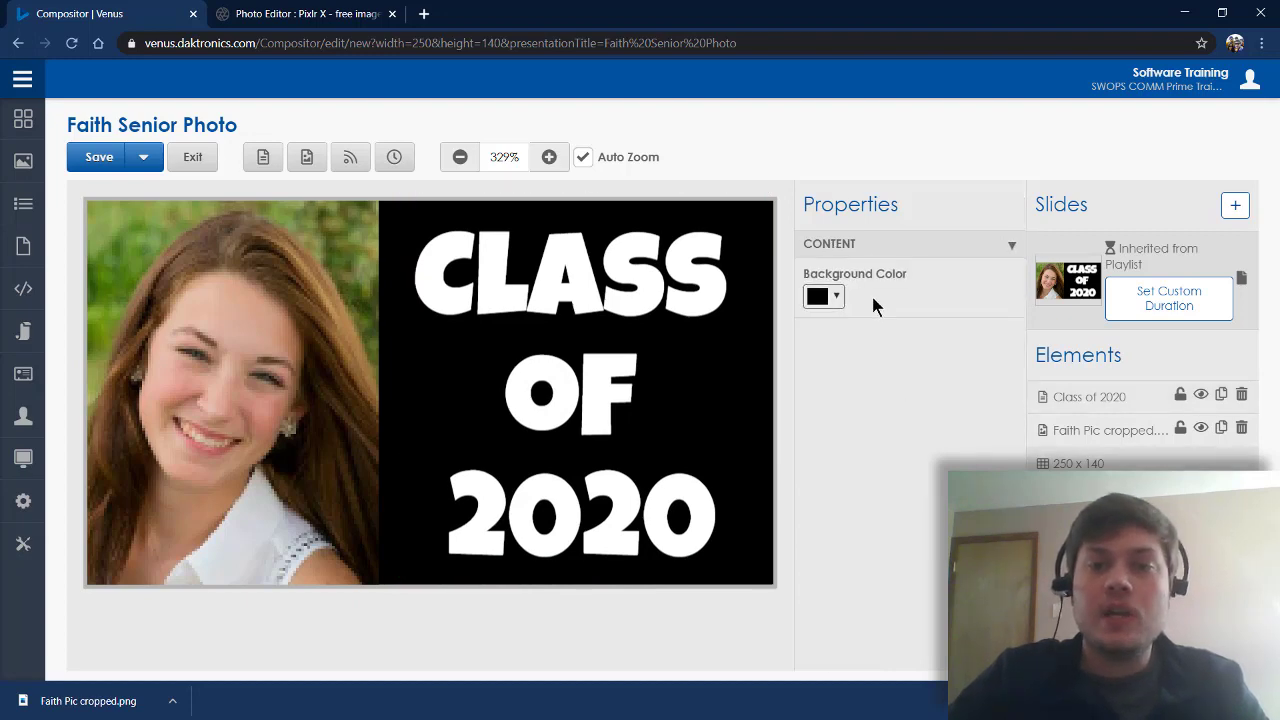
left_click(836, 296)
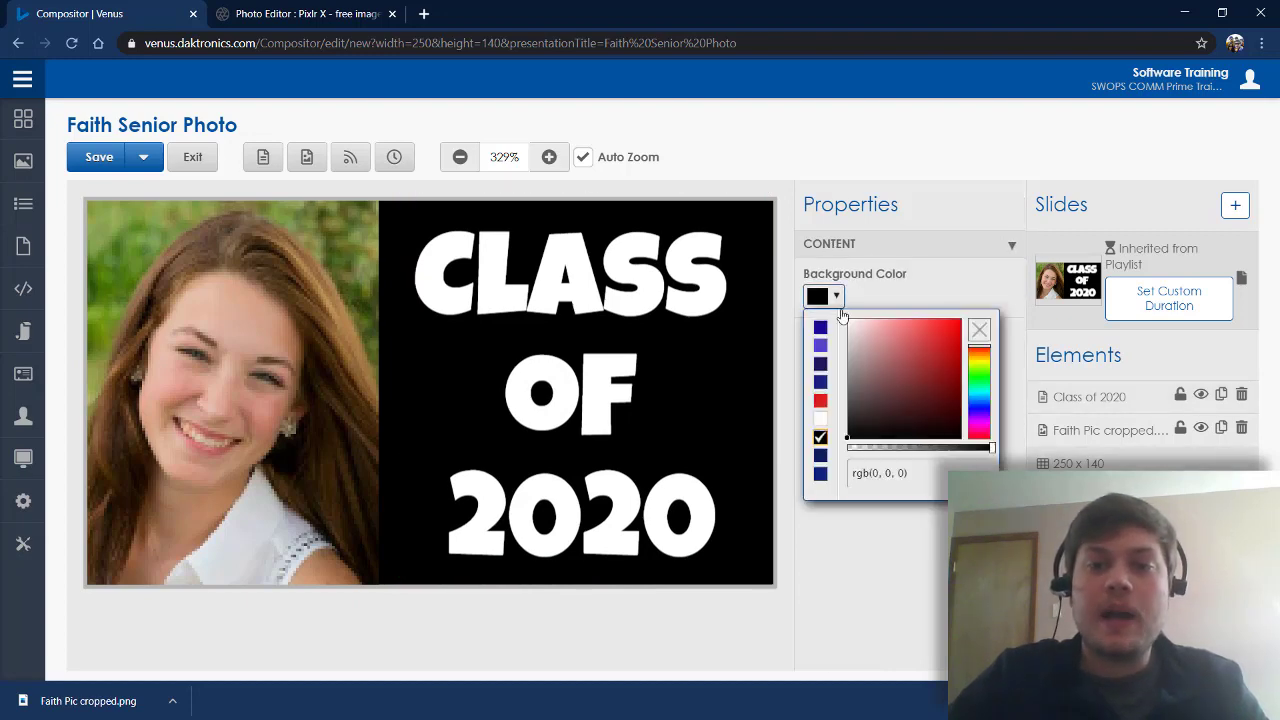
left_click(822, 386)
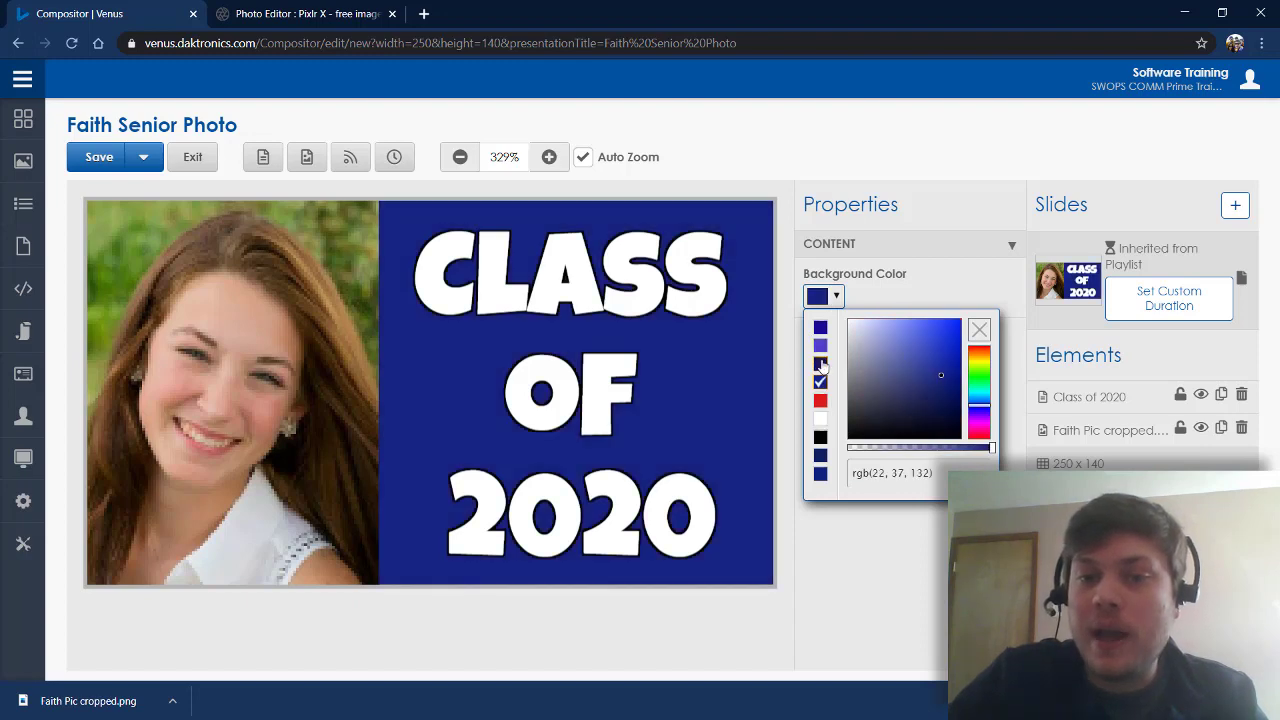
left_click(820, 364)
left_click(821, 385)
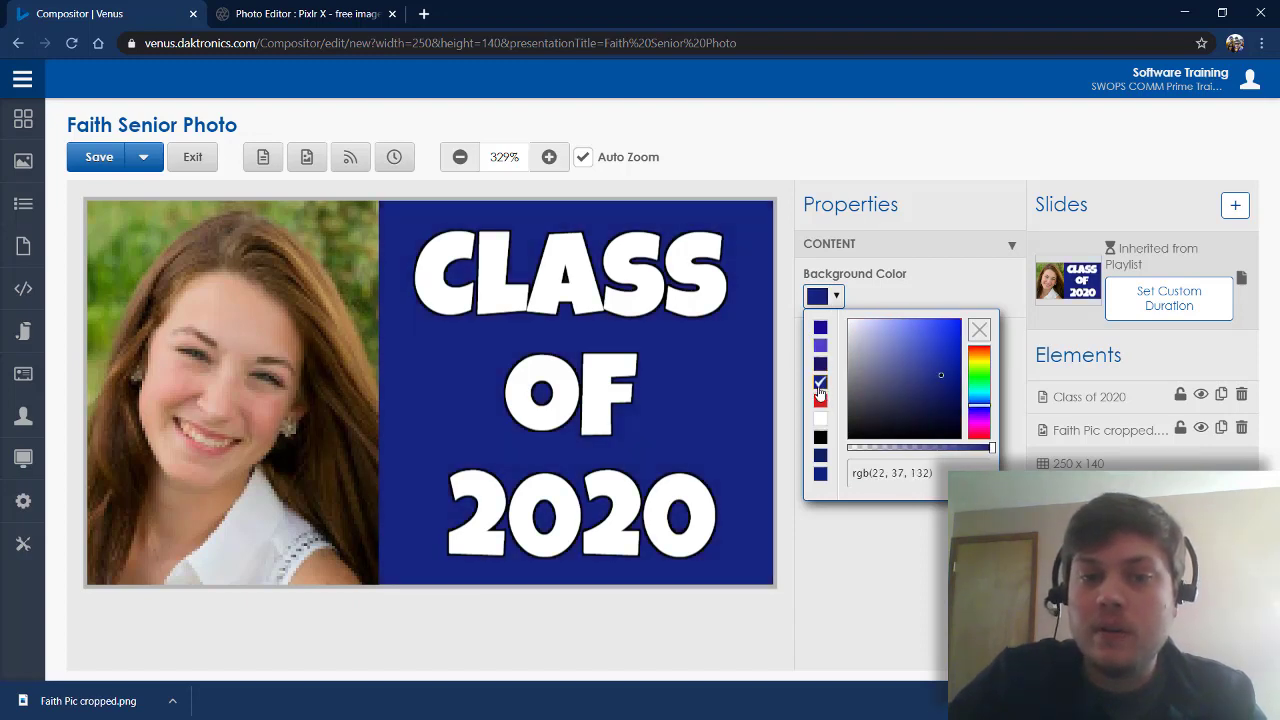
left_click(652, 370)
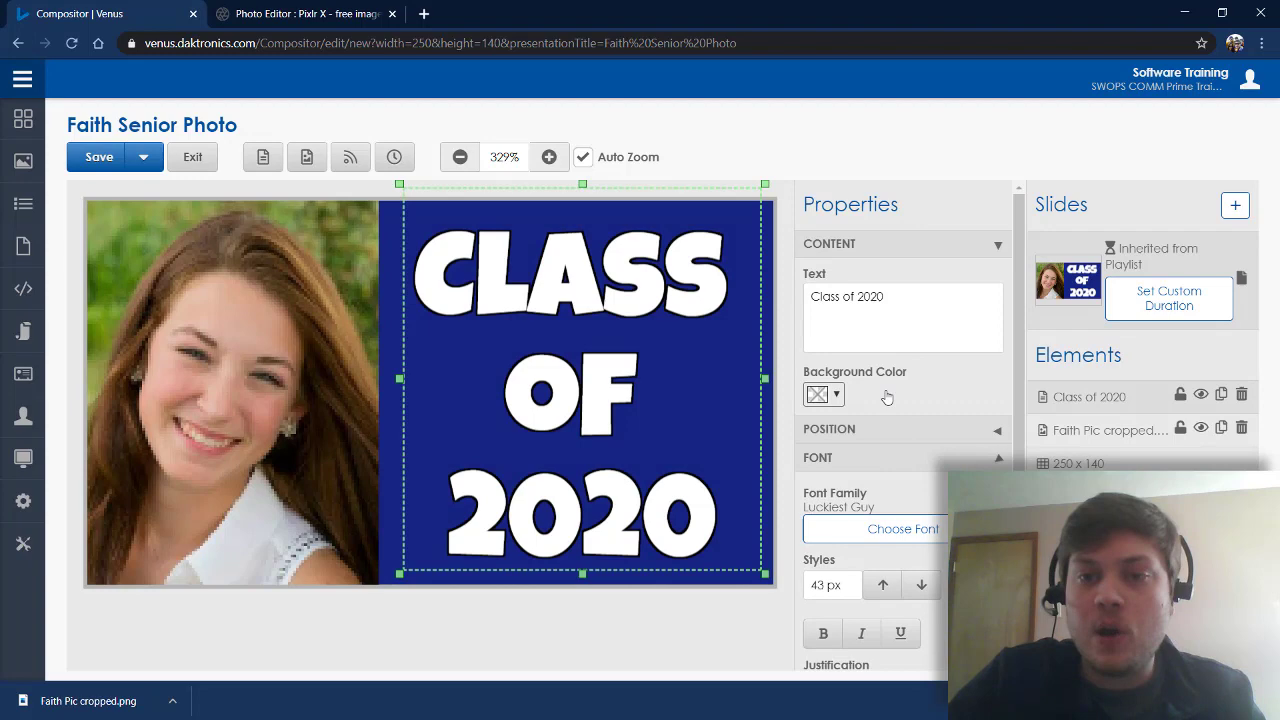
Apply a 3-pixel Outline Size effect to the title text
left_click(900, 455)
left_click(832, 243)
left_click(830, 329)
left_click(830, 379)
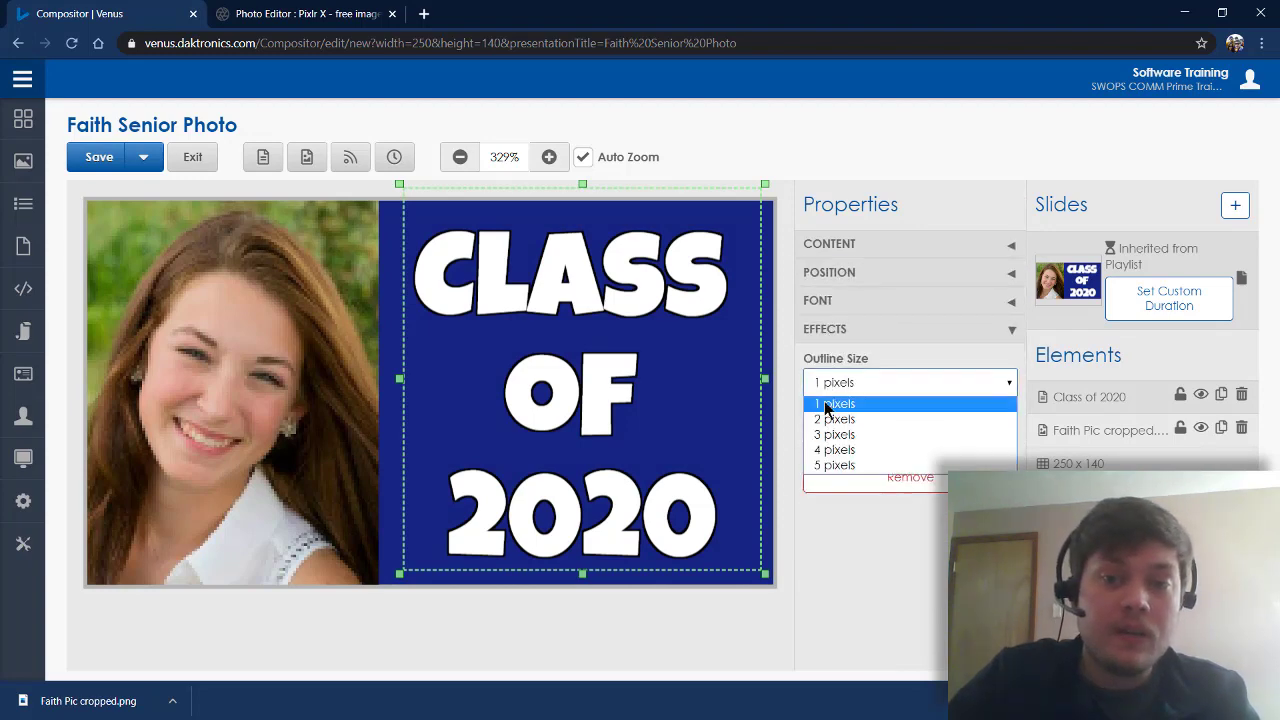
left_click(823, 436)
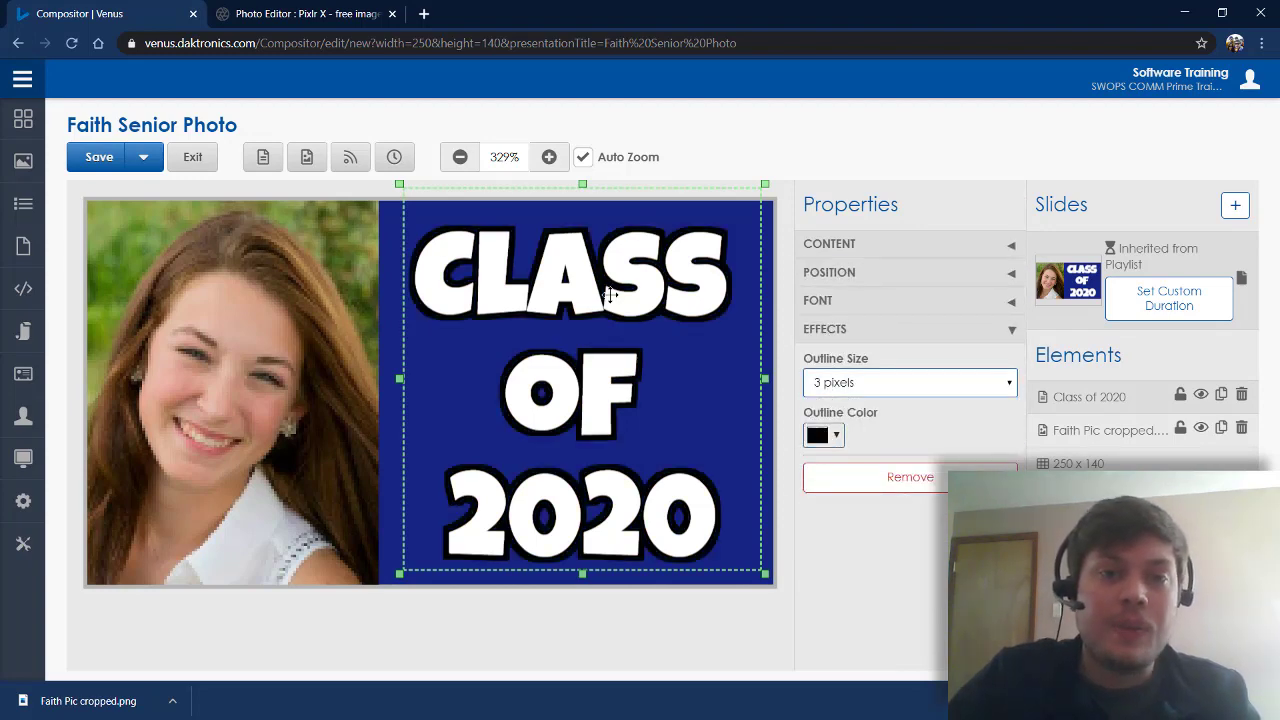
left_click(767, 452)
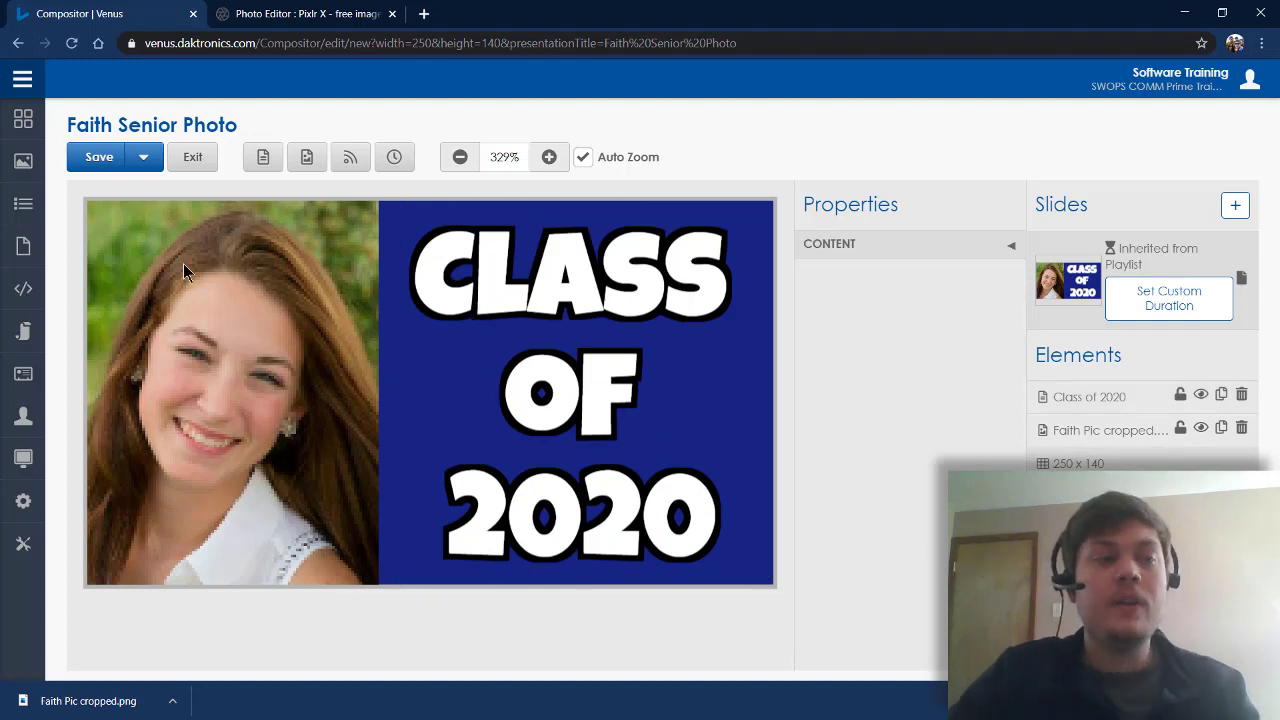
Add an image element showing '140x250 Clouds Soft Blue.jpg'
left_click(307, 160)
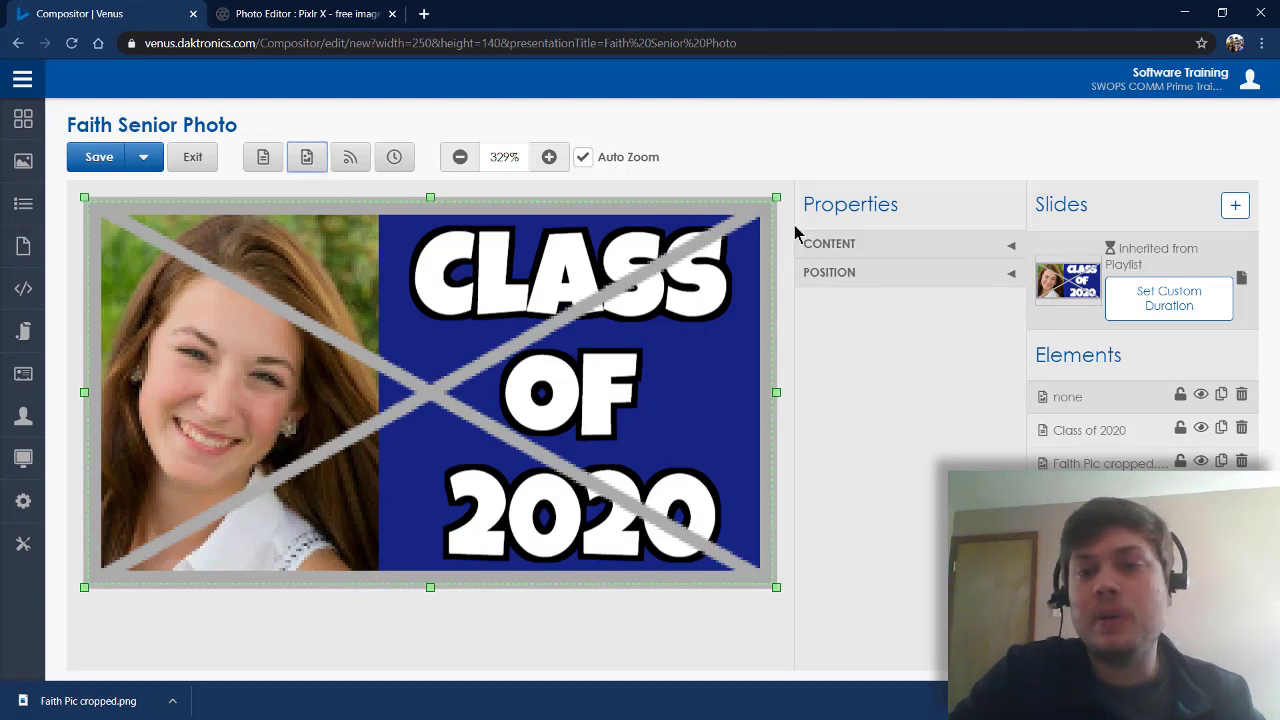
left_click(829, 244)
left_click(998, 304)
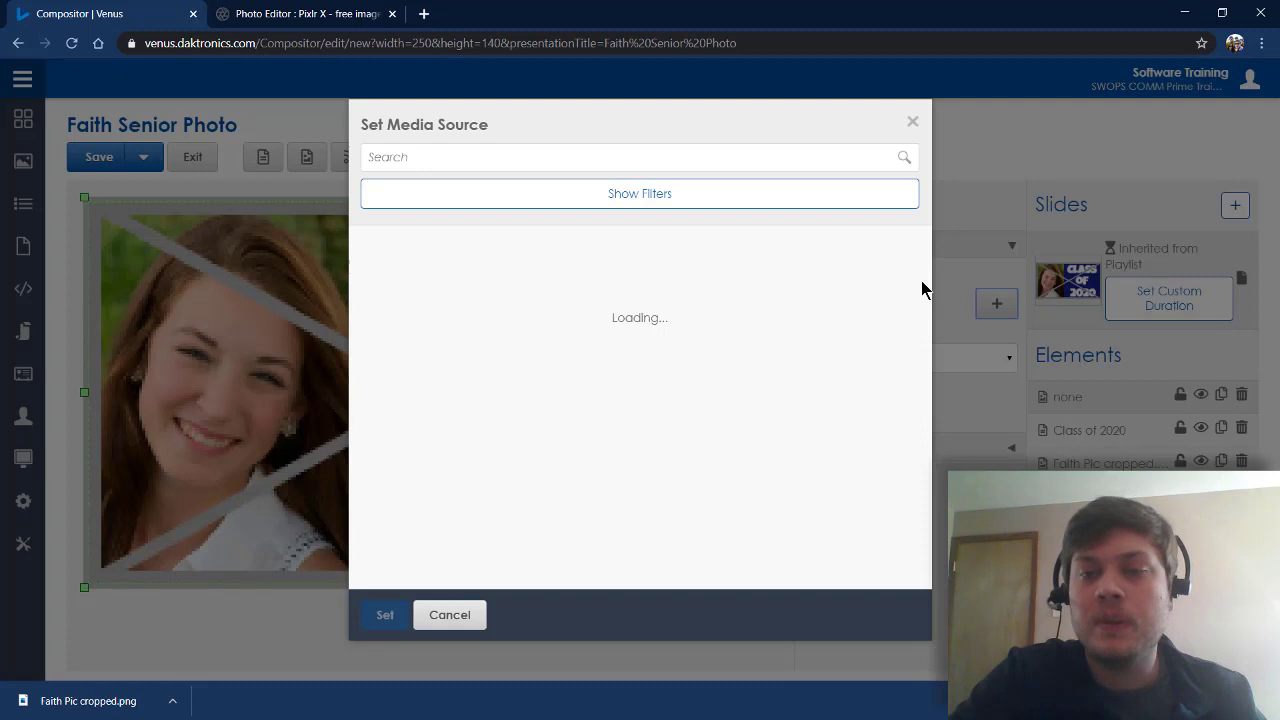
scroll(920, 290, "down", 1)
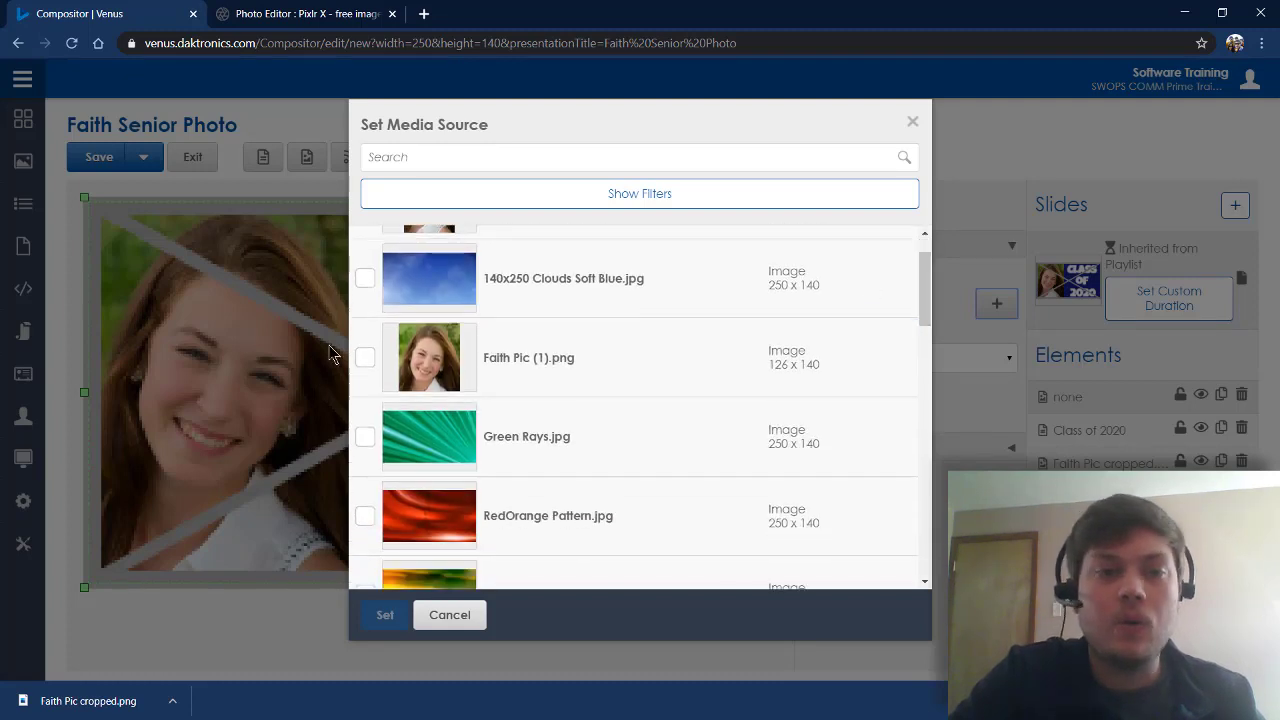
left_click(365, 279)
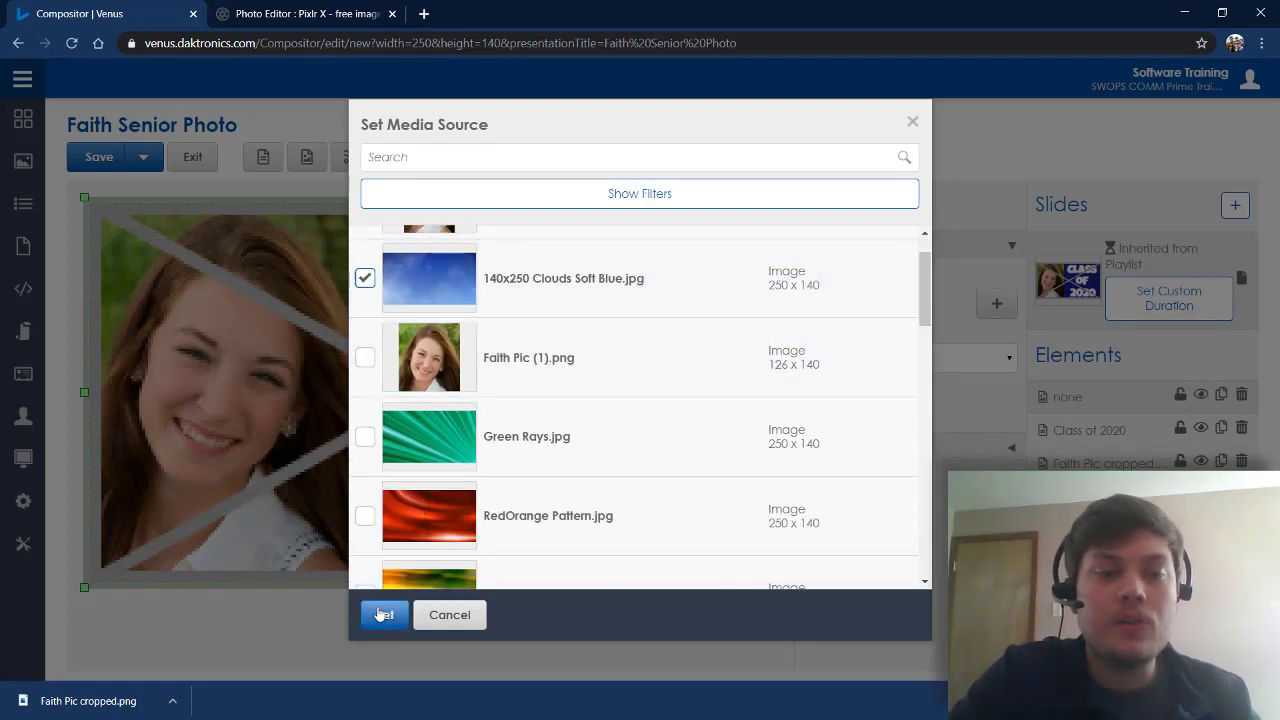
left_click(378, 615)
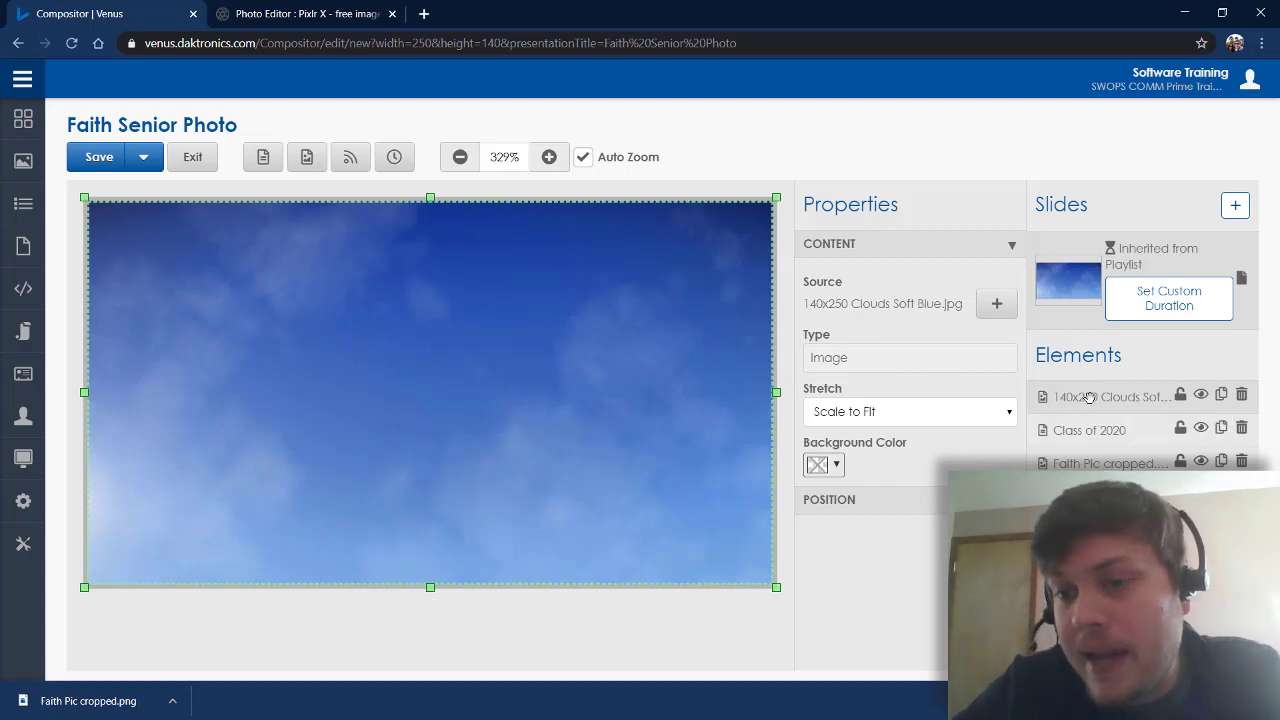
Move the clouds image to the bottom of Elements, behind the portrait and title
left_click_drag(1090, 397, 1100, 459)
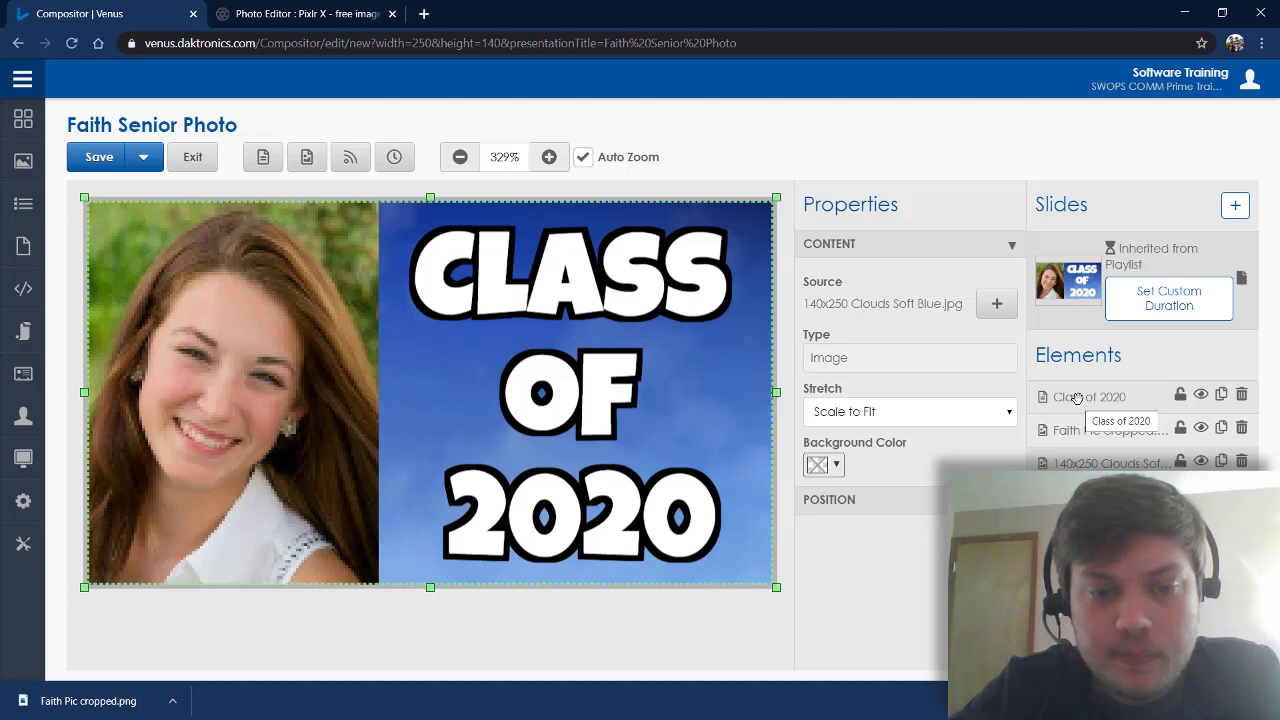
left_click(1104, 430)
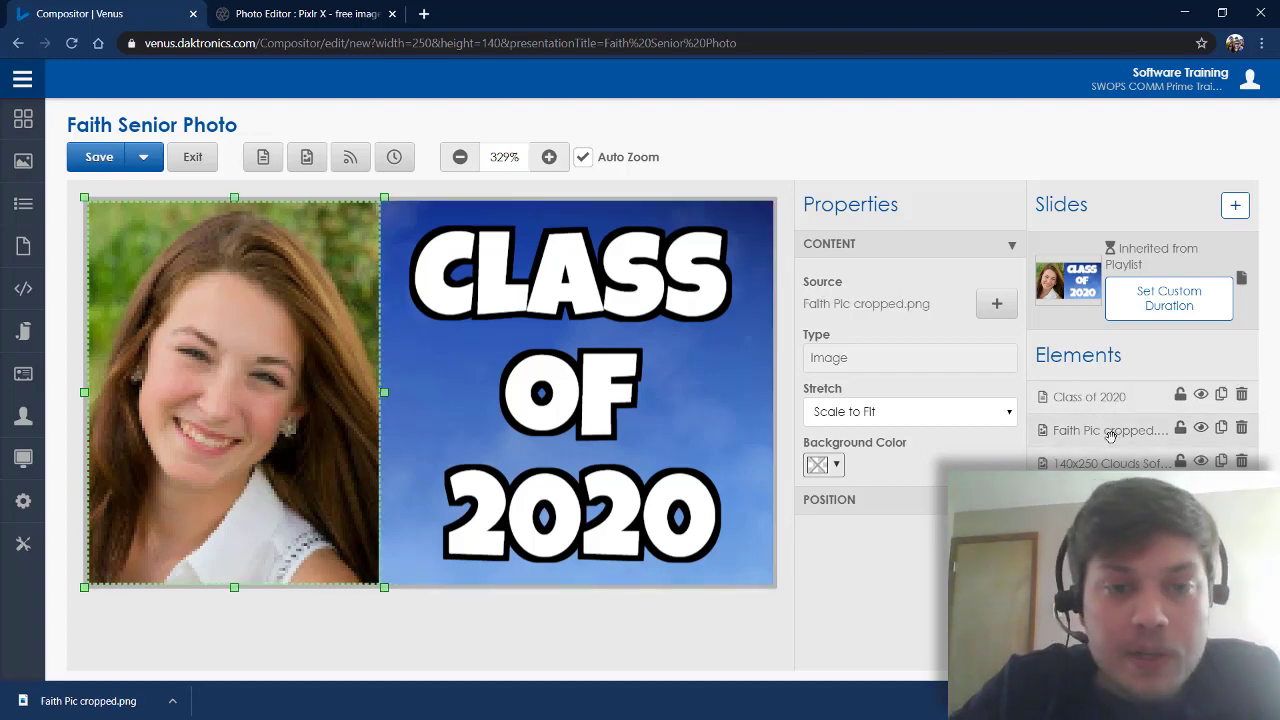
left_click(1102, 398)
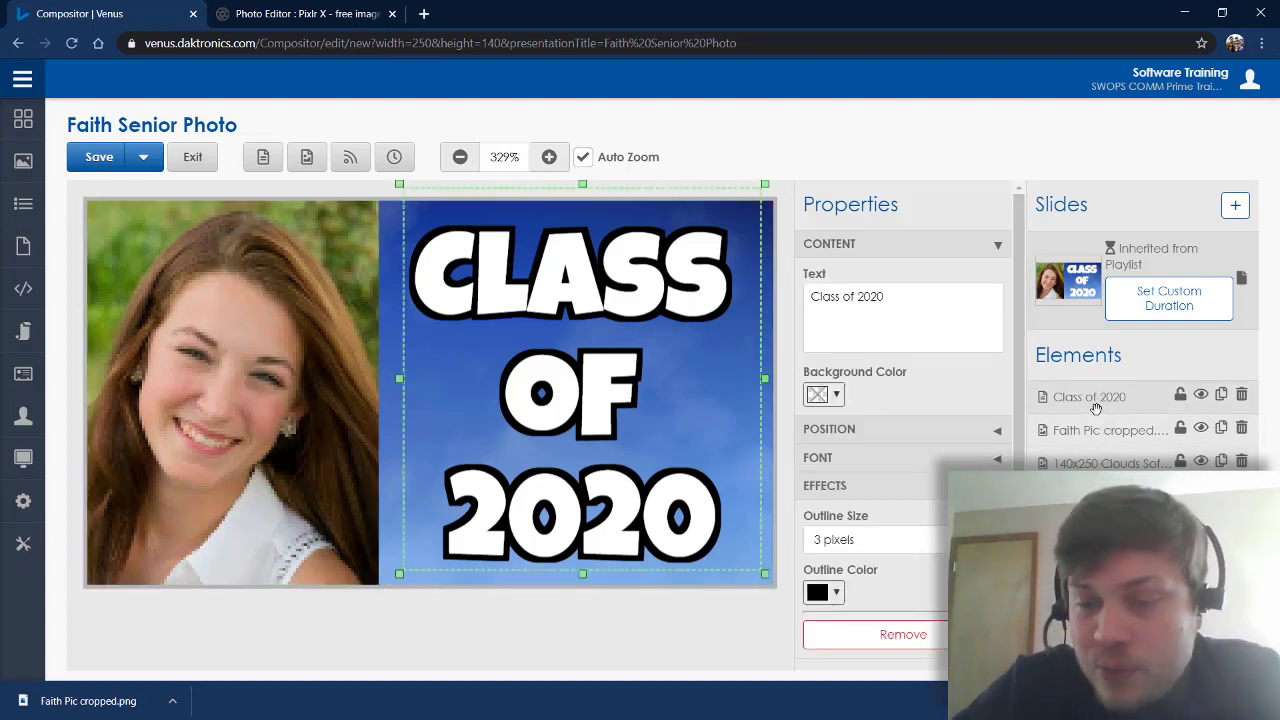
left_click(1118, 464)
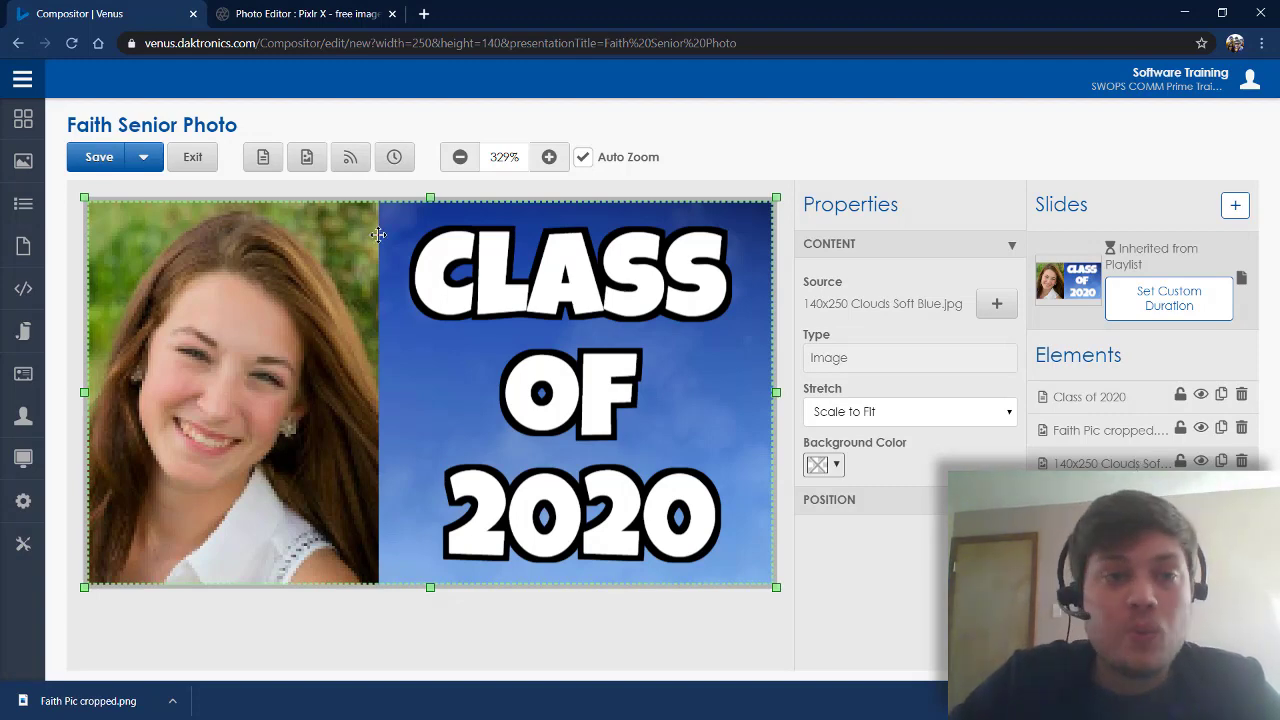
View the slide at 100% zoom, then save Faith Senior Photo and exit to the Media Library
left_click(504, 157)
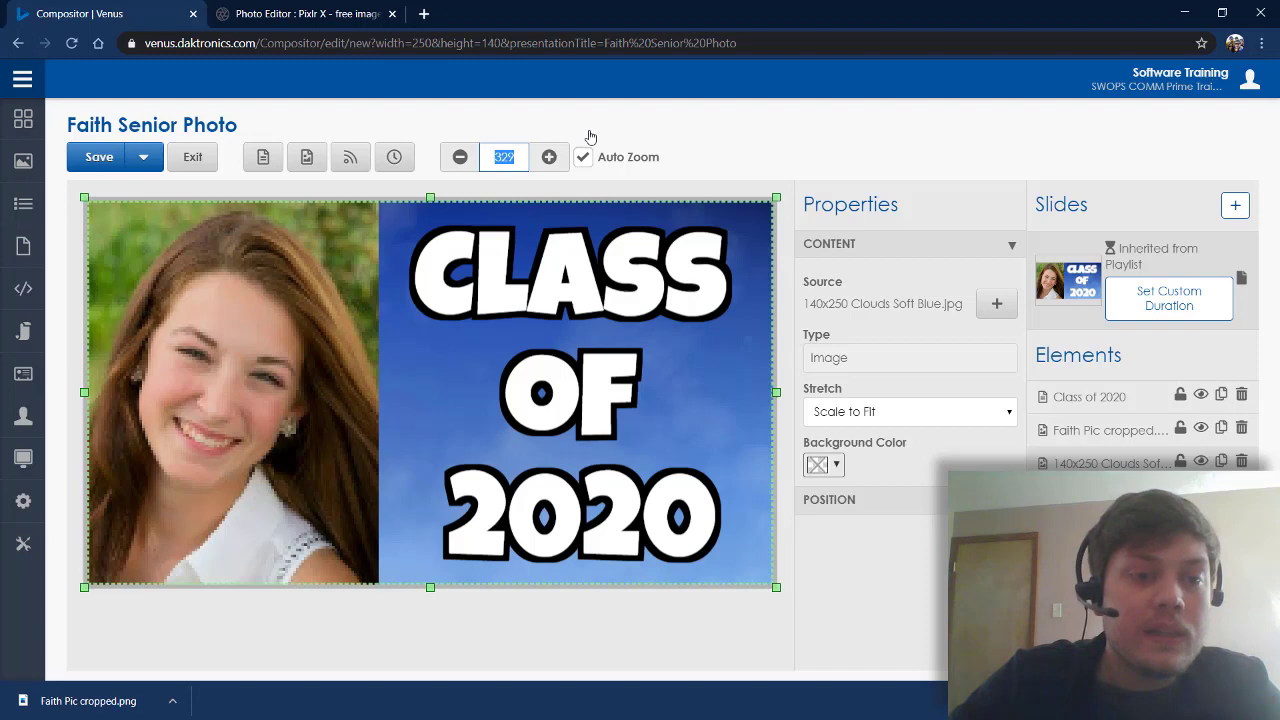
left_click(745, 180)
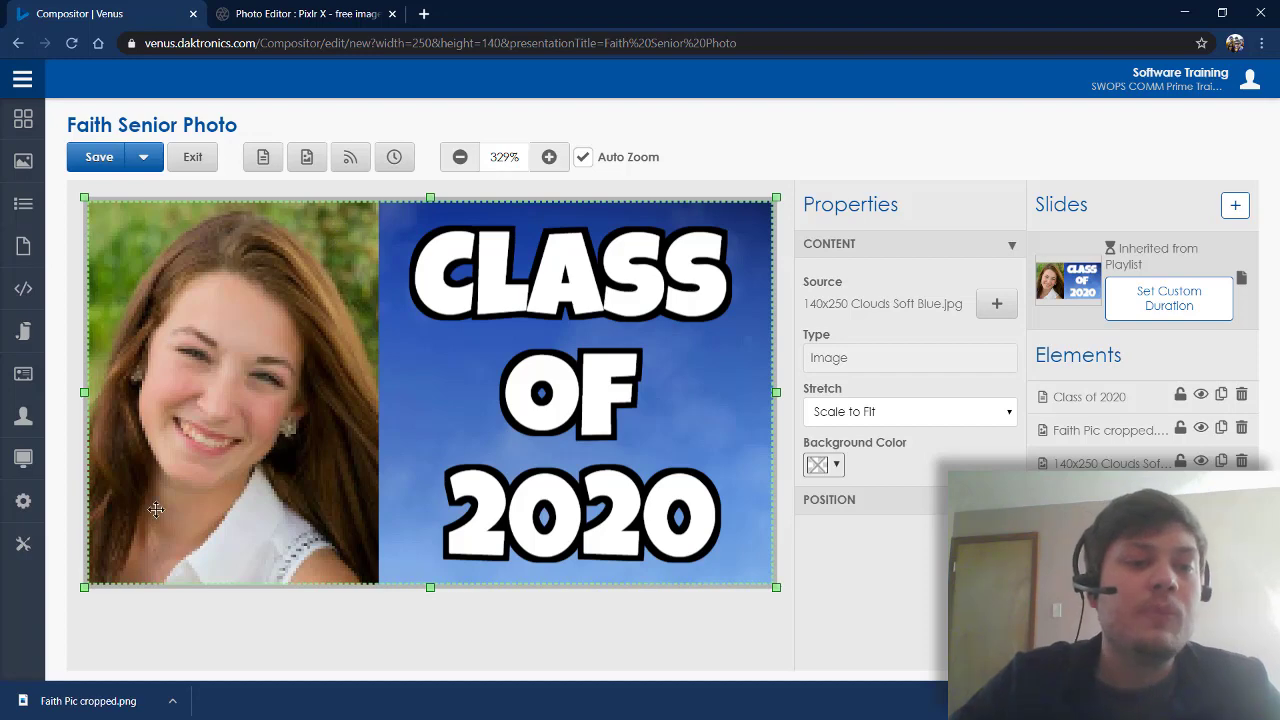
left_click(495, 160)
type("100")
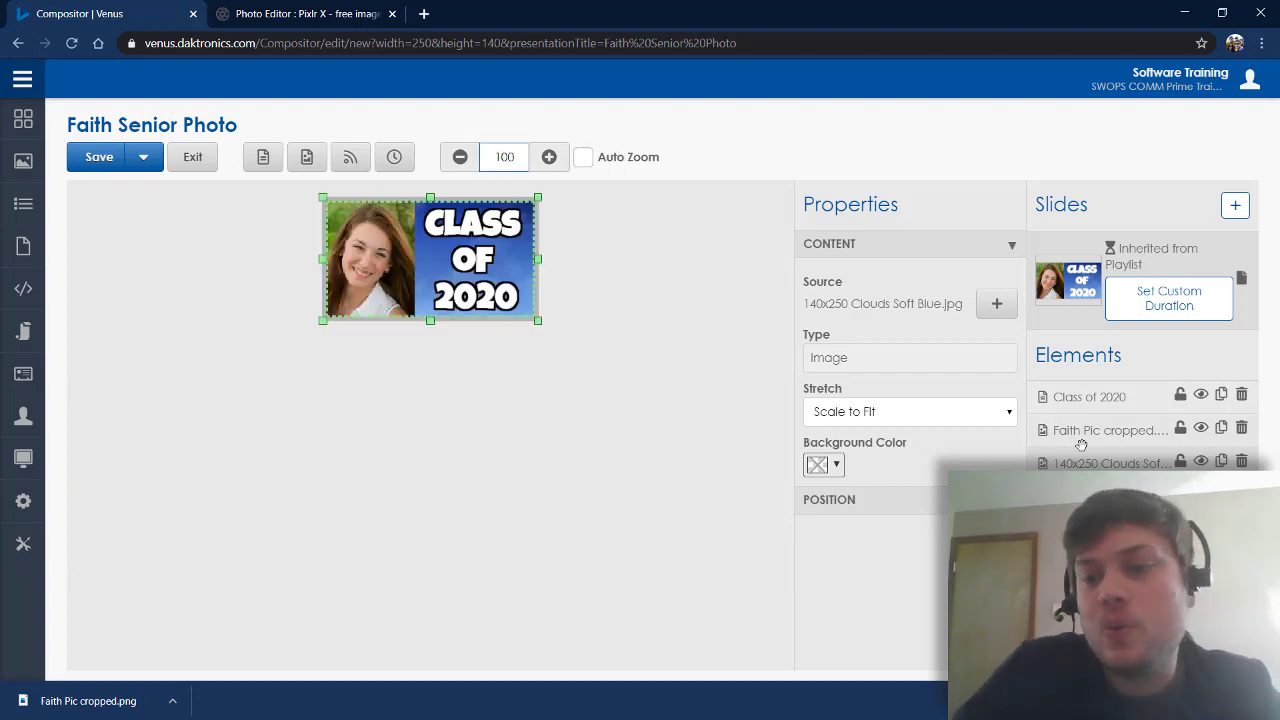
key("Return")
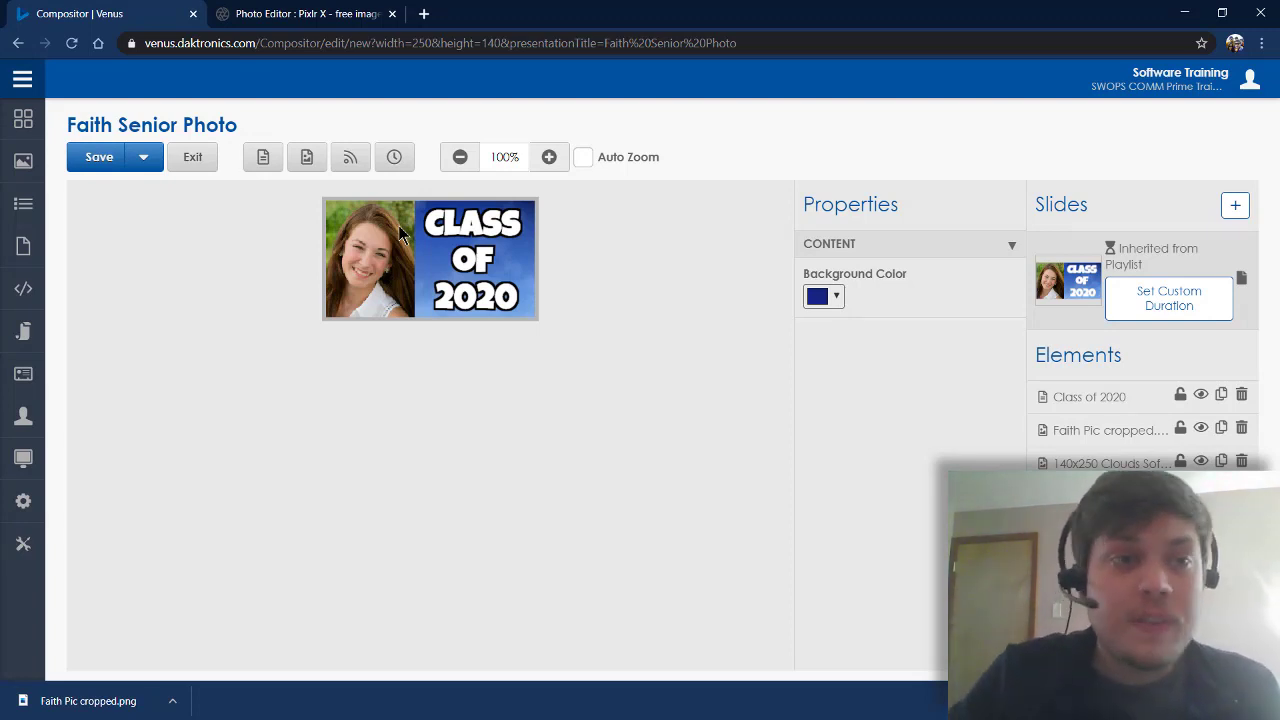
left_click(108, 160)
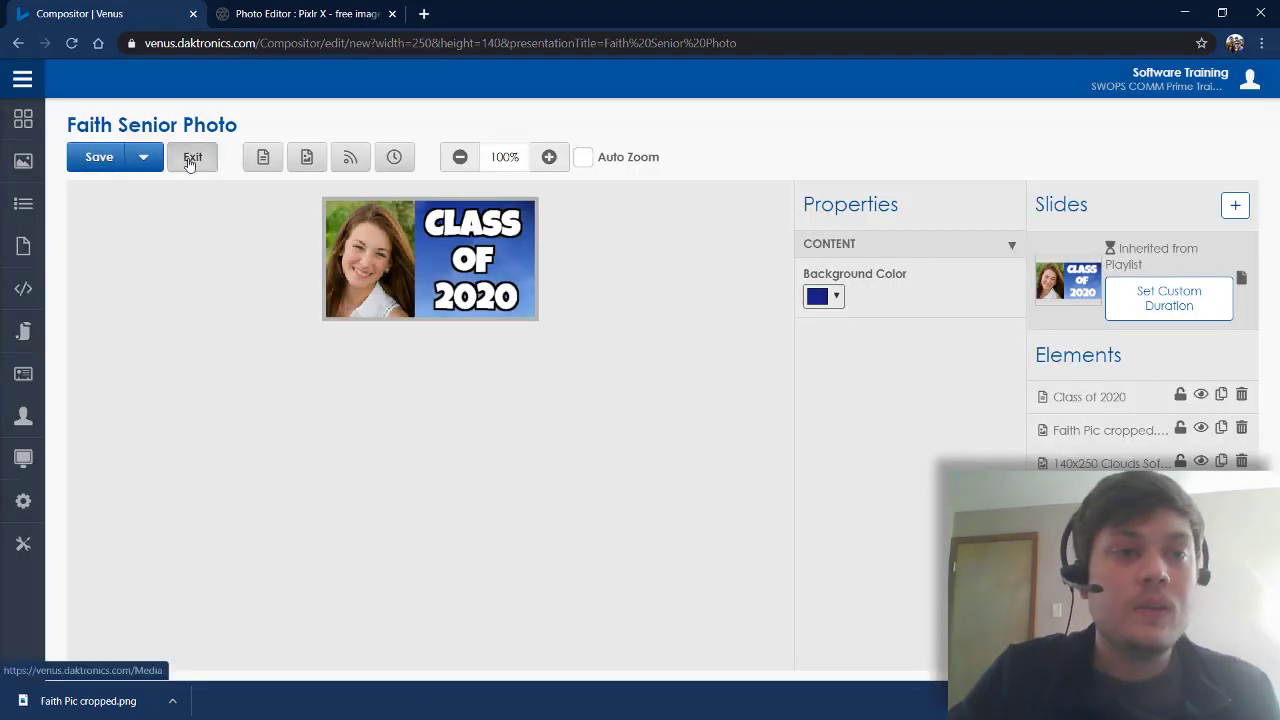
left_click(188, 158)
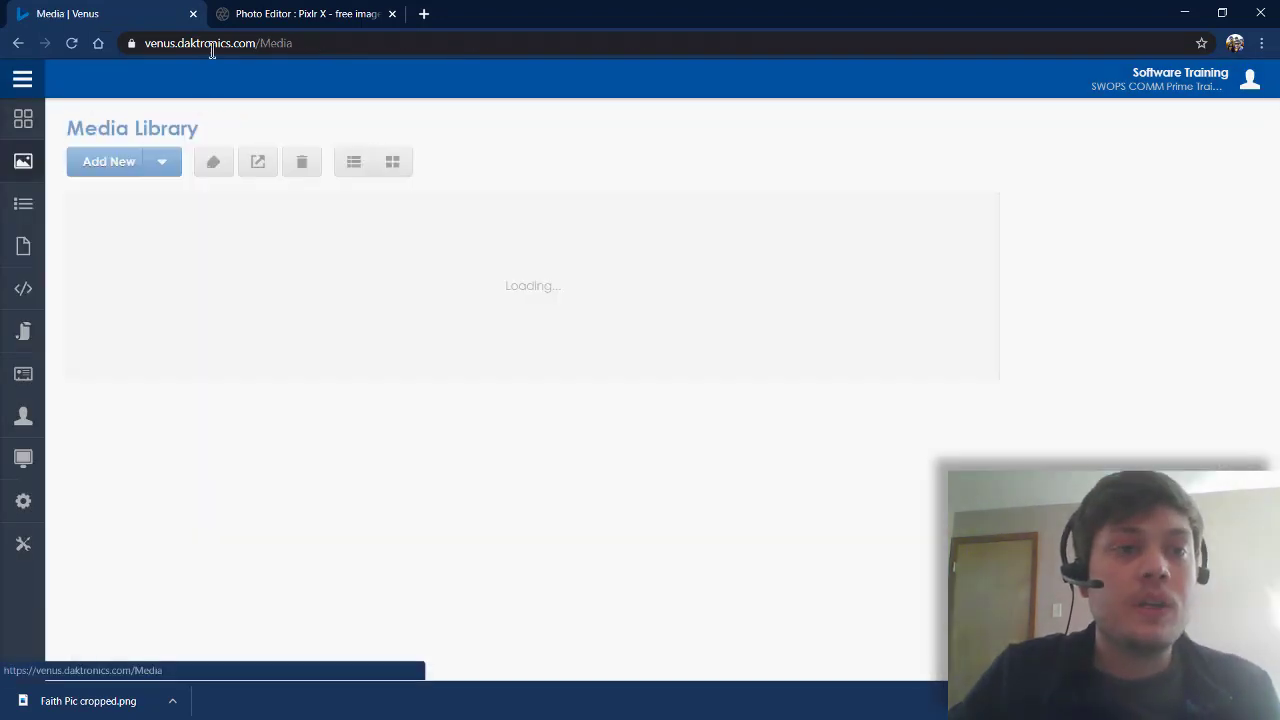
Dismiss the download notice, close the Faith photo in Pixlr X, and drop in the next photo file
left_click(300, 14)
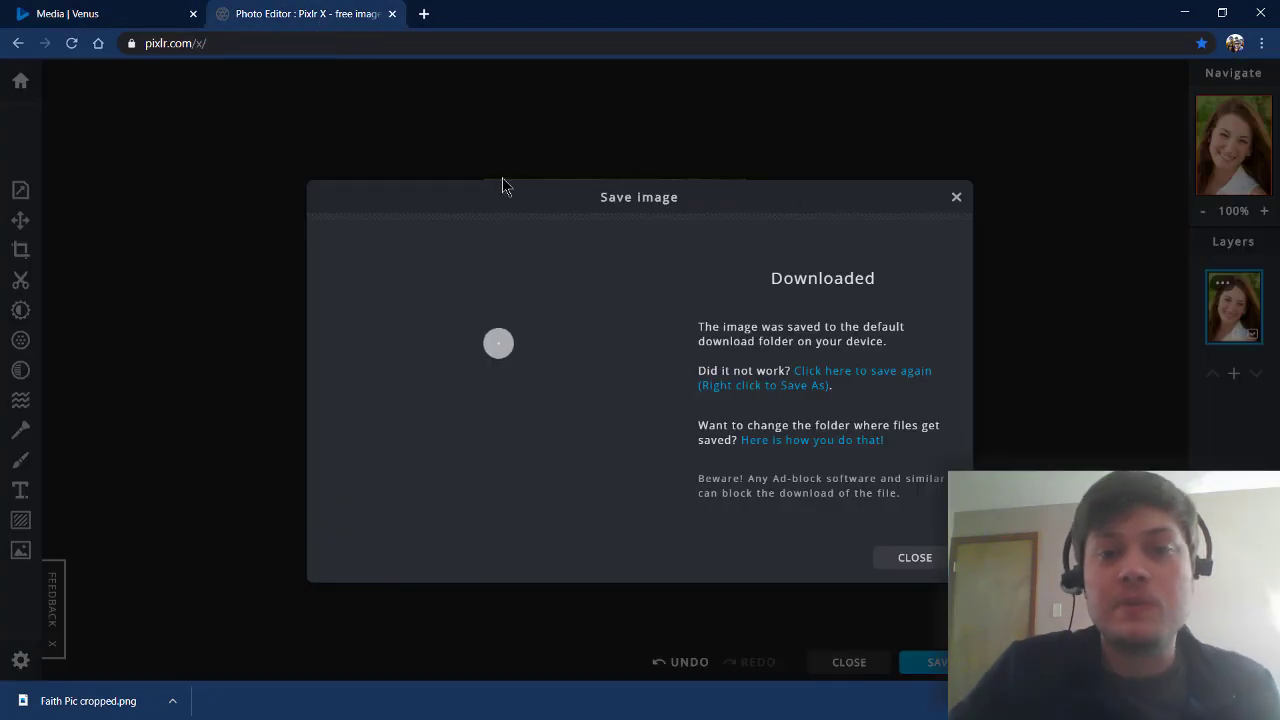
left_click(954, 199)
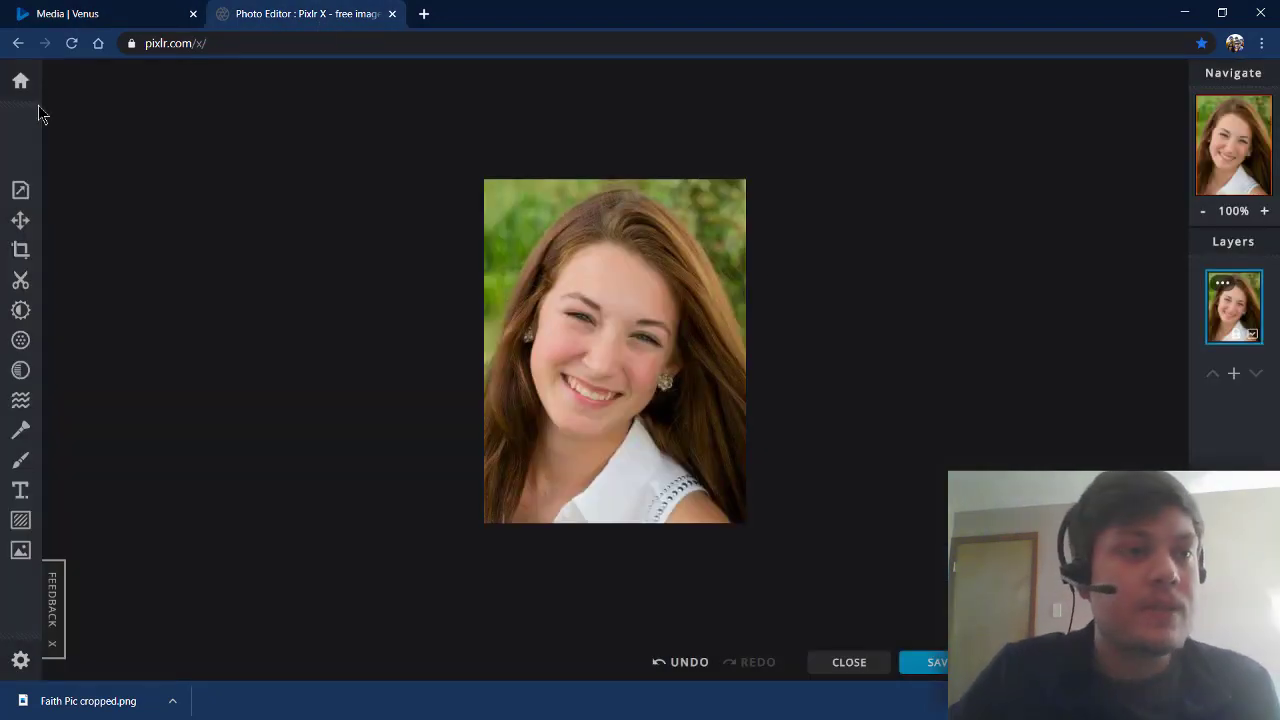
left_click(20, 80)
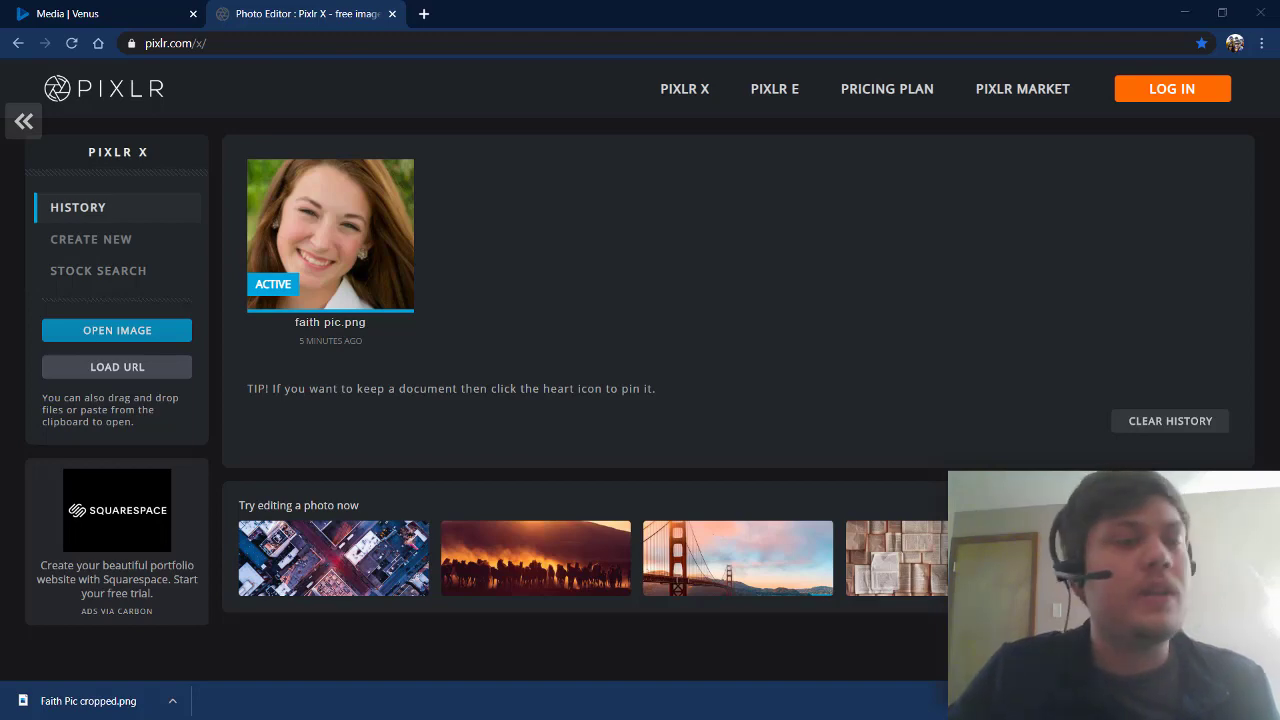
left_click_drag(80, 701, 637, 337)
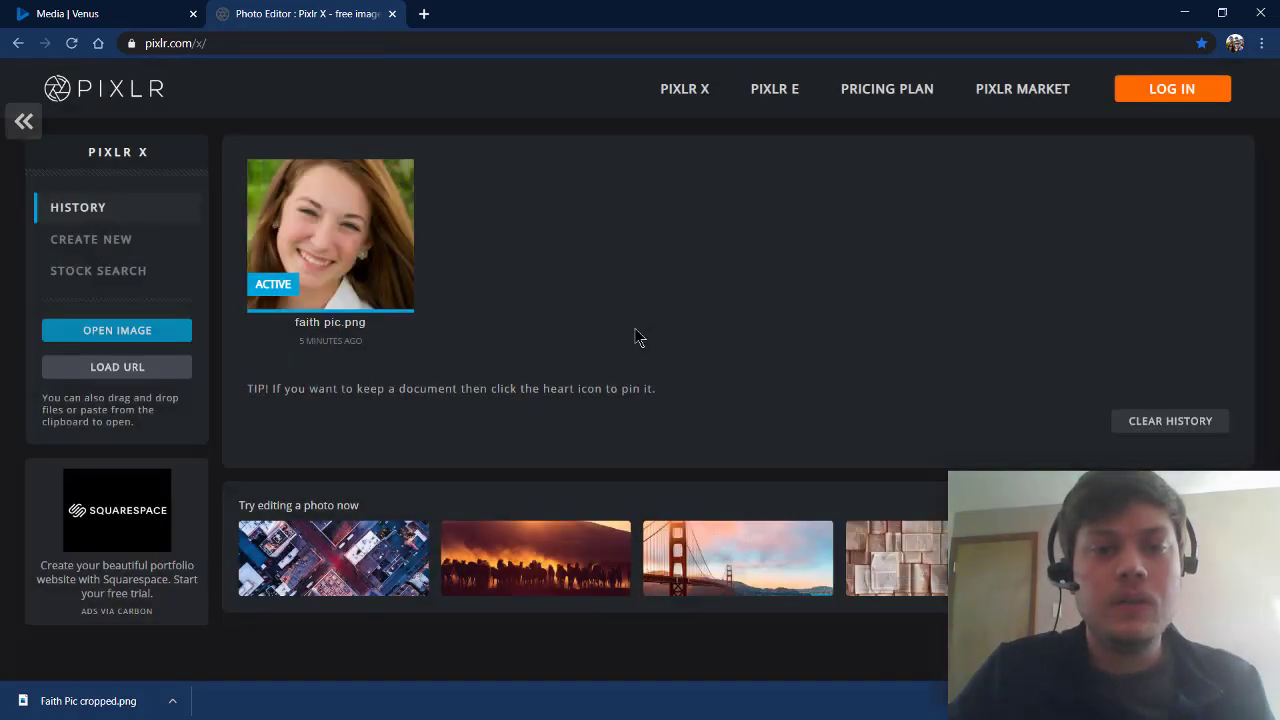
Open the dropped photo resized to Full HD and rotate it left to stand upright
left_click(562, 395)
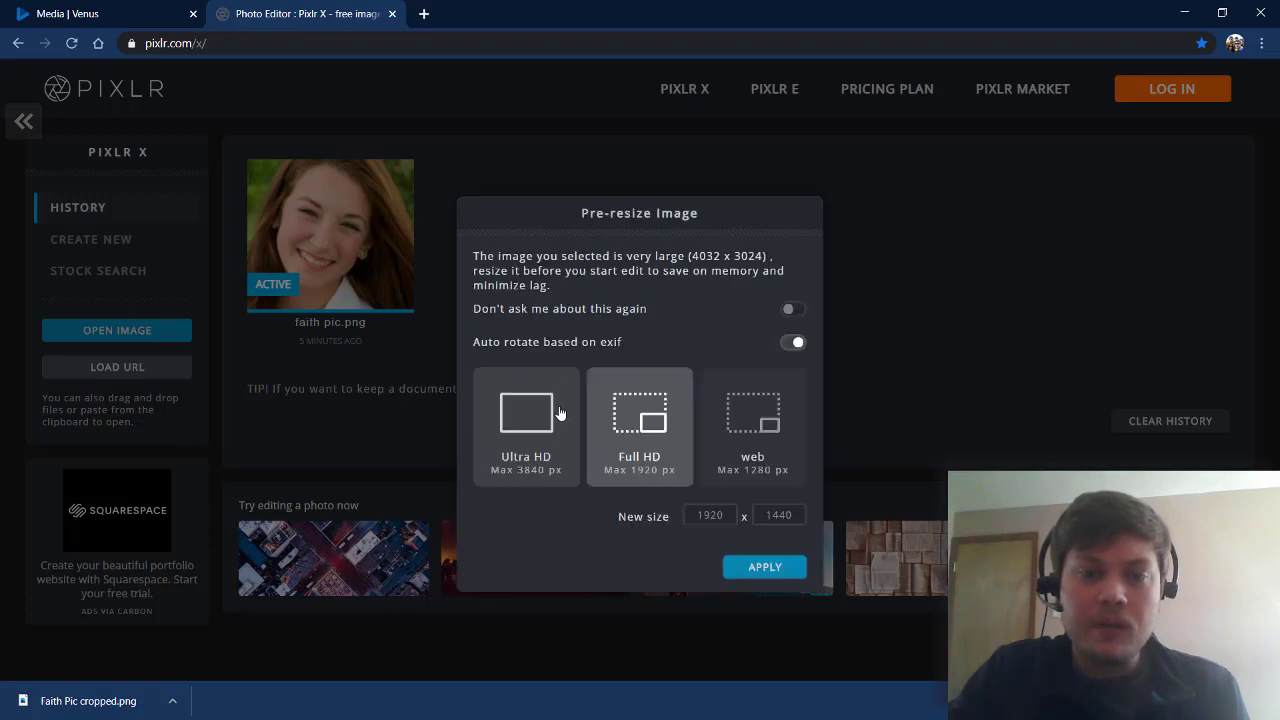
left_click(762, 568)
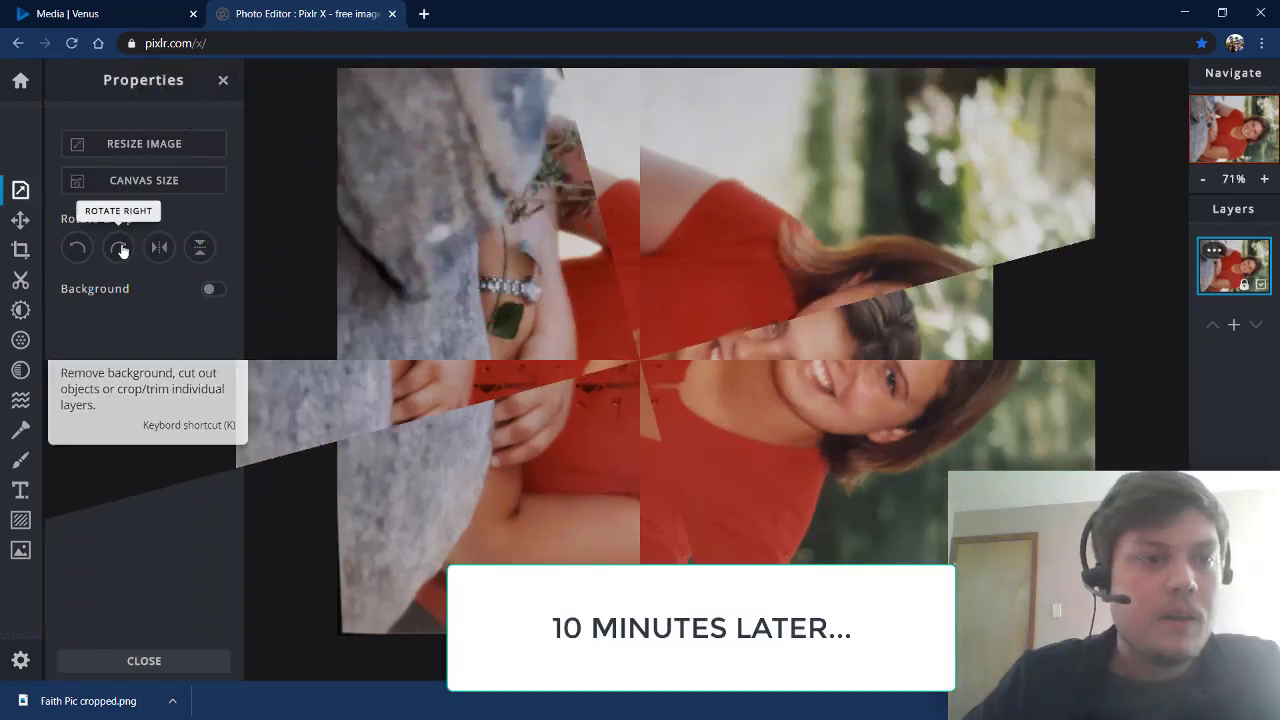
left_click(20, 190)
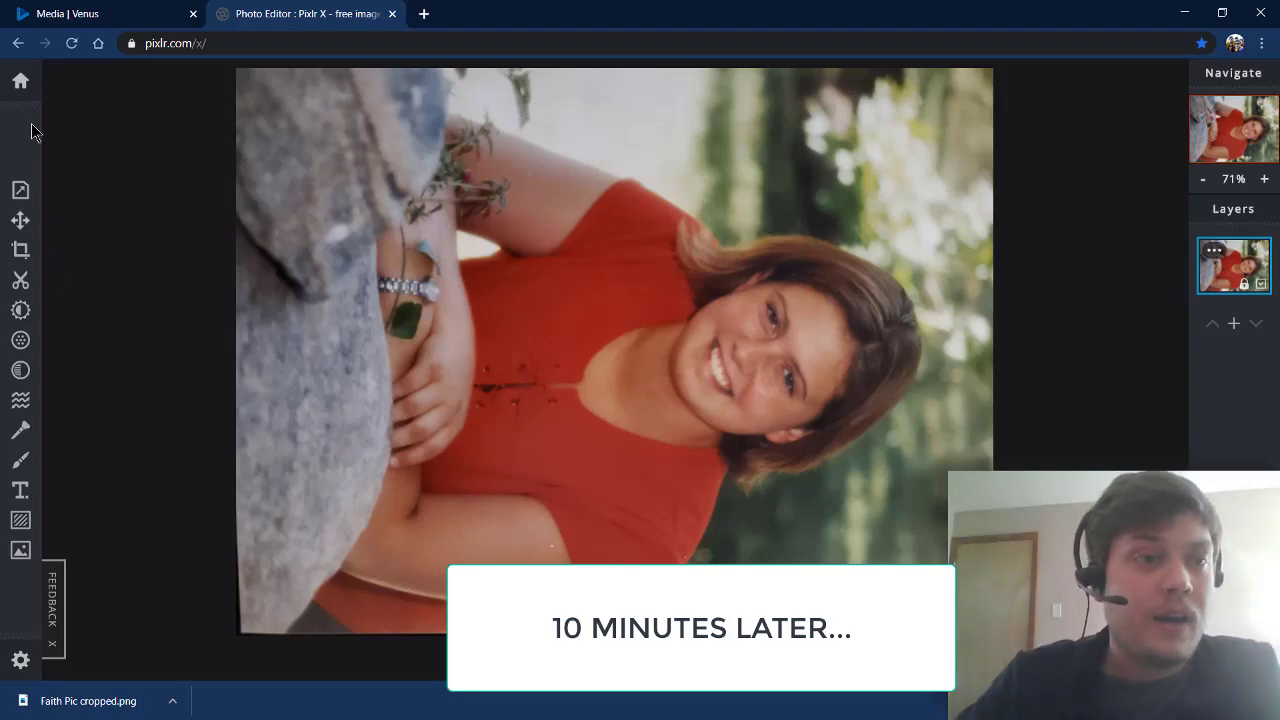
left_click(20, 192)
left_click(77, 248)
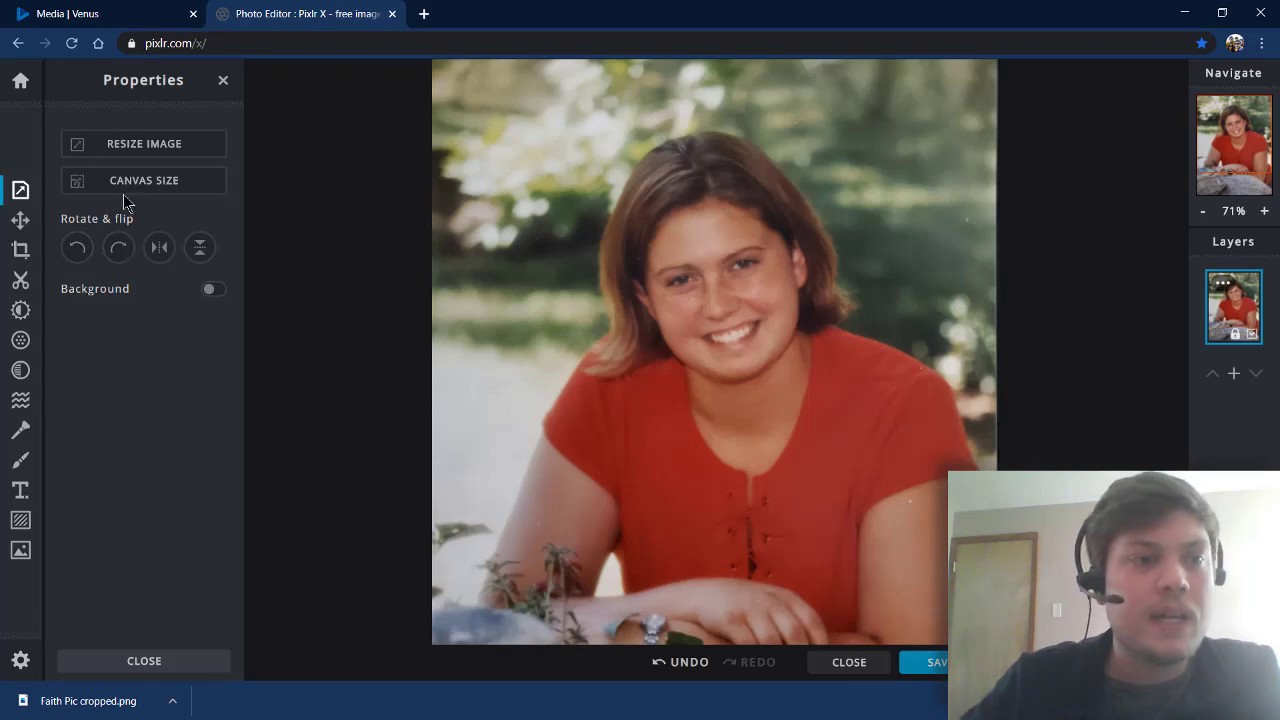
left_click(21, 250)
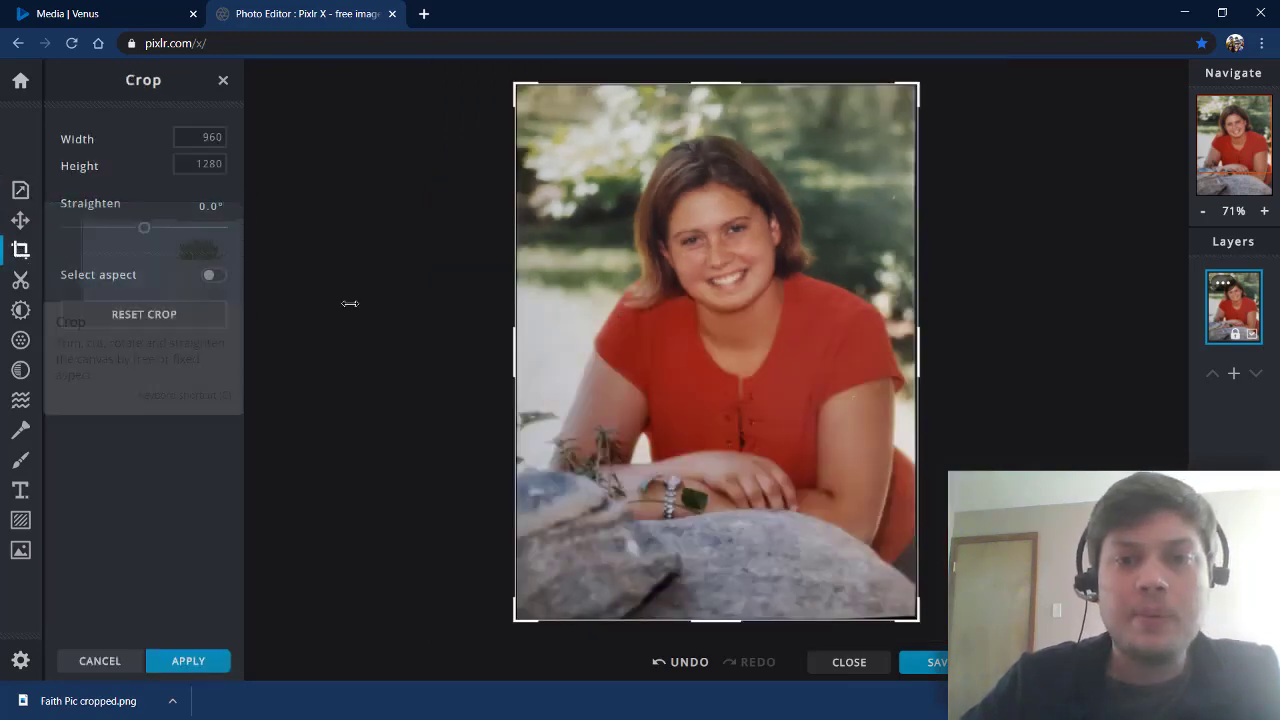
Crop the second portrait to a roughly 510 × 512 head shot and bring up its save options
left_click_drag(507, 83, 598, 118)
left_click_drag(903, 624, 826, 353)
left_click_drag(769, 166, 766, 163)
left_click_drag(841, 118, 823, 131)
left_click_drag(612, 137, 619, 124)
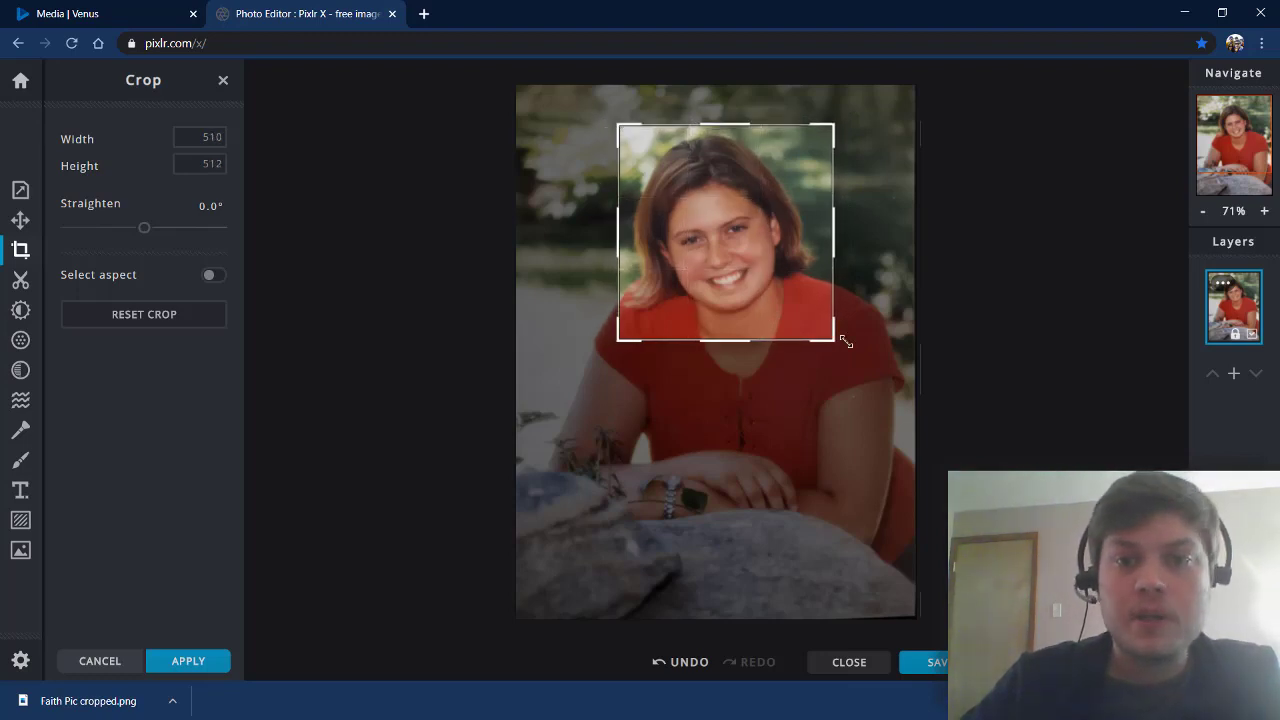
left_click_drag(776, 276, 771, 275)
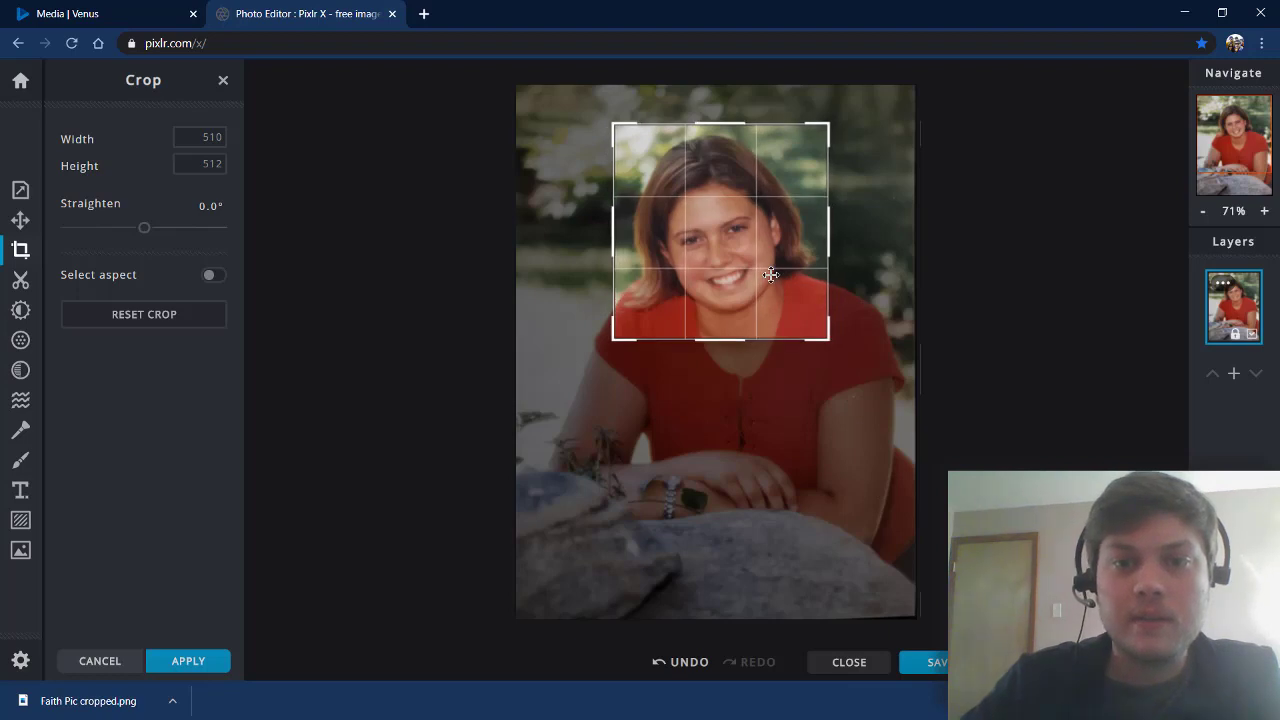
left_click(938, 664)
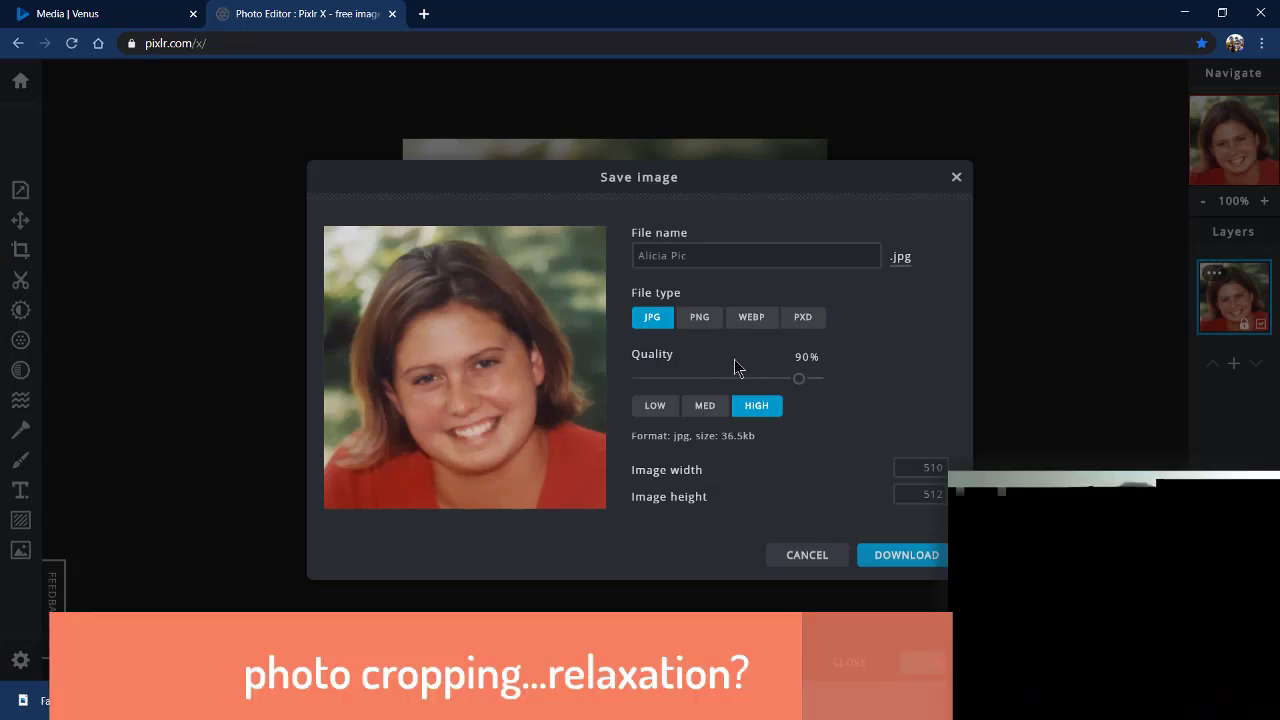
Export the cropped portrait as a PNG 140 pixels tall
left_click(705, 318)
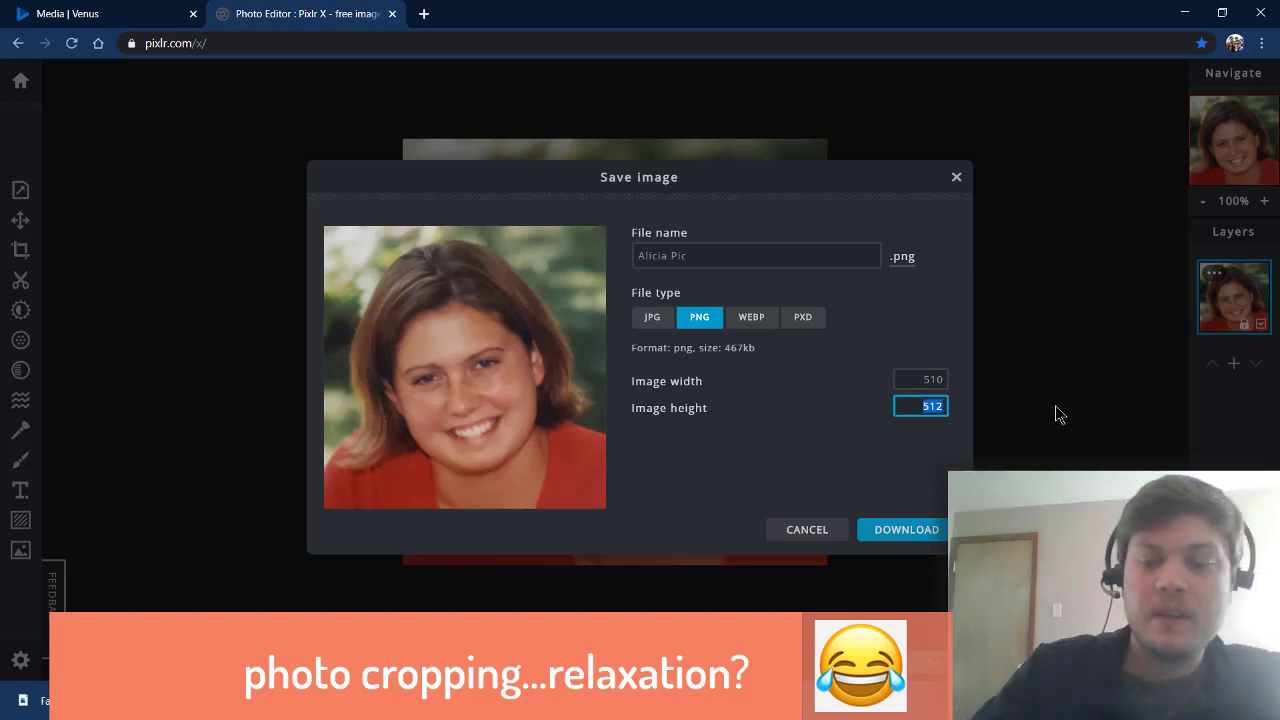
type("140")
key("Return")
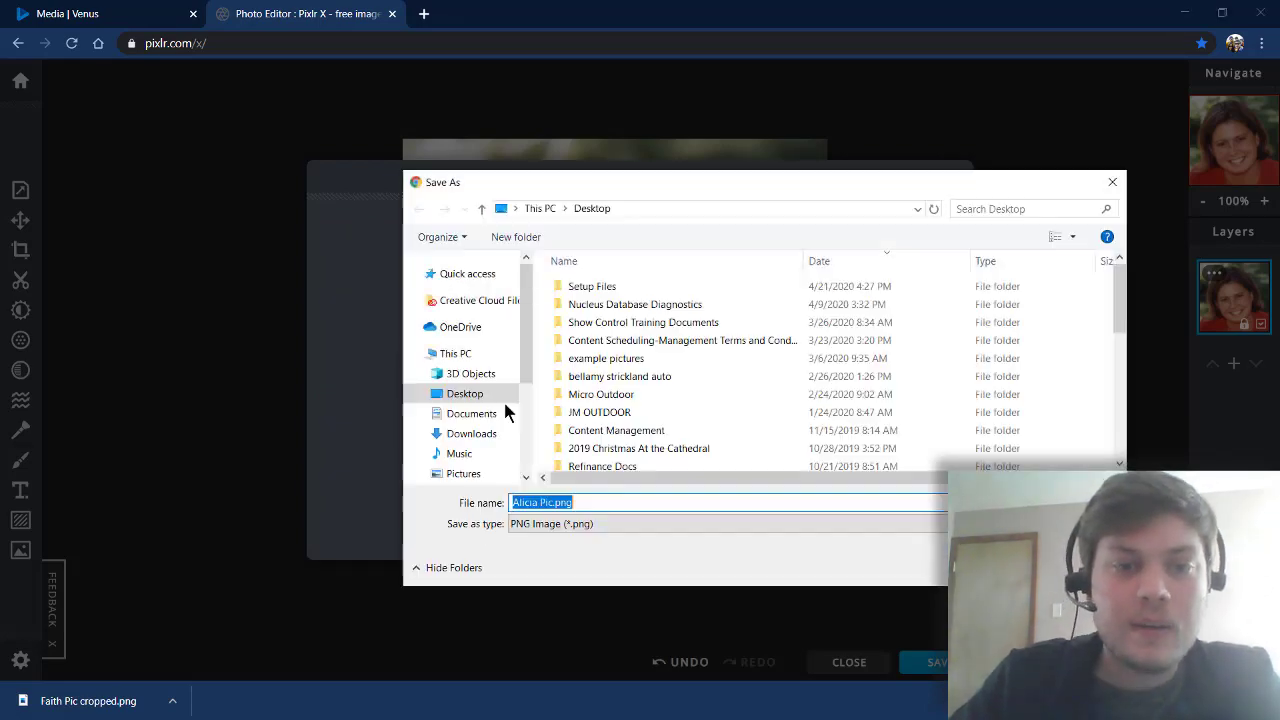
Save Alicia Pic.png to the Desktop and show it in its folder
left_click(470, 376)
left_click(465, 394)
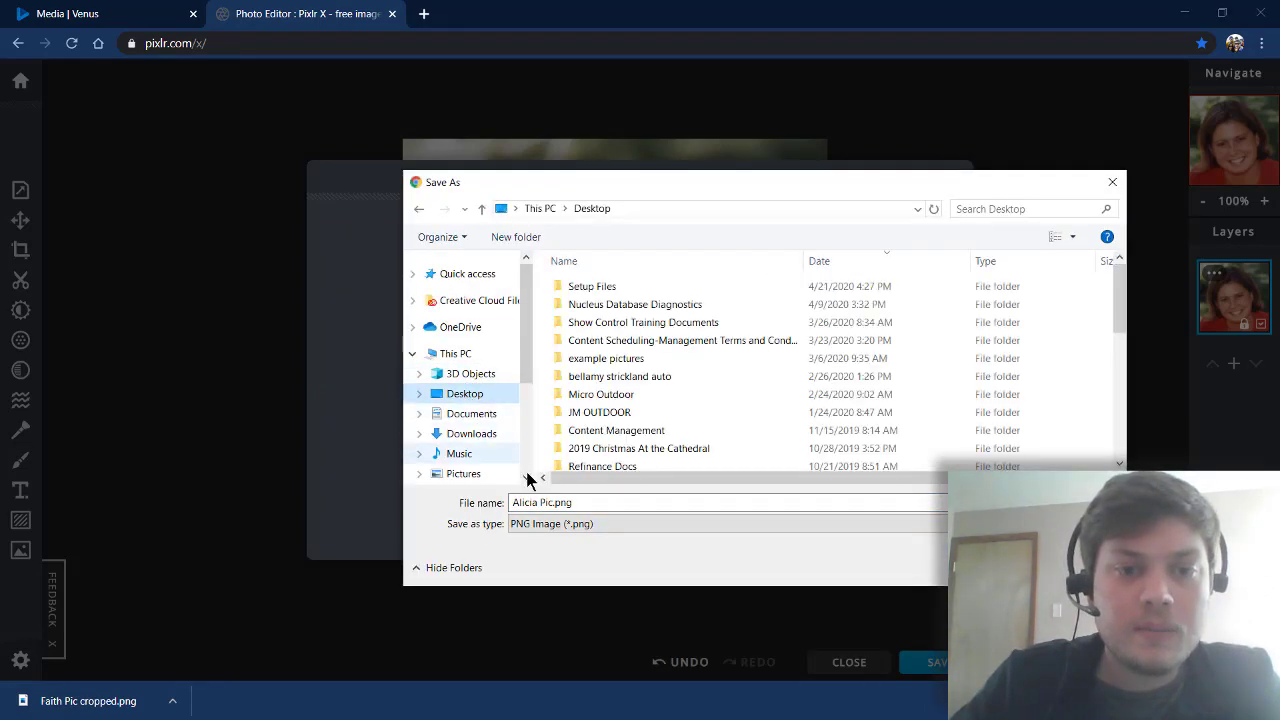
key("Return")
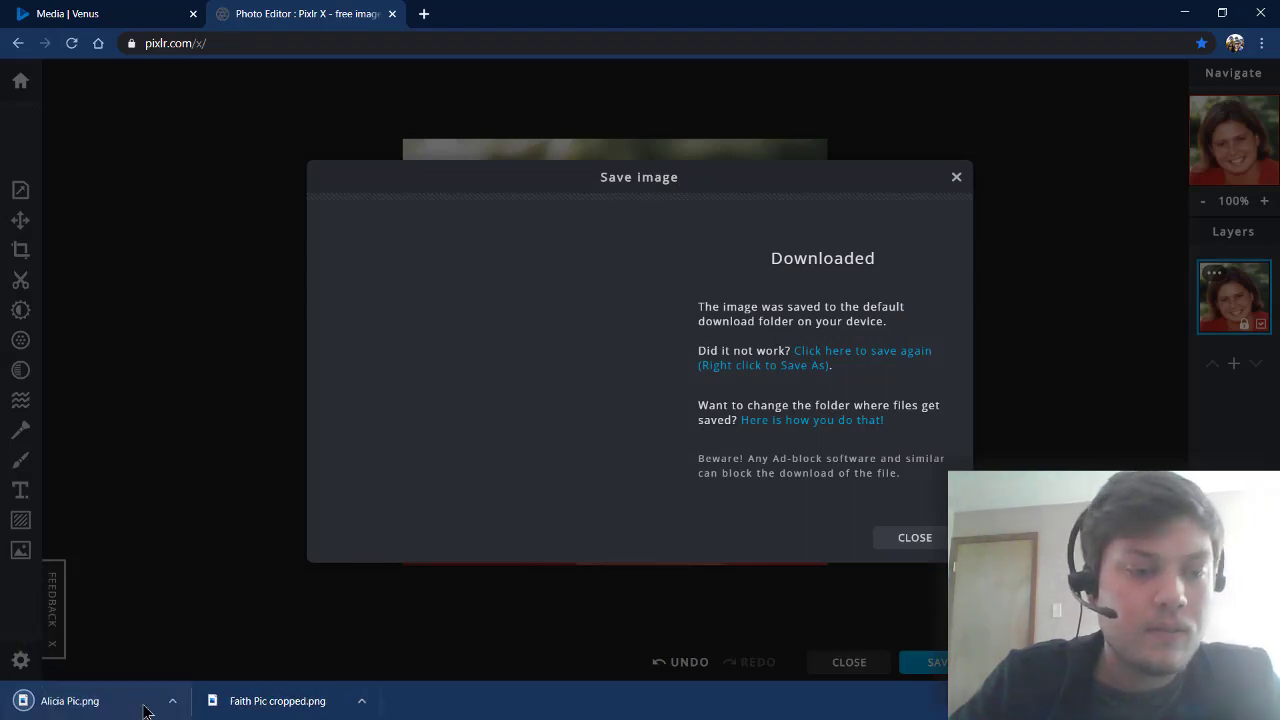
left_click(172, 701)
left_click(179, 648)
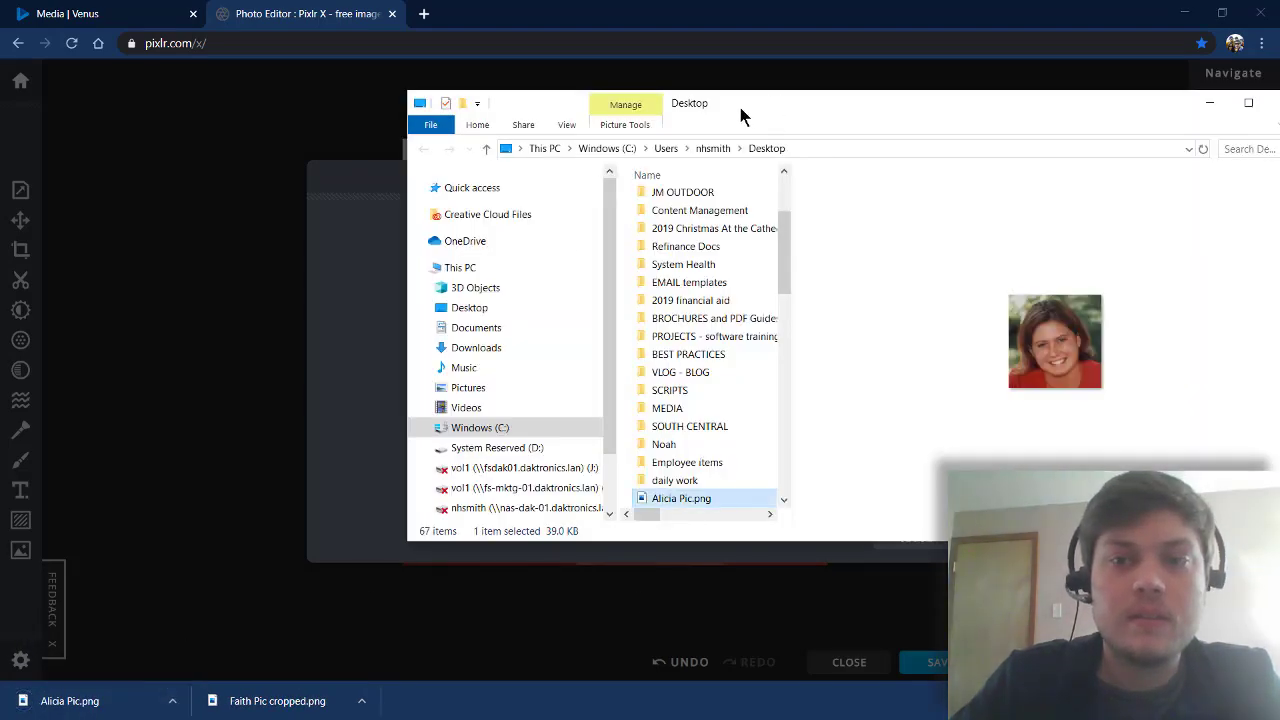
left_click_drag(740, 117, 0, 170)
Drag Alicia Pic.png from File Explorer into the Venus media library and finish without tags
left_click(164, 18)
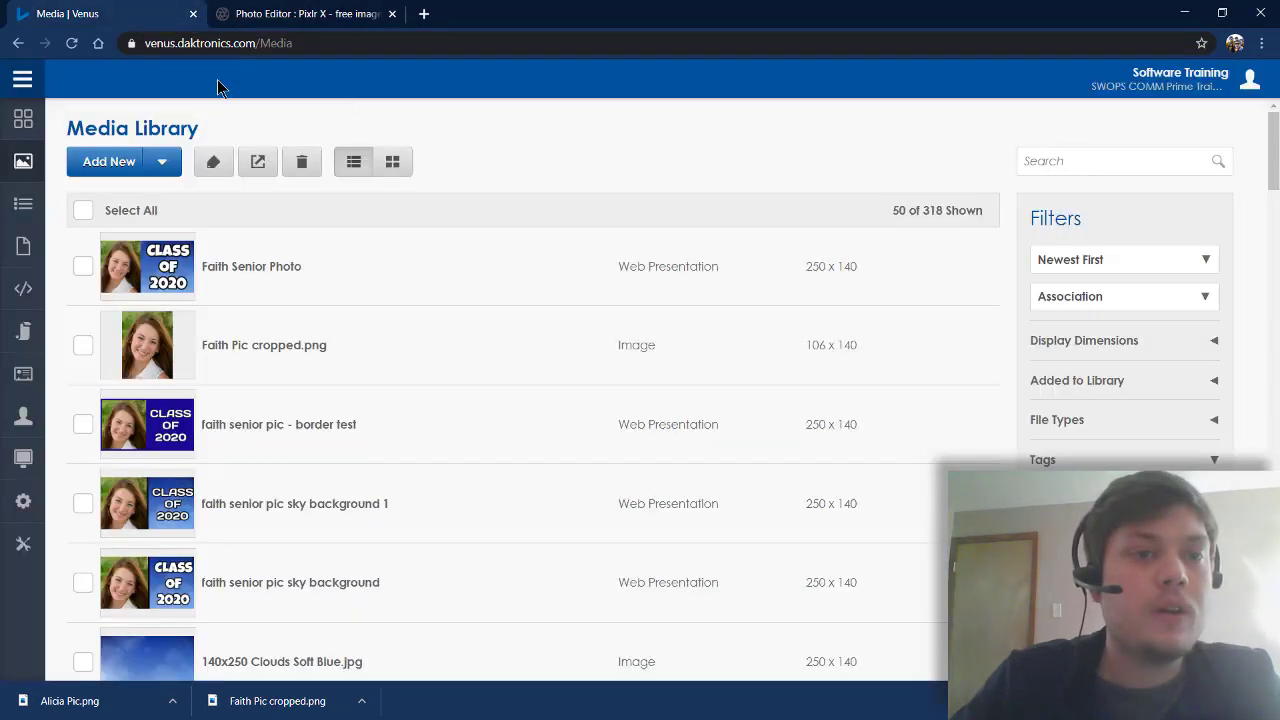
key("alt+Tab")
left_click_drag(400, 149, 736, 74)
left_click_drag(666, 466, 296, 398)
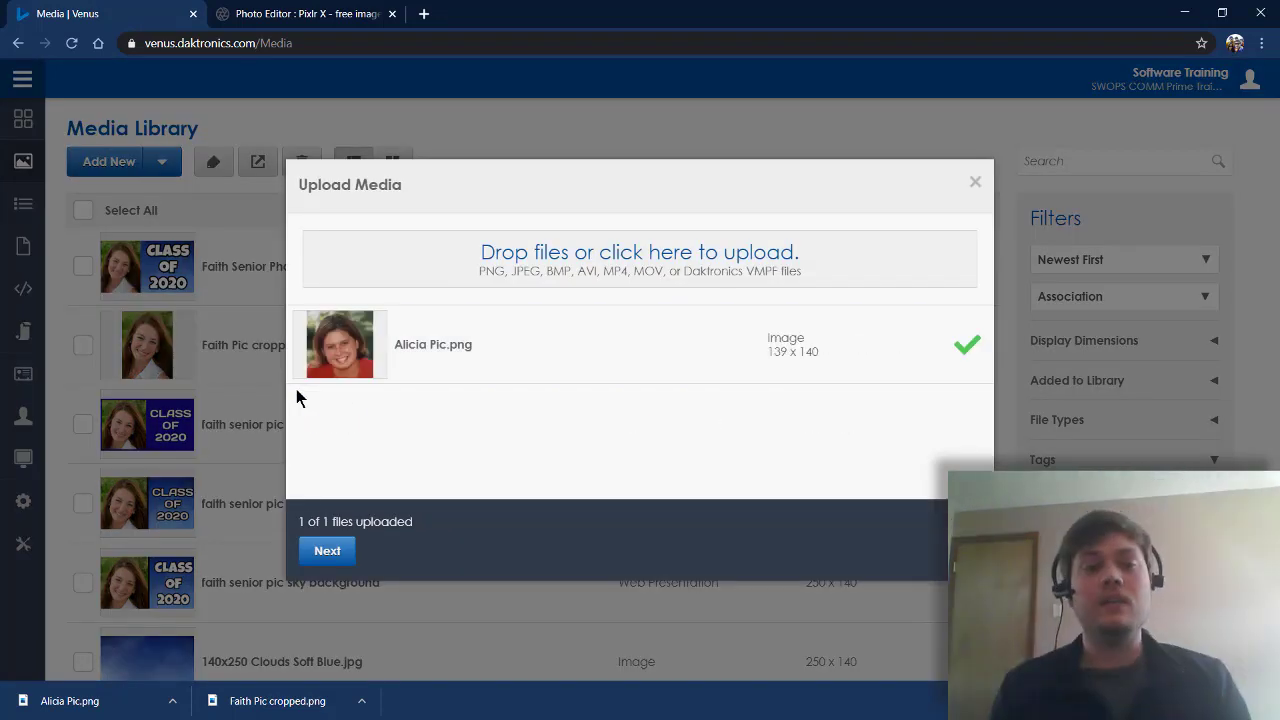
left_click(328, 550)
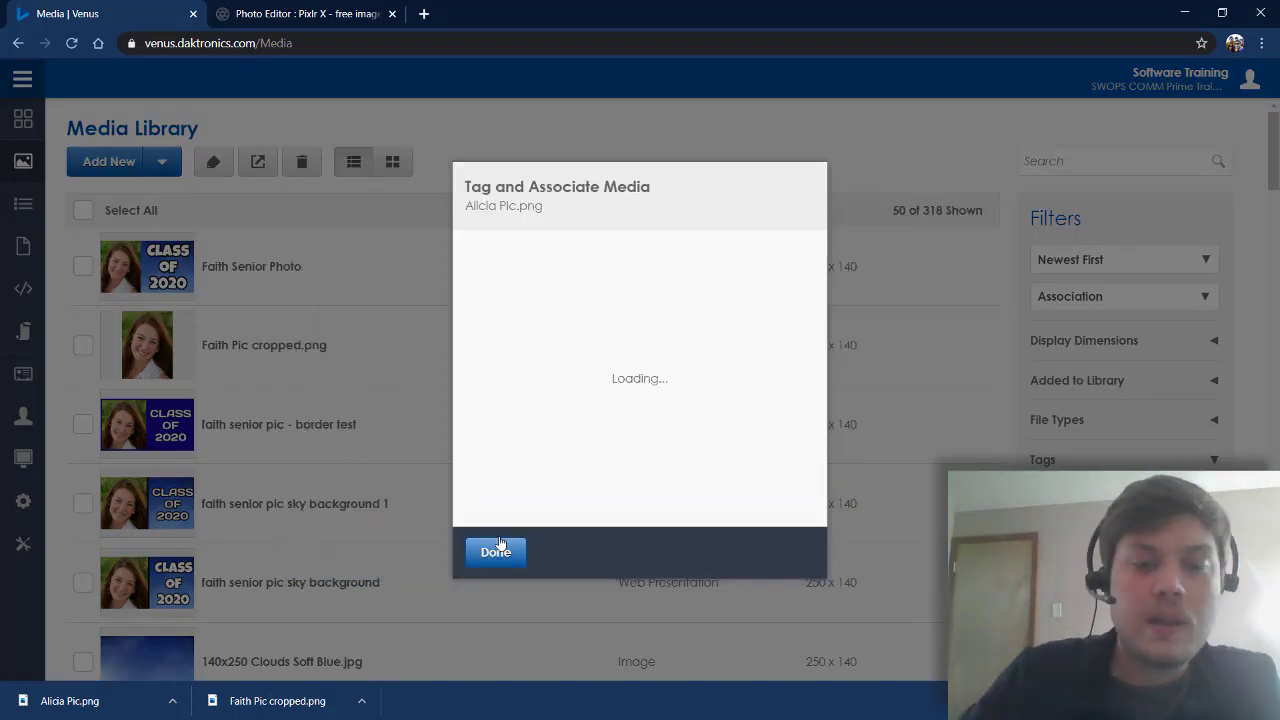
left_click(495, 553)
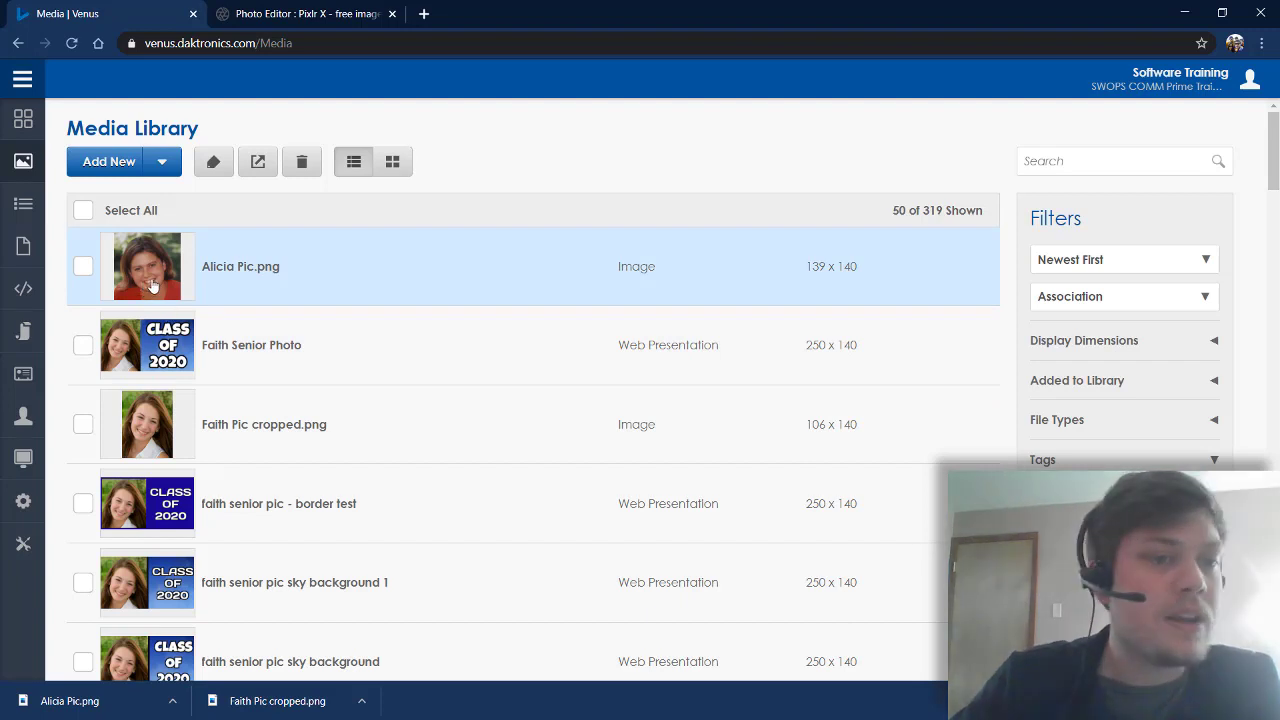
Start a new web presentation from Alicia Pic.png named Alicia Senior Photo
left_click(147, 266)
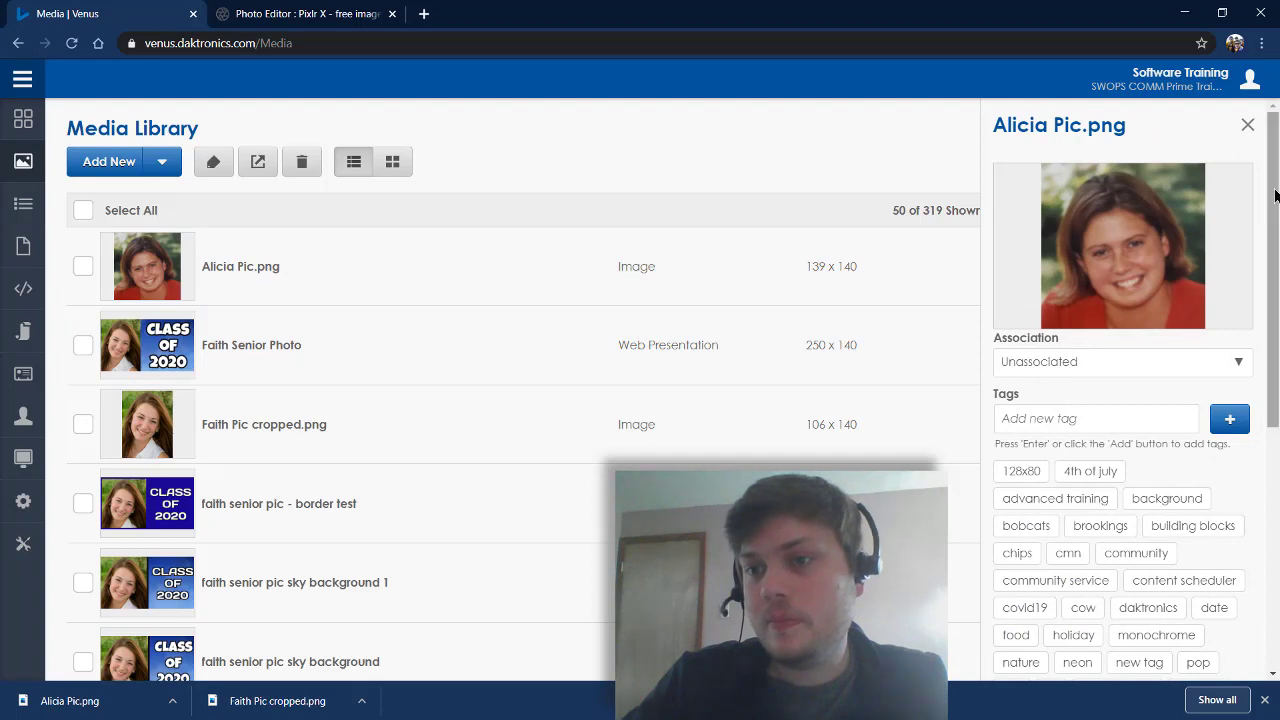
left_click_drag(1272, 200, 1274, 428)
scroll(1145, 511, "down", 2)
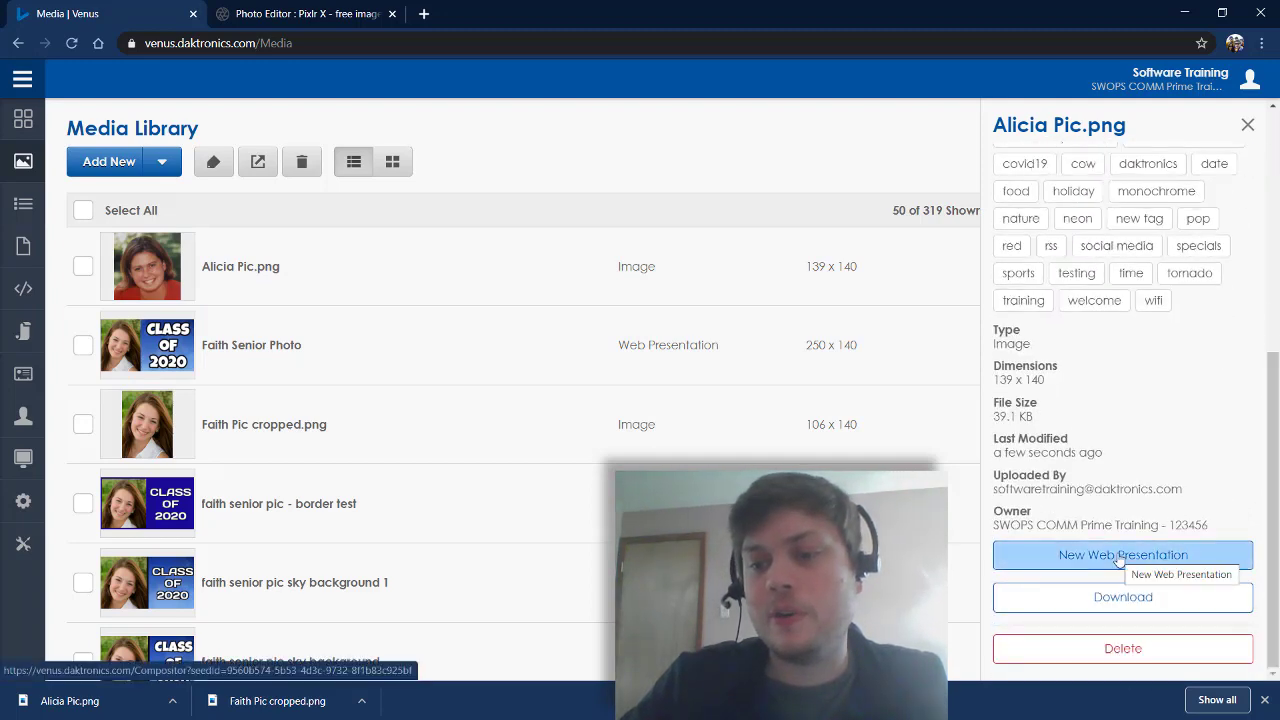
left_click(1075, 556)
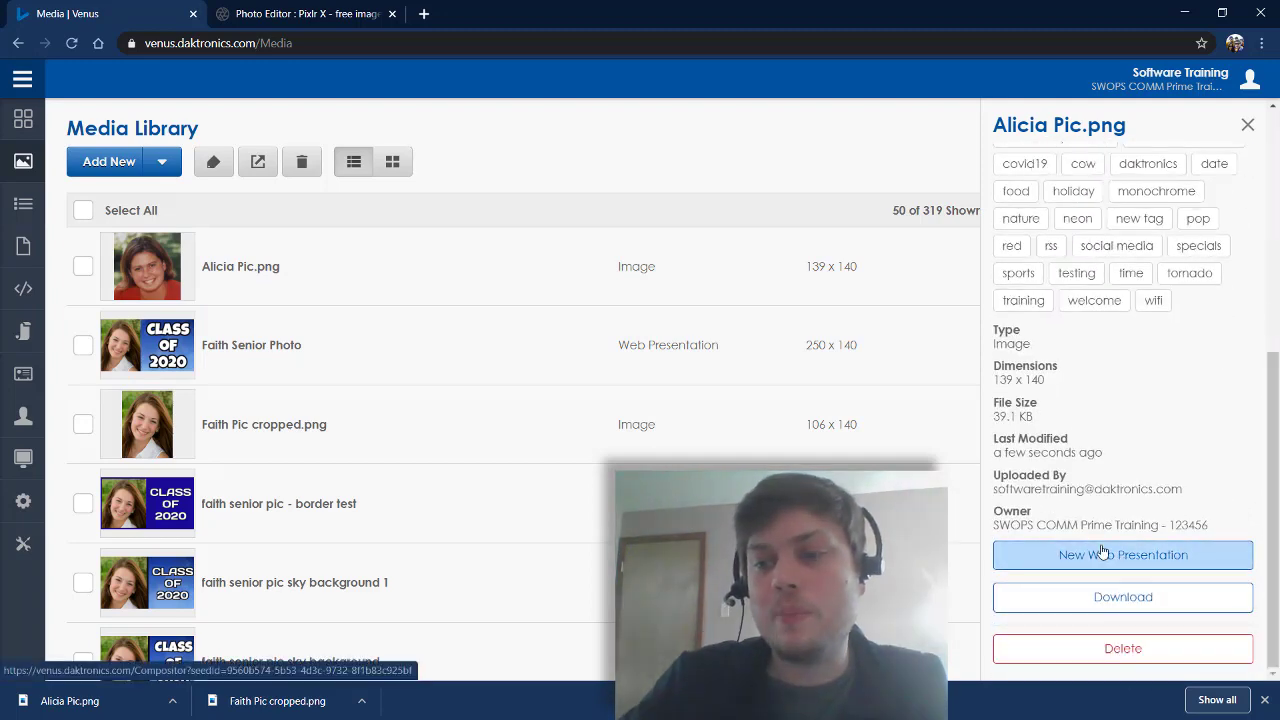
left_click(607, 245)
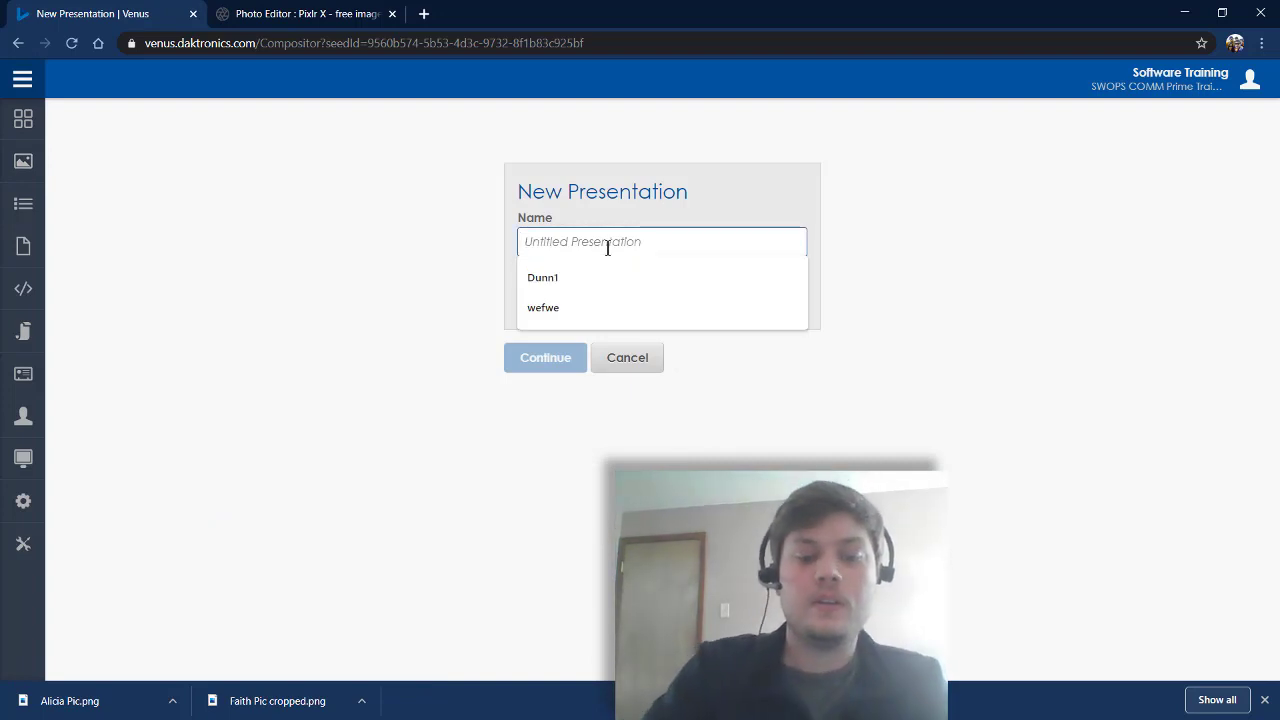
type("al")
key("BackSpace")
type("Alic")
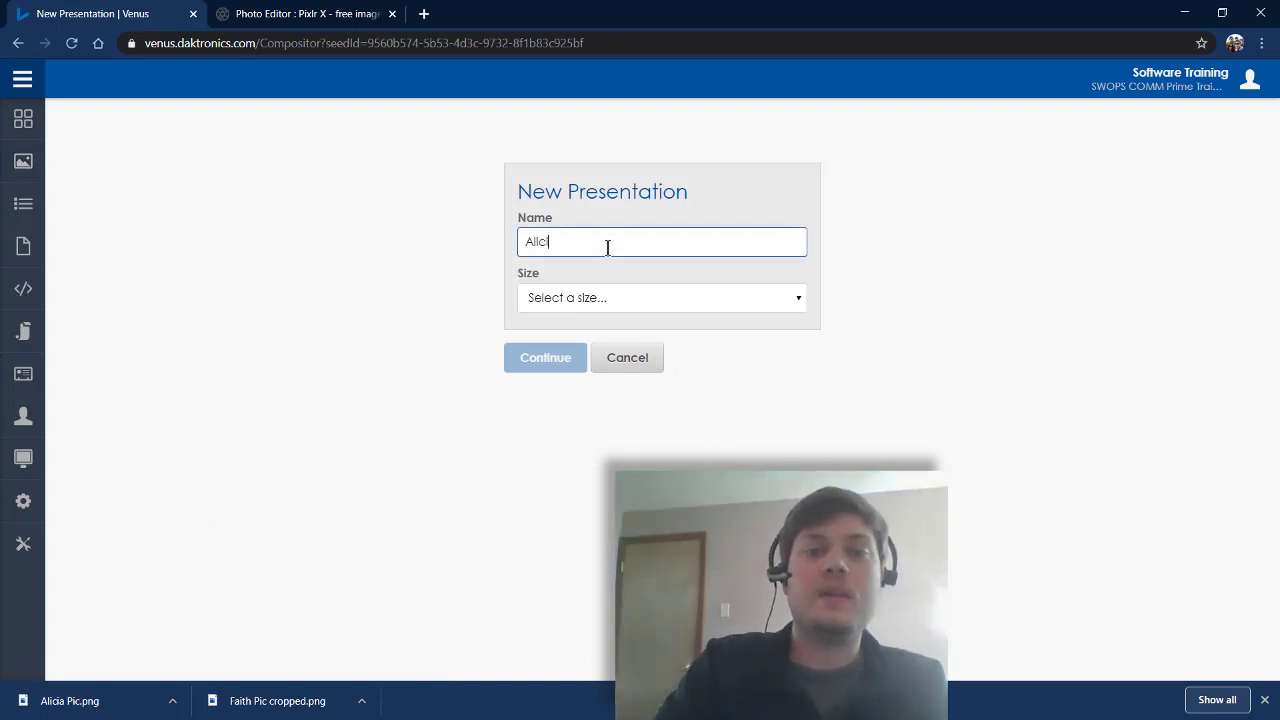
type("ia Ser")
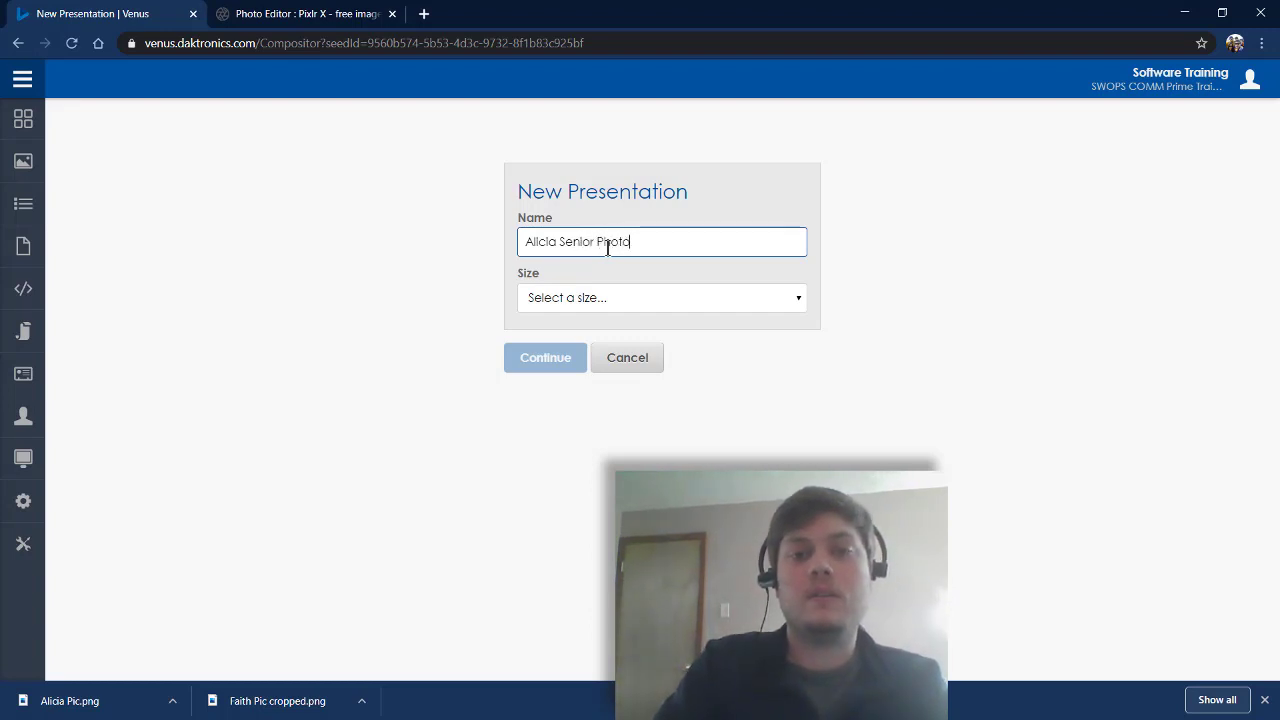
Choose the 250 x 140 size, narrow the portrait to the slide's left part, and save
left_click(601, 304)
left_click(583, 382)
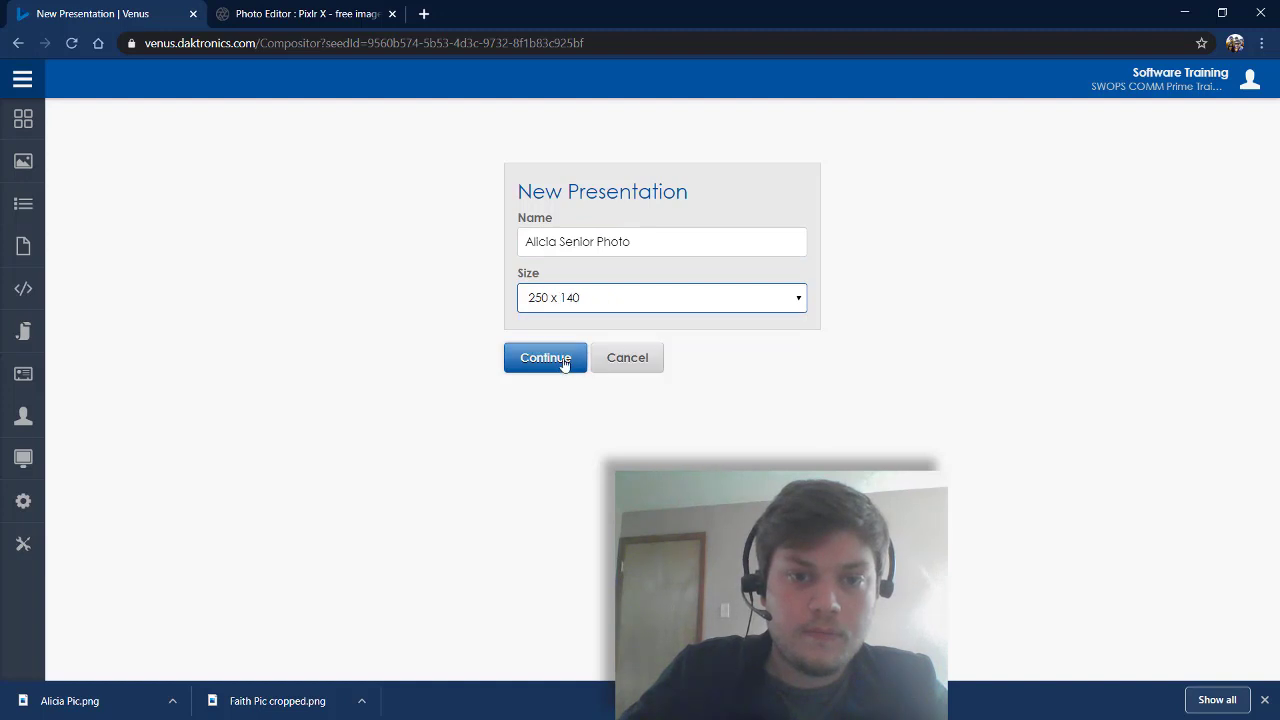
left_click(563, 360)
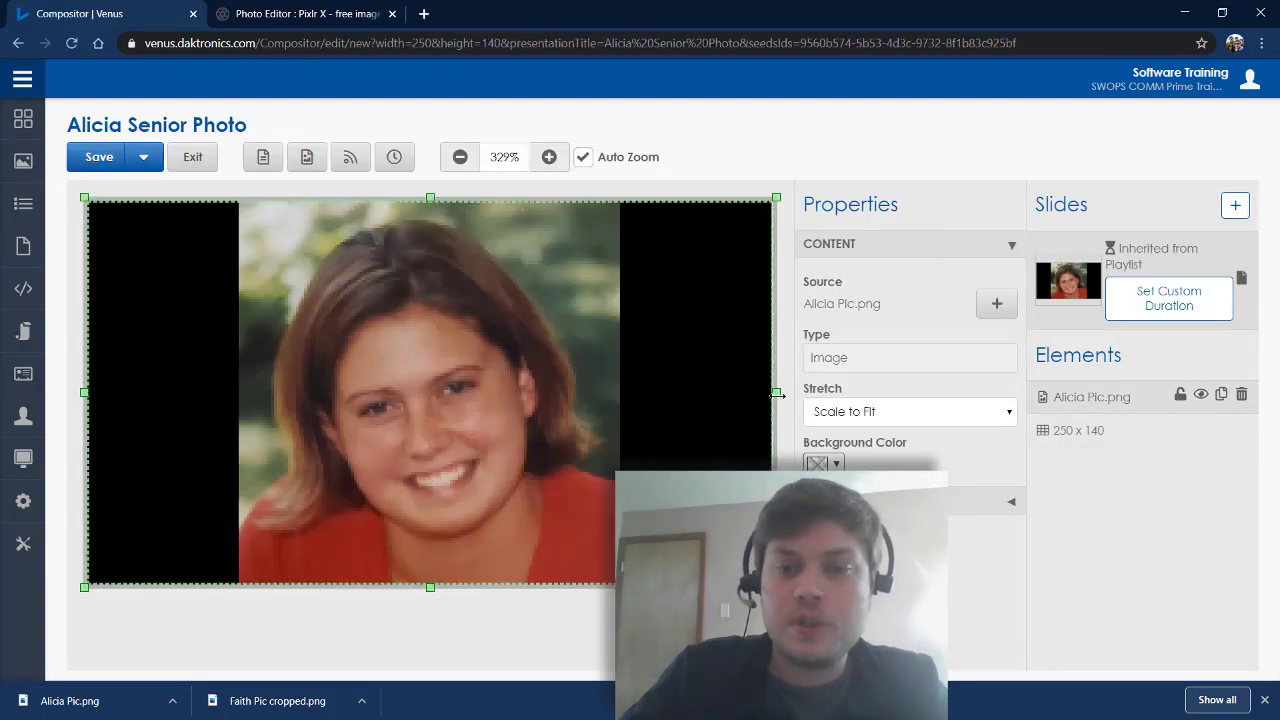
left_click_drag(777, 394, 476, 400)
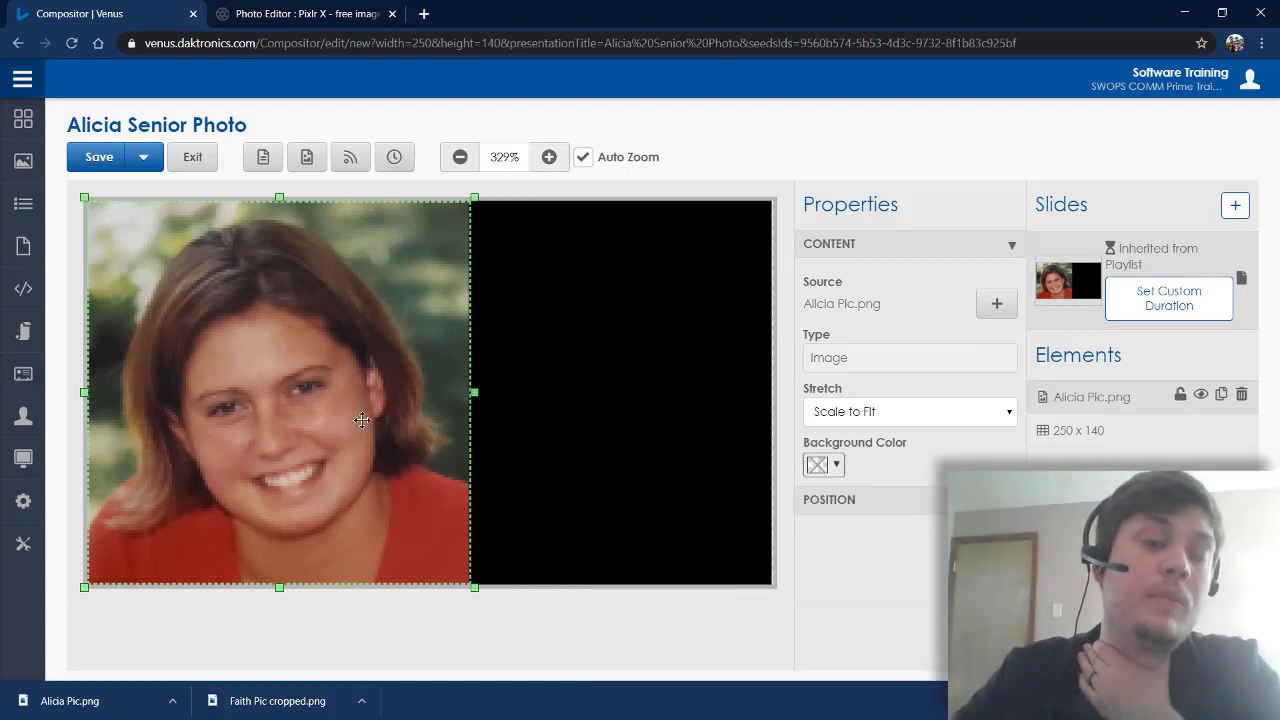
left_click(101, 166)
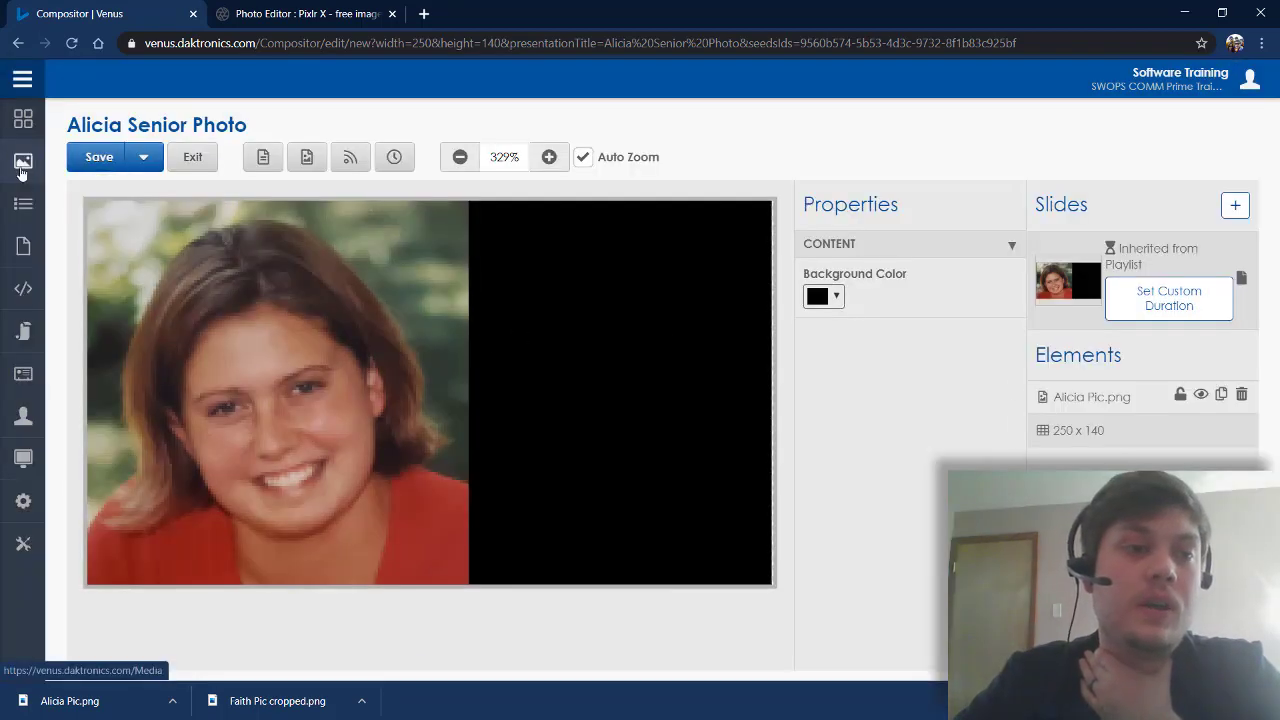
left_click(23, 164)
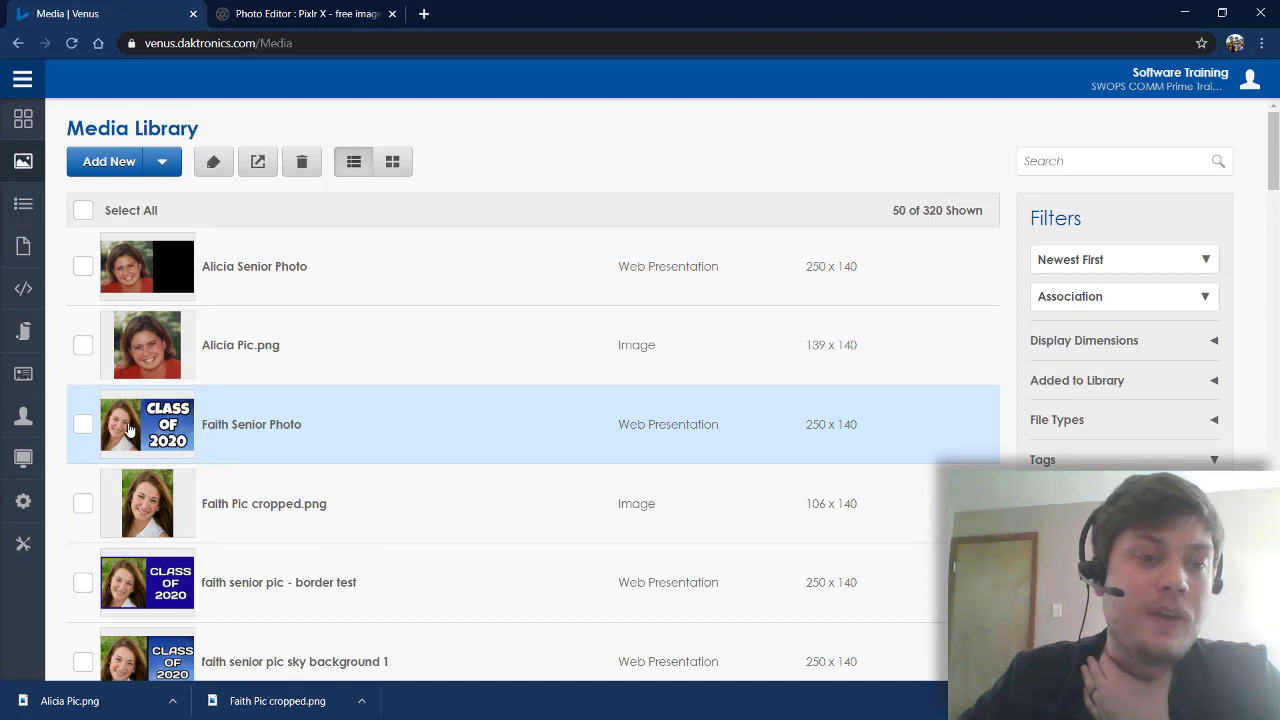
Open Faith Senior Photo for editing and Save As with 'Faith' replaced by 'Alicia' in the name
left_click(758, 420)
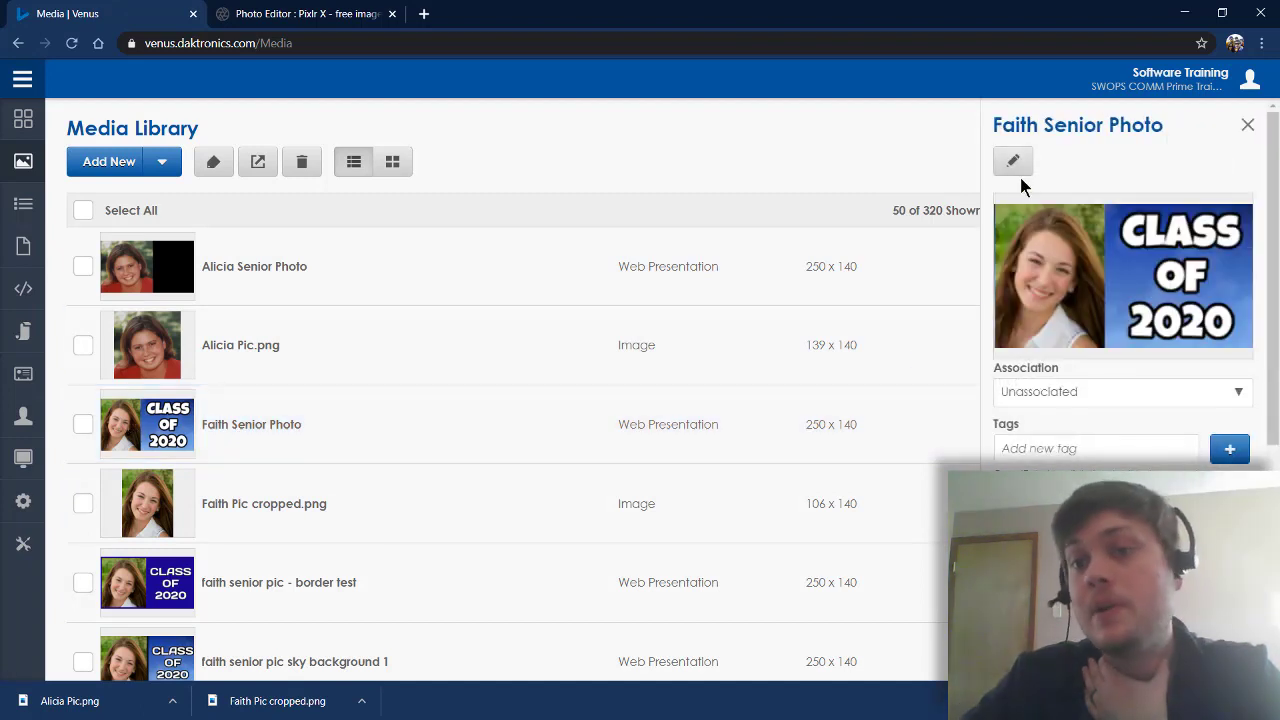
left_click(1015, 164)
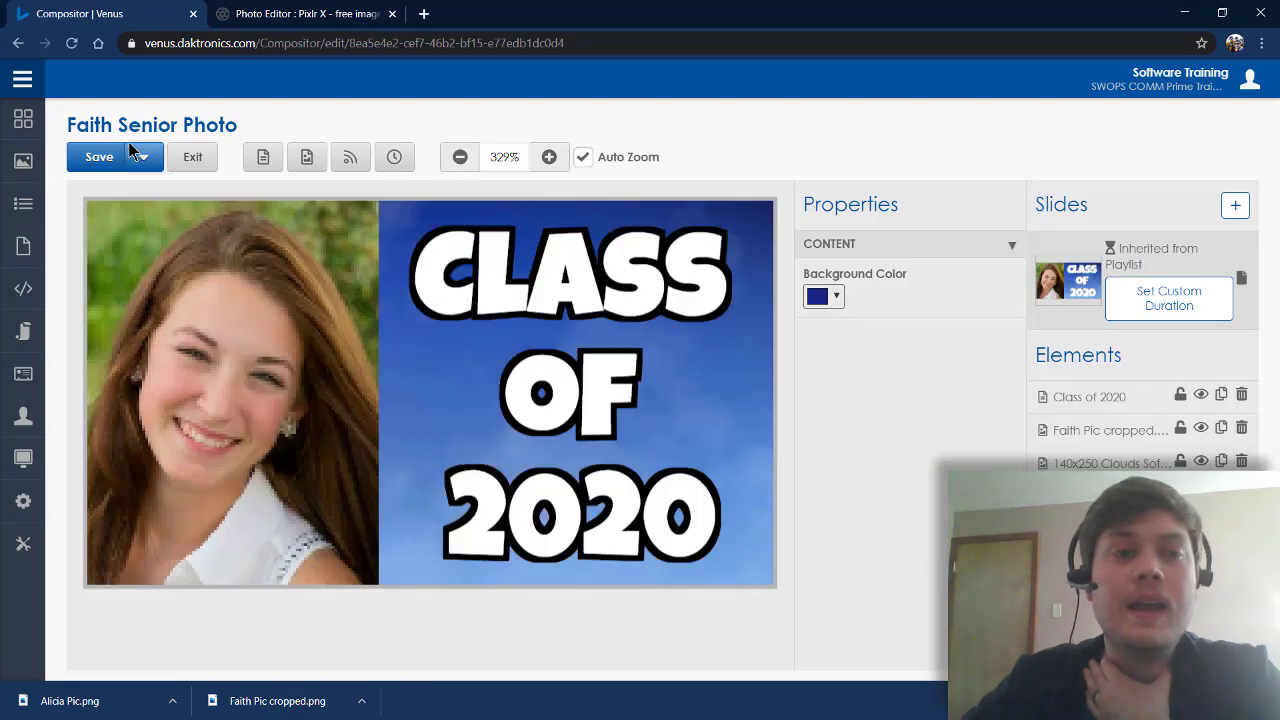
left_click(144, 162)
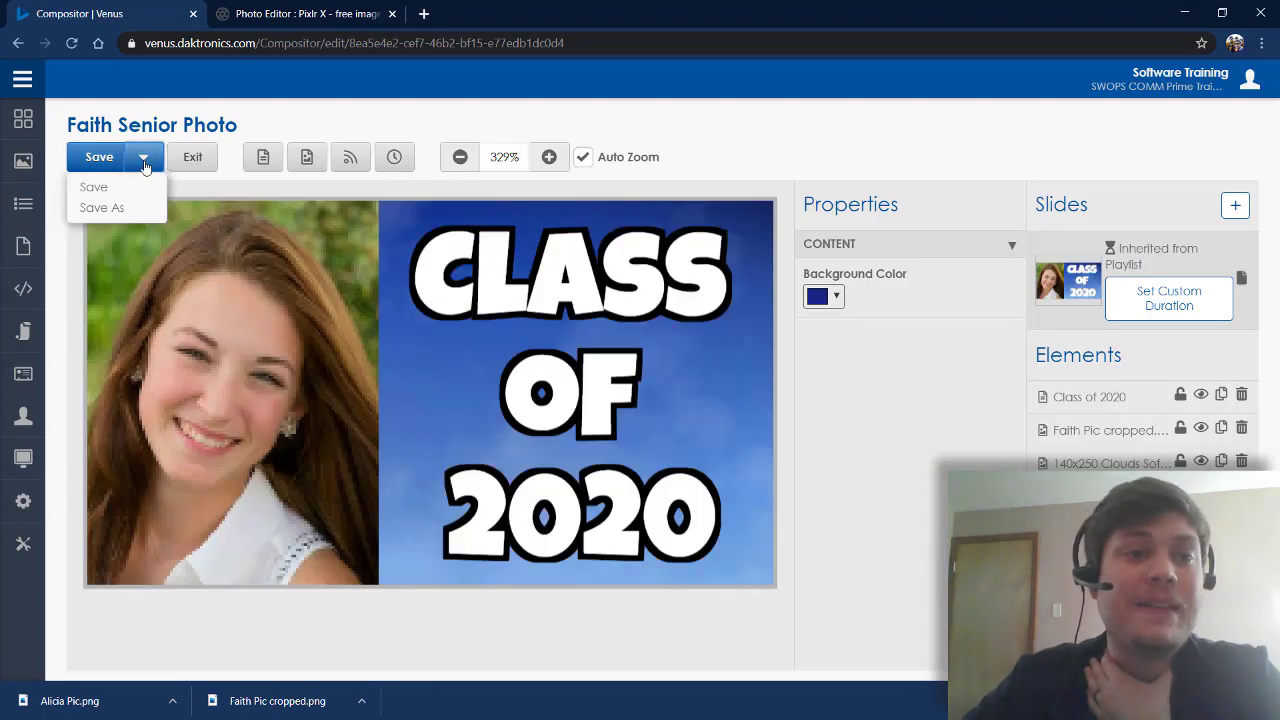
left_click(102, 208)
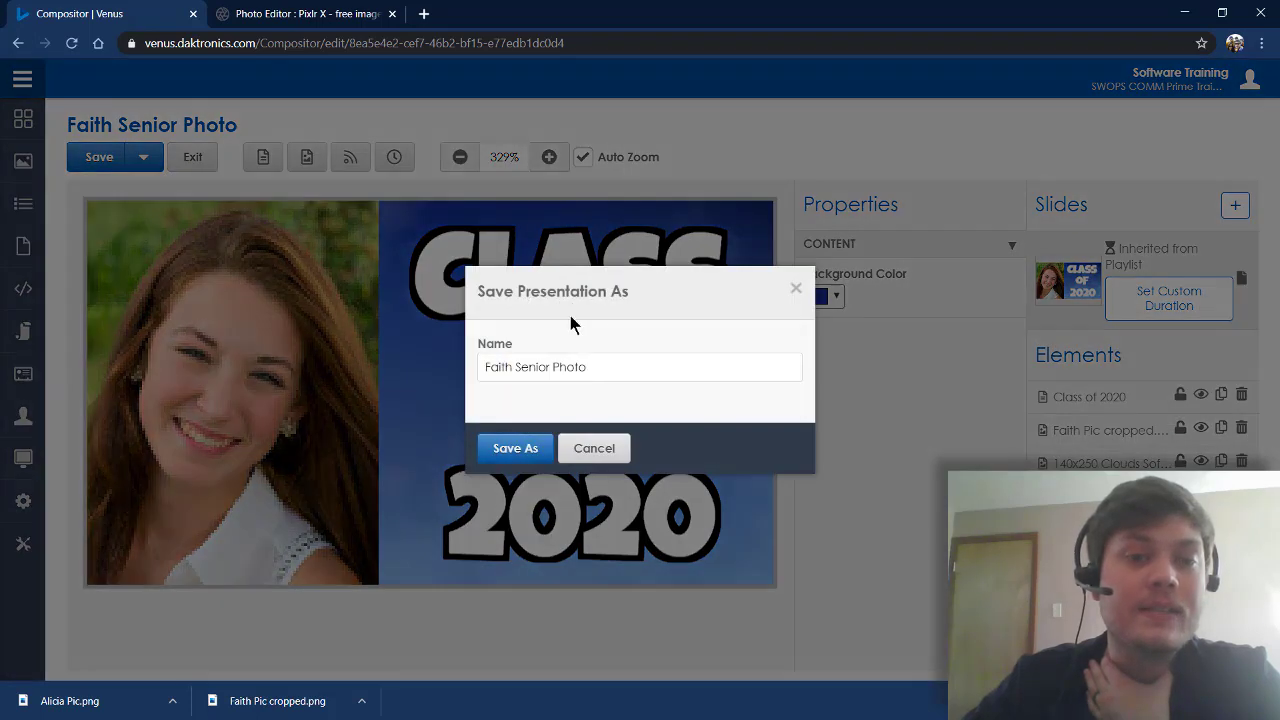
double_click(481, 366)
type("Al")
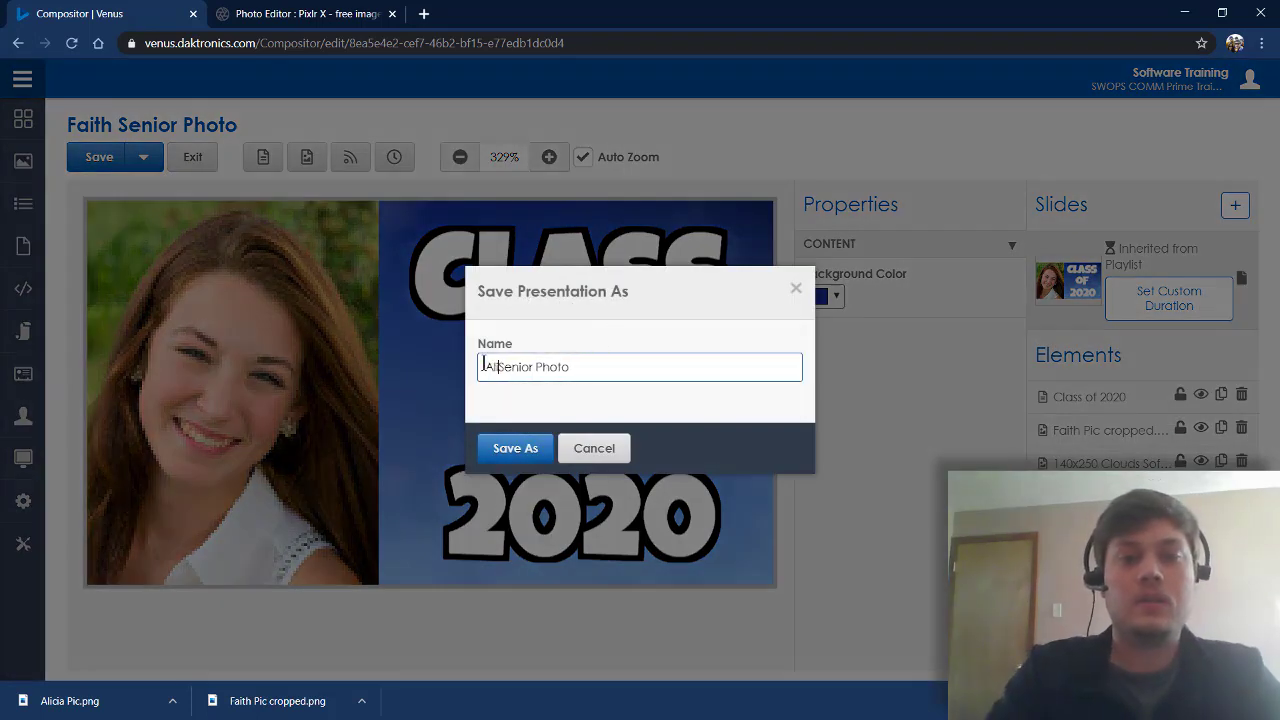
type("icia")
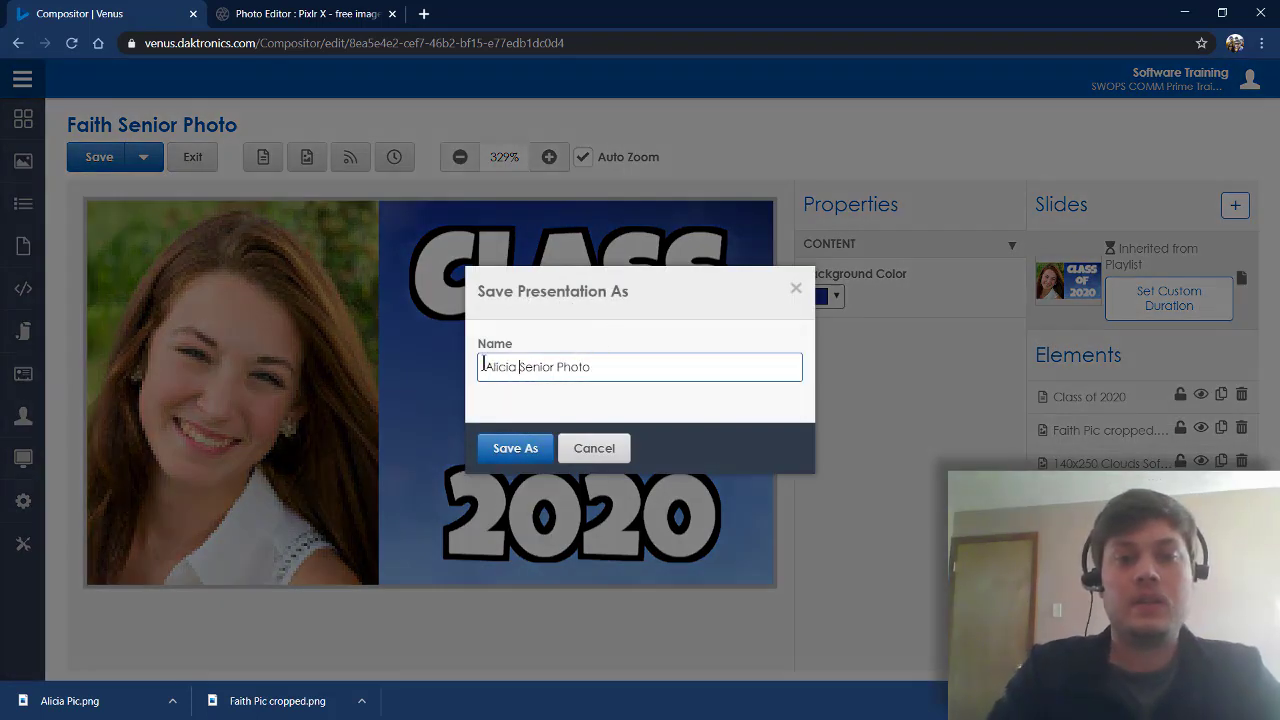
left_click(515, 450)
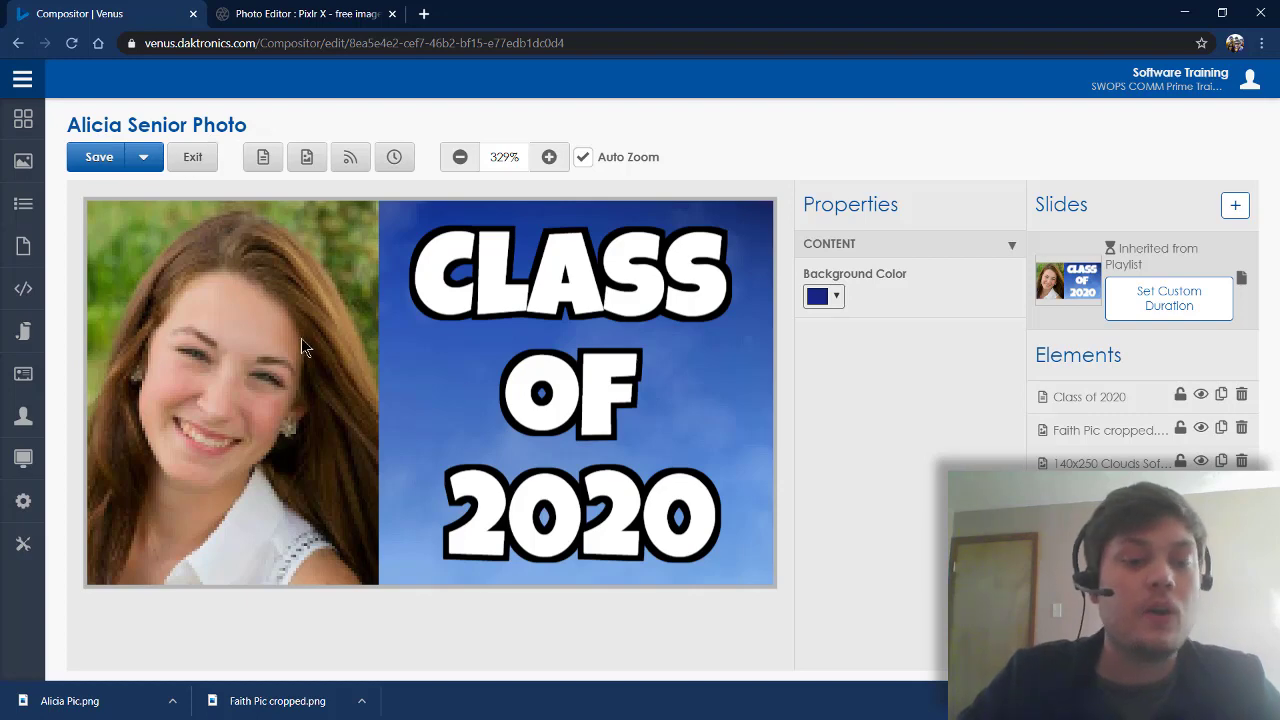
Replace Faith's portrait with a new image element sourced from Alicia Pic.png, fitted to the slide's left edge
left_click(226, 372)
key("Delete")
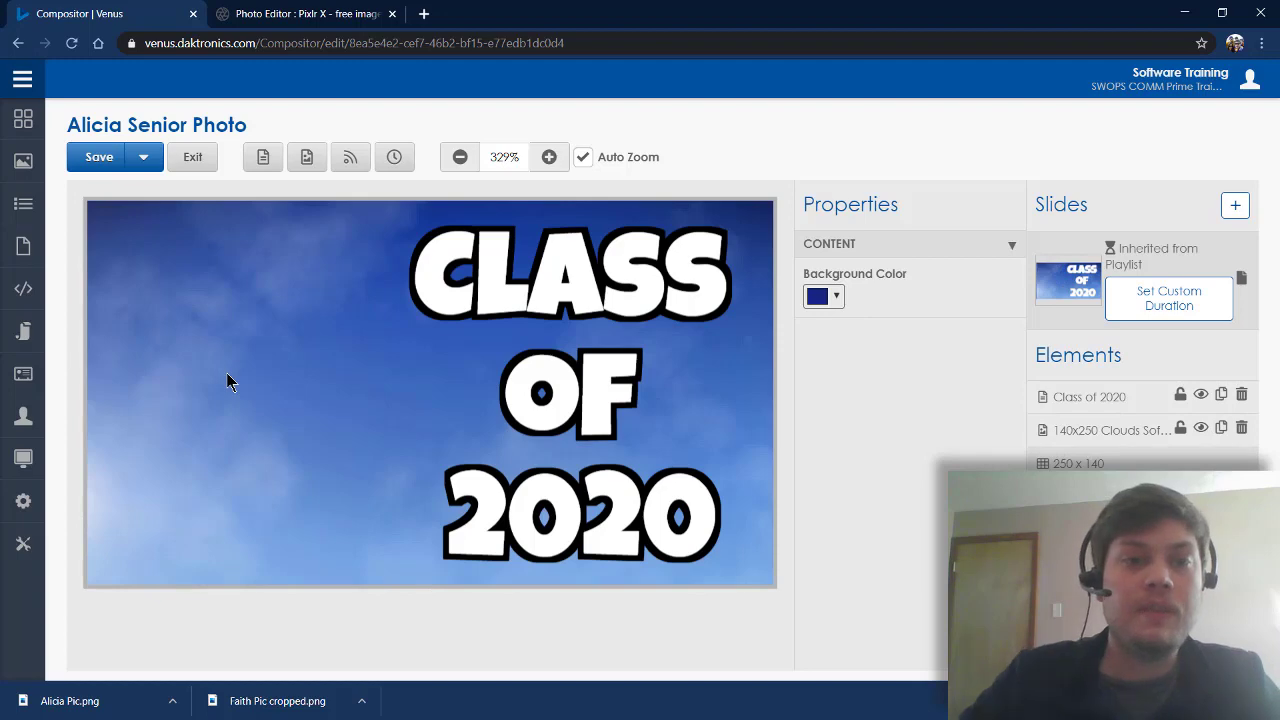
left_click(307, 157)
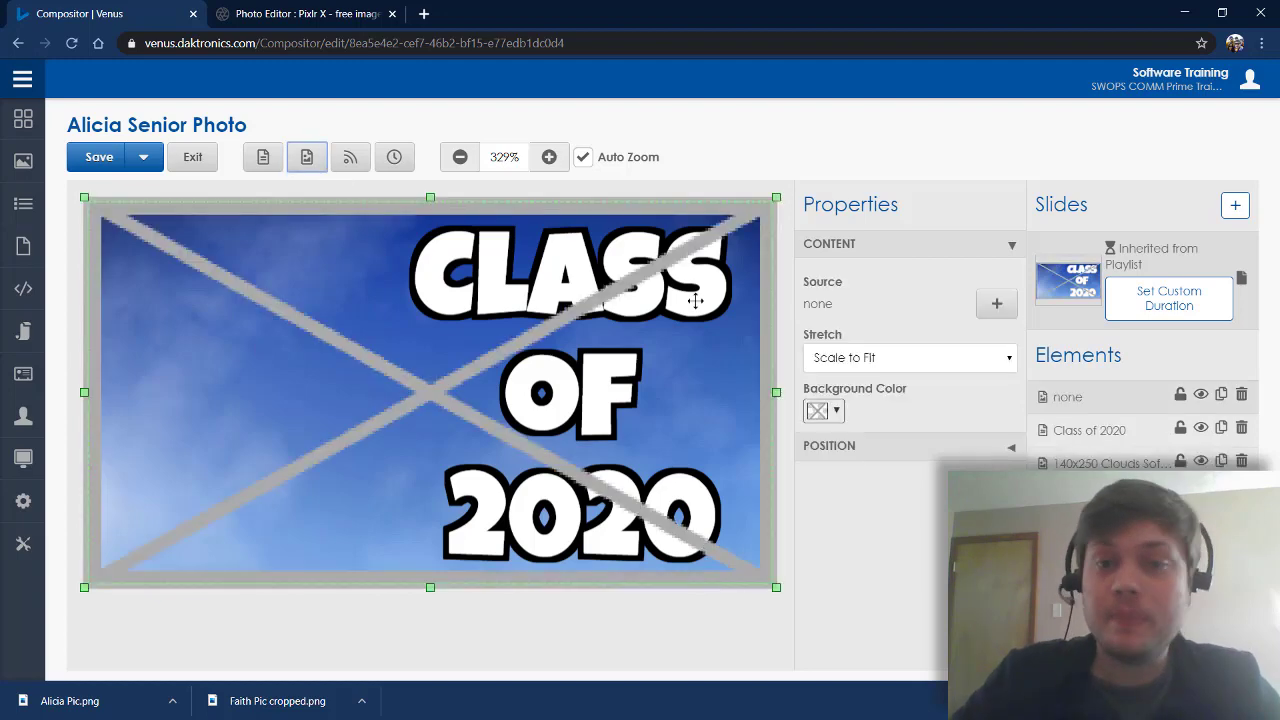
left_click(996, 303)
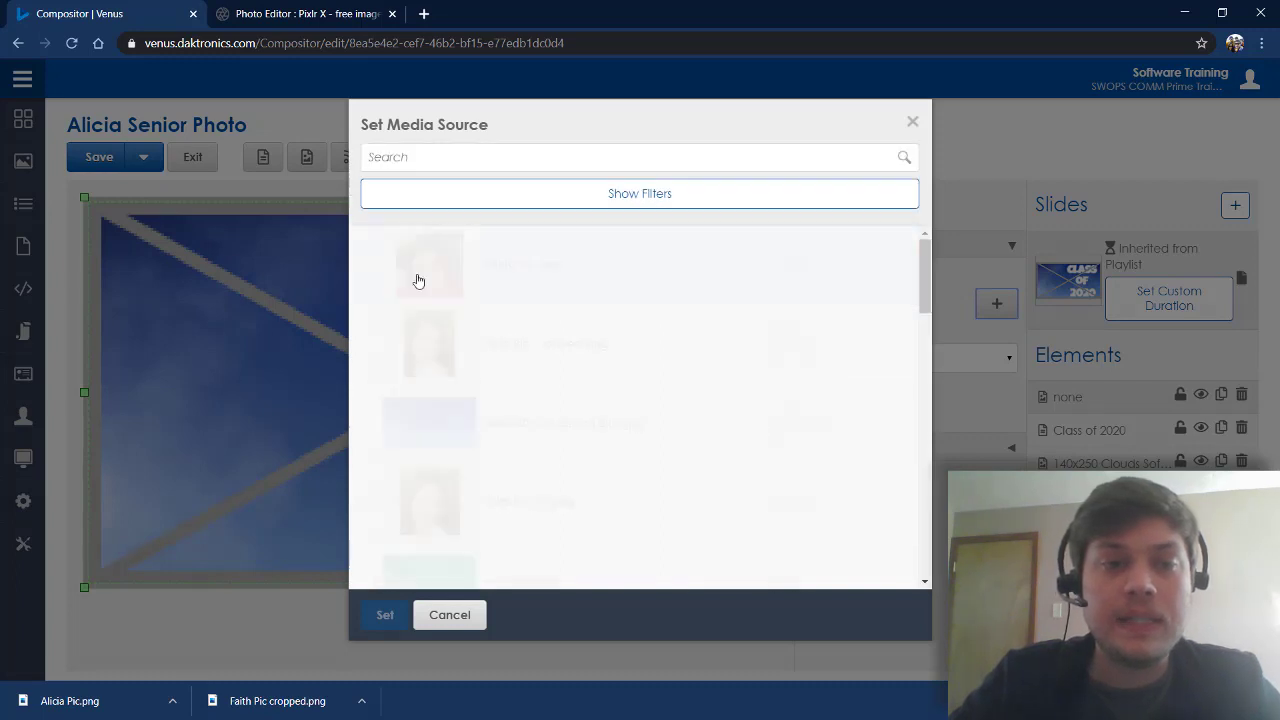
left_click(381, 265)
left_click(383, 615)
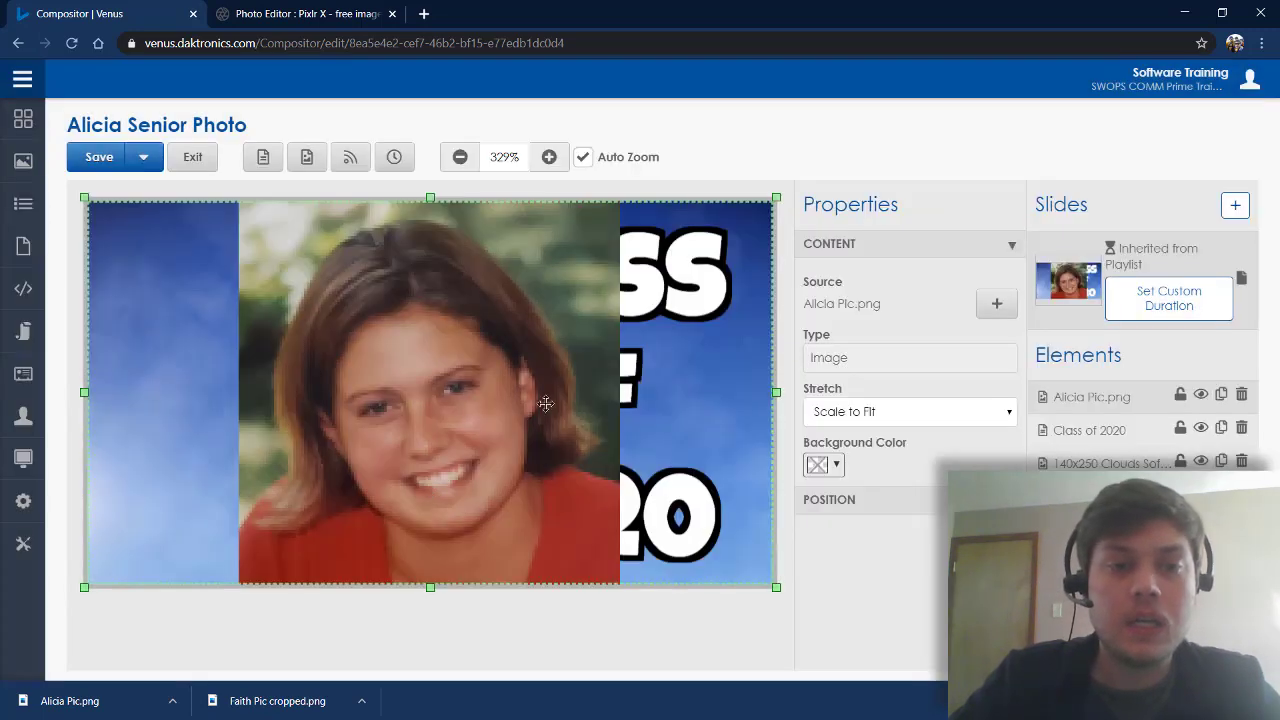
left_click_drag(777, 393, 472, 408)
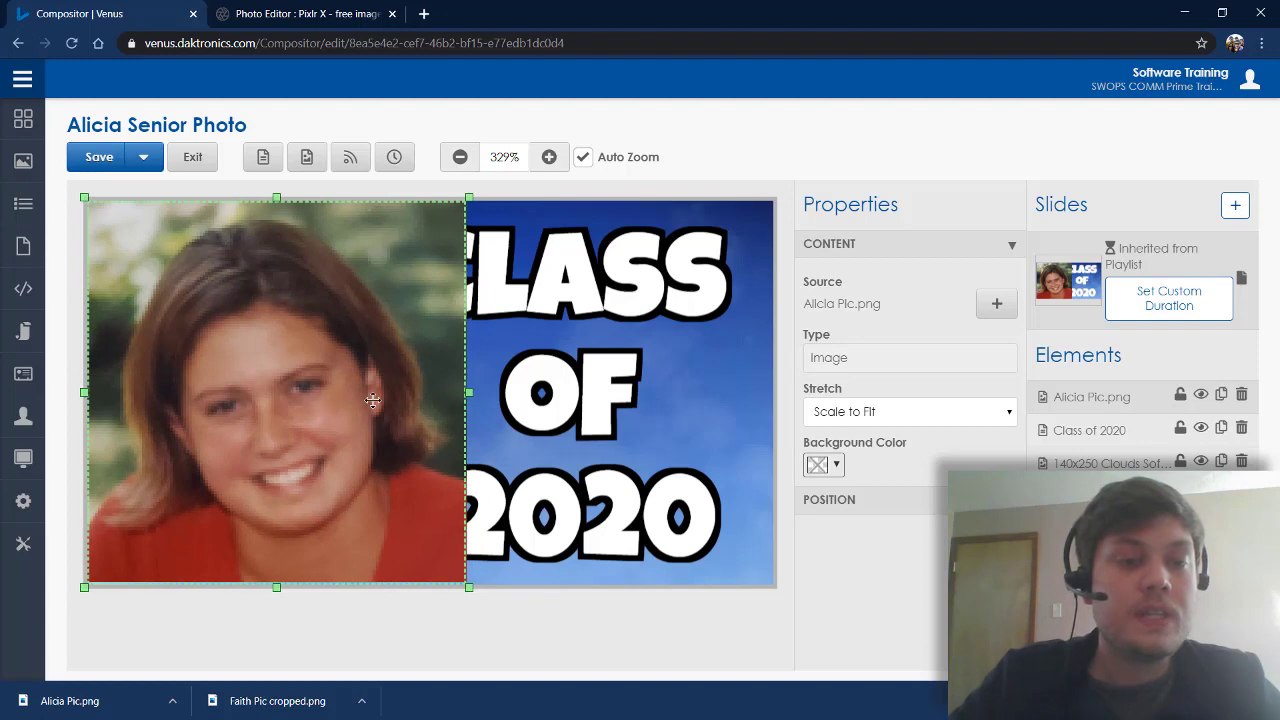
mouse_move(371, 399)
left_mouse_down()
mouse_move(284, 403)
mouse_move(360, 398)
left_mouse_up()
Reduce the Class of 2020 title's font size, shift it right, and stretch the photo slightly taller
left_click(525, 418)
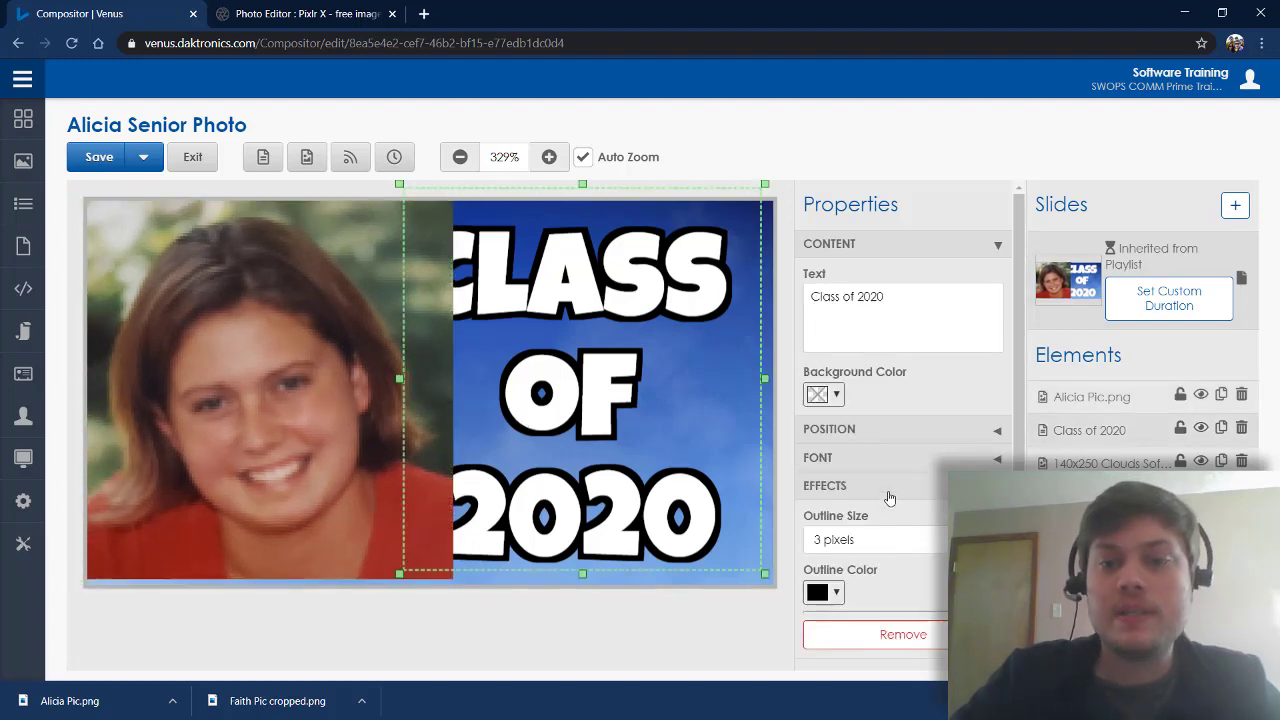
left_click(863, 459)
left_click(921, 587)
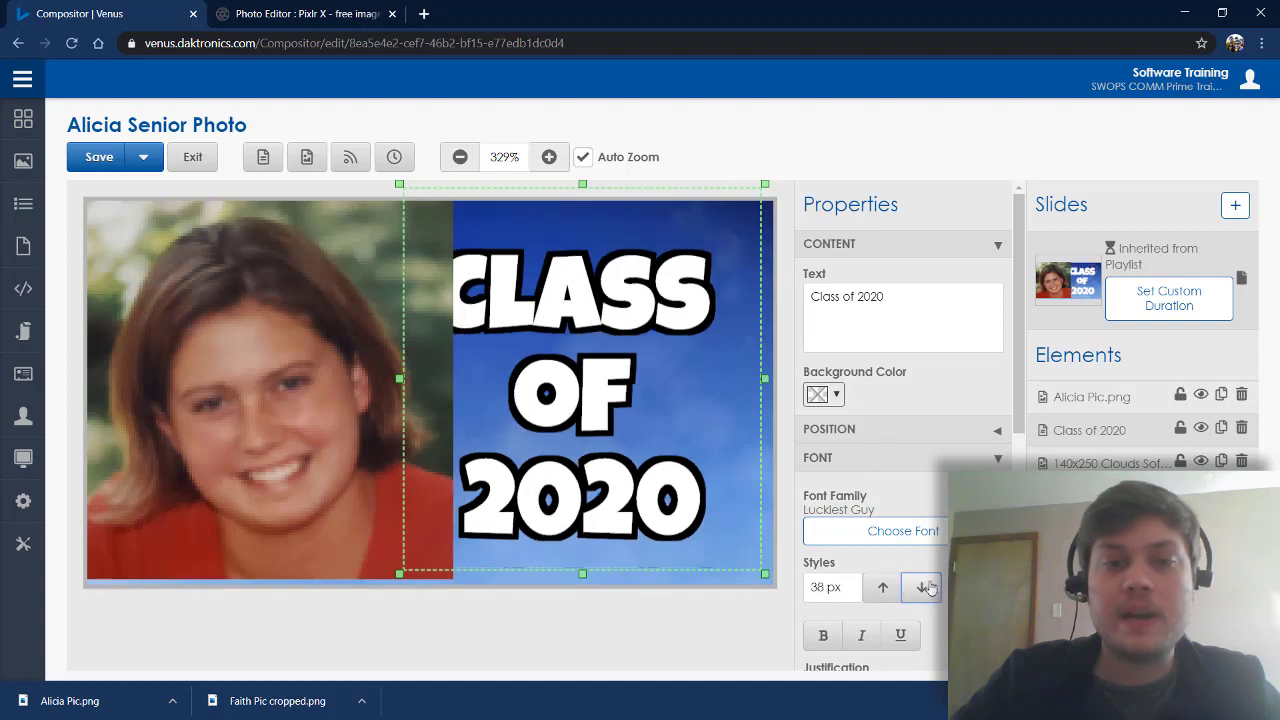
left_click_drag(550, 414, 569, 437)
left_click(273, 354)
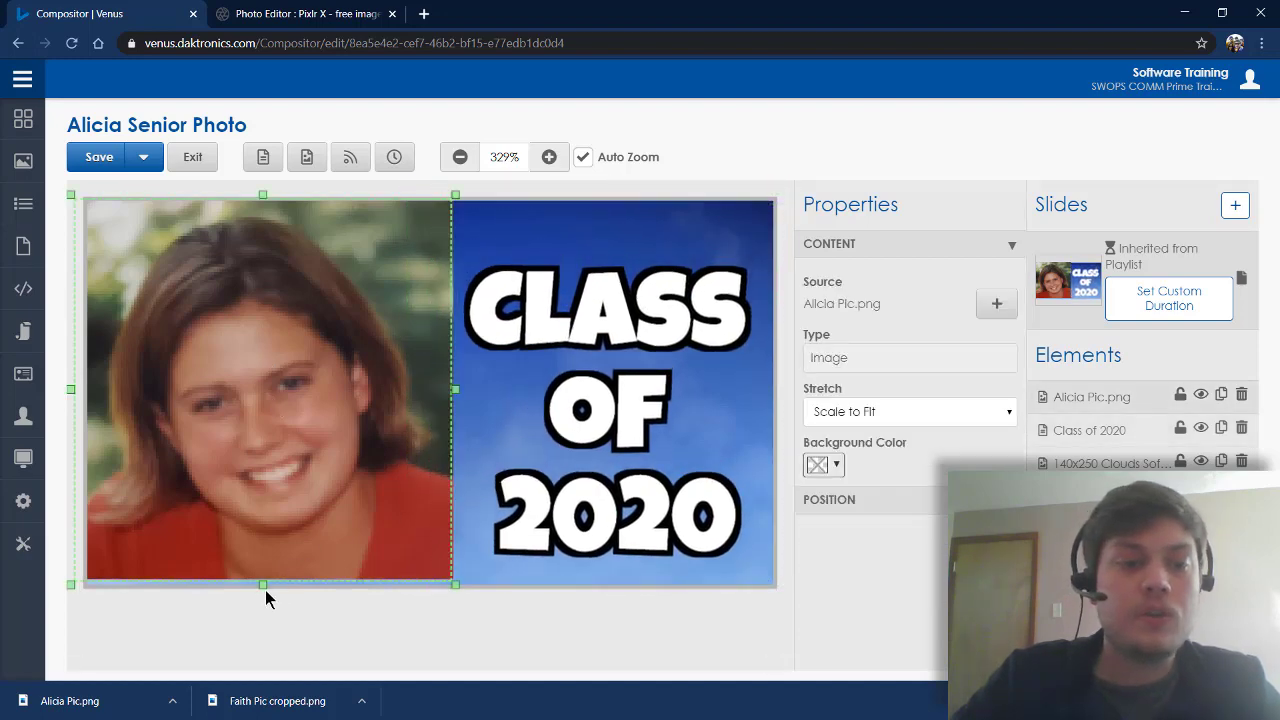
left_click_drag(264, 586, 264, 592)
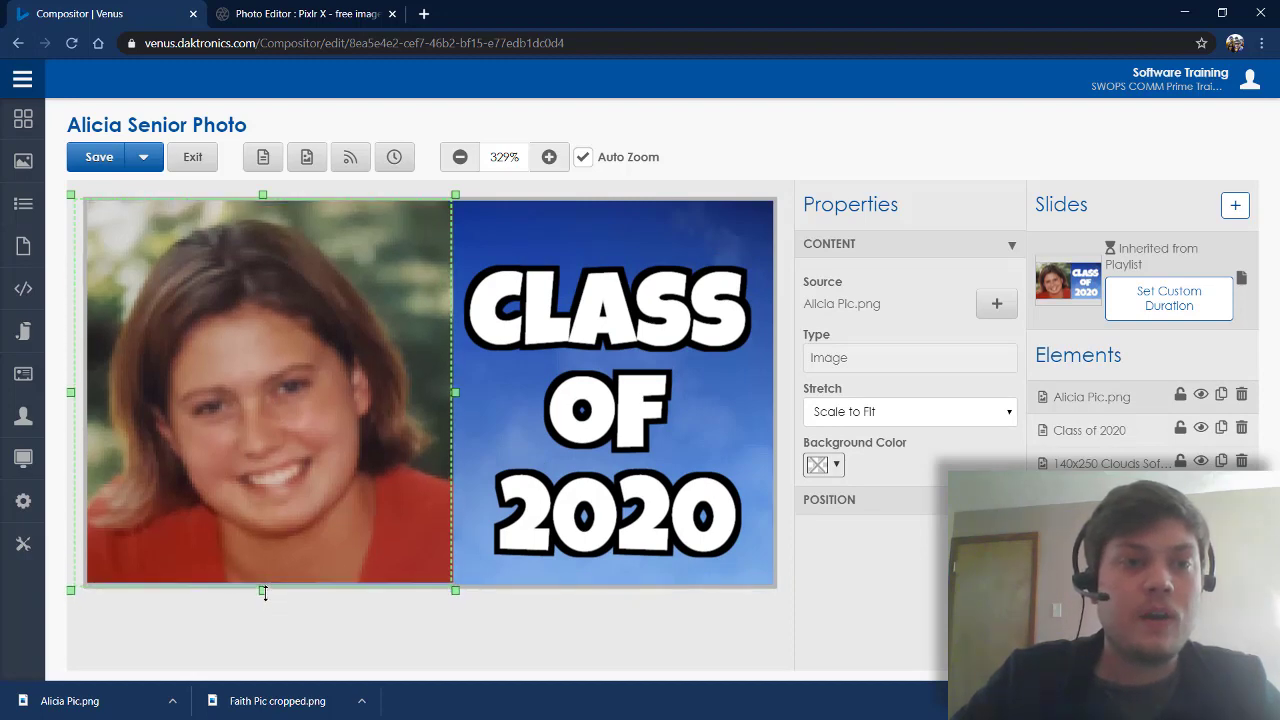
Zoom out on the slide and extend the title's text box upward to check the layout
left_click(552, 347)
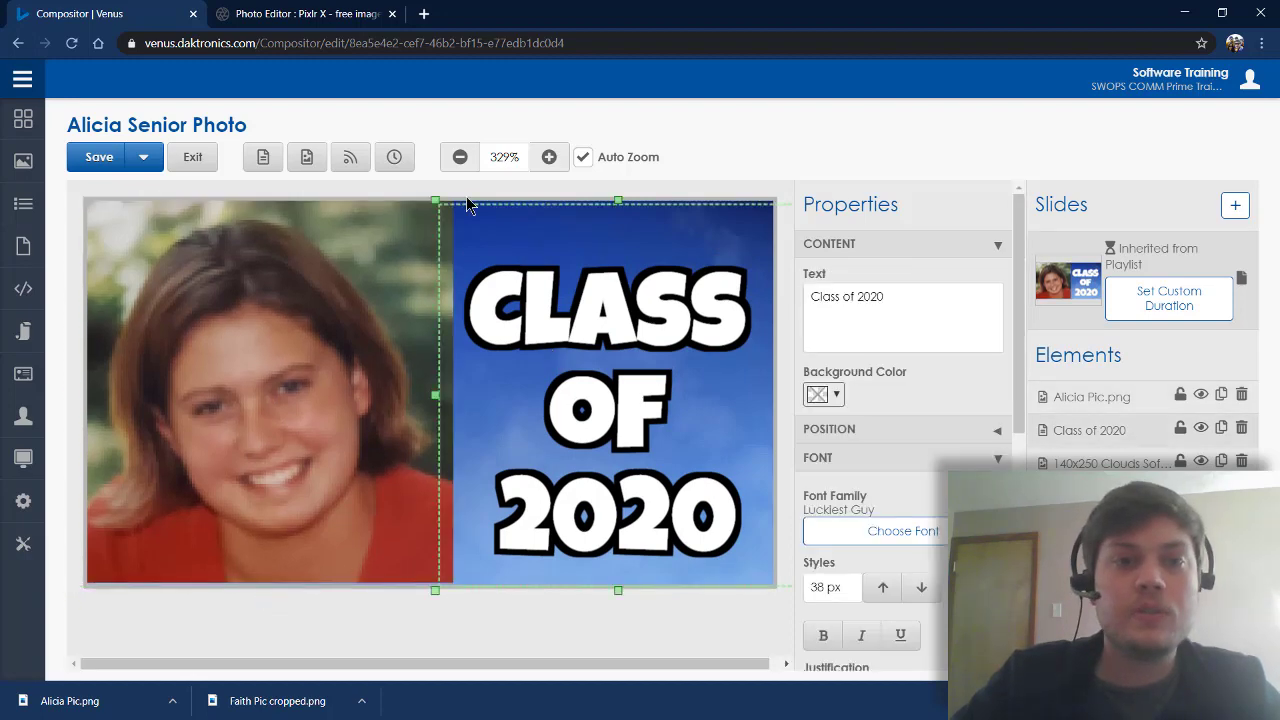
left_click(460, 157)
left_click(460, 157)
left_click(460, 157)
left_click(460, 157)
left_click(460, 157)
left_click(460, 157)
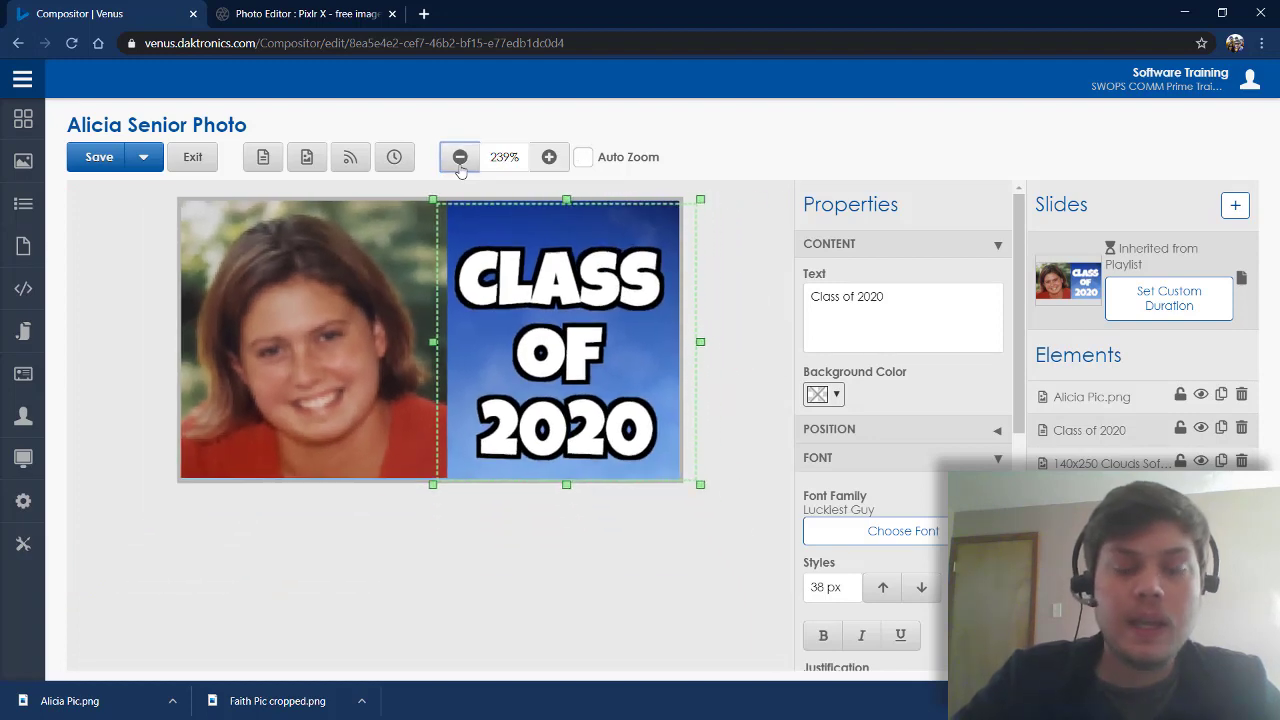
left_click(460, 157)
left_click(460, 157)
left_click(570, 332)
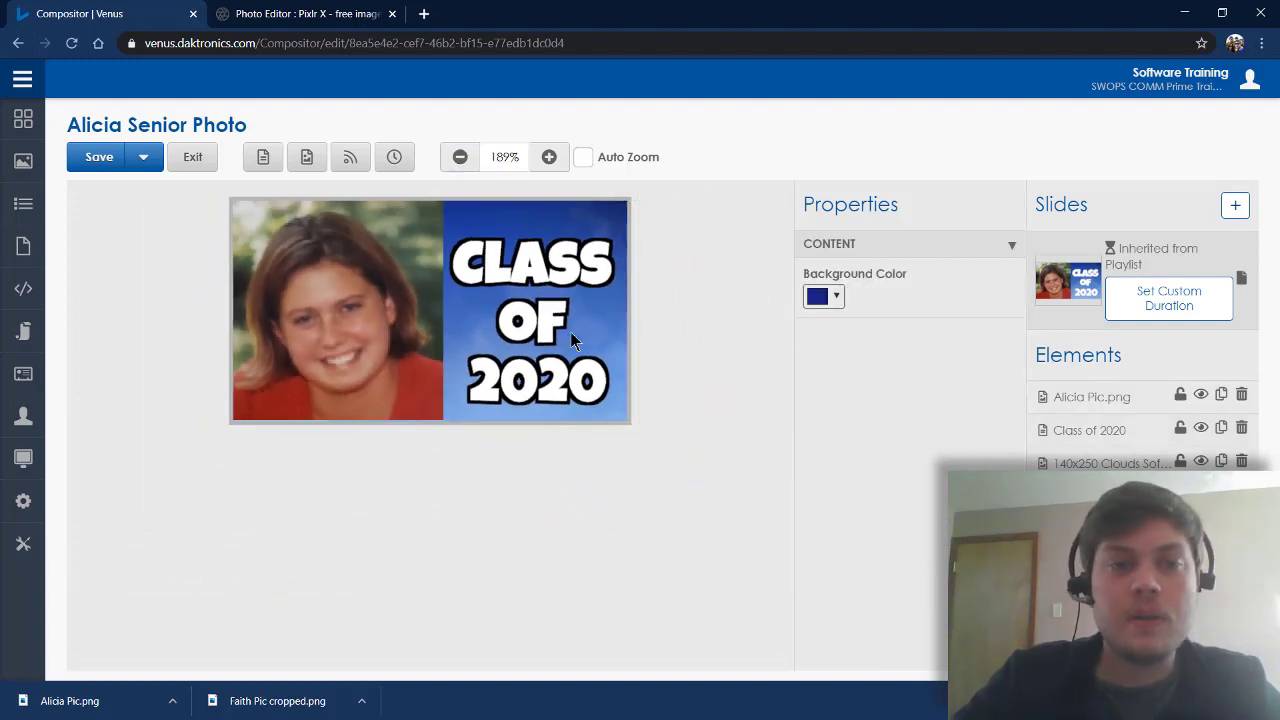
left_click(460, 157)
left_click(460, 157)
left_click(460, 157)
left_click(460, 157)
left_click(460, 157)
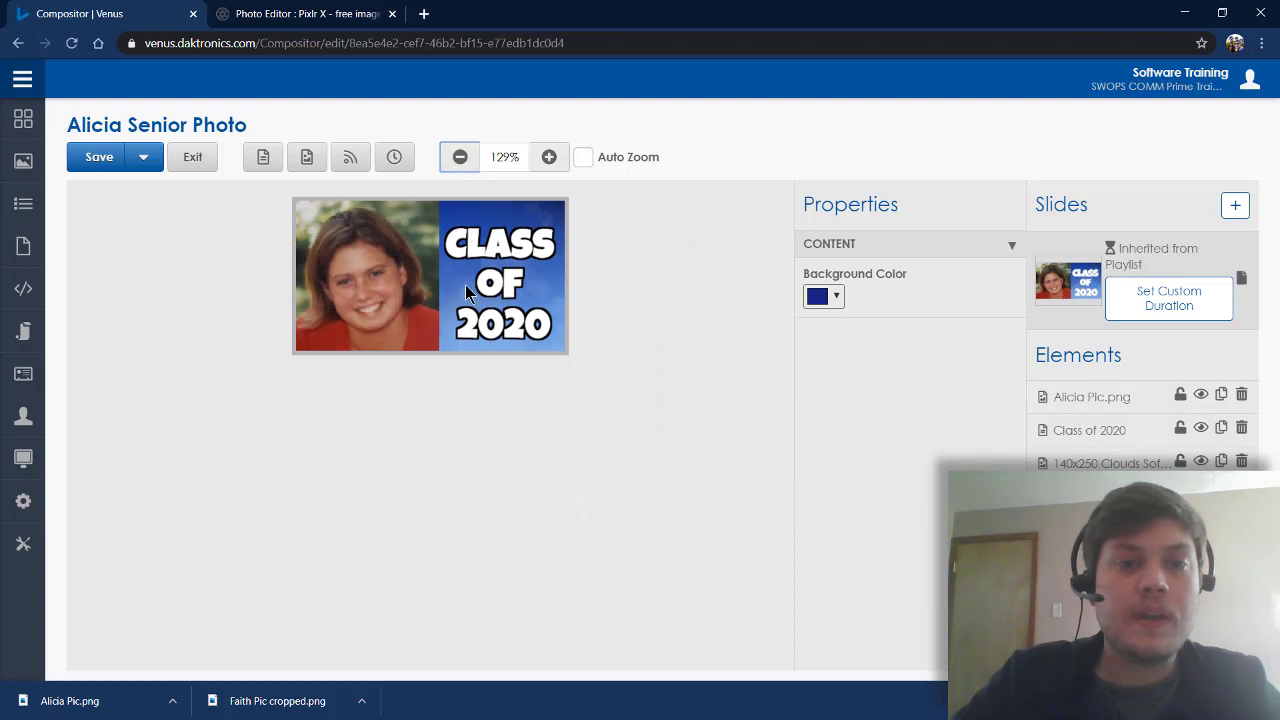
left_click(482, 241)
left_click_drag(504, 201, 504, 188)
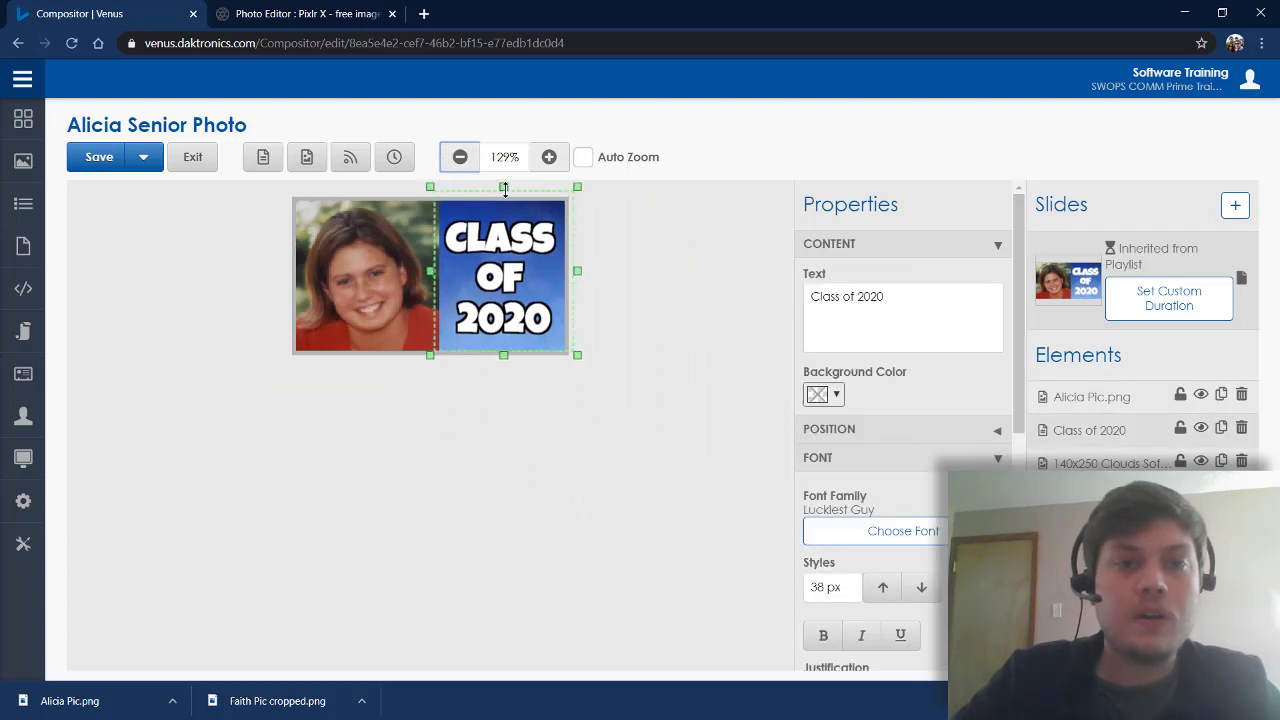
left_click(1063, 464)
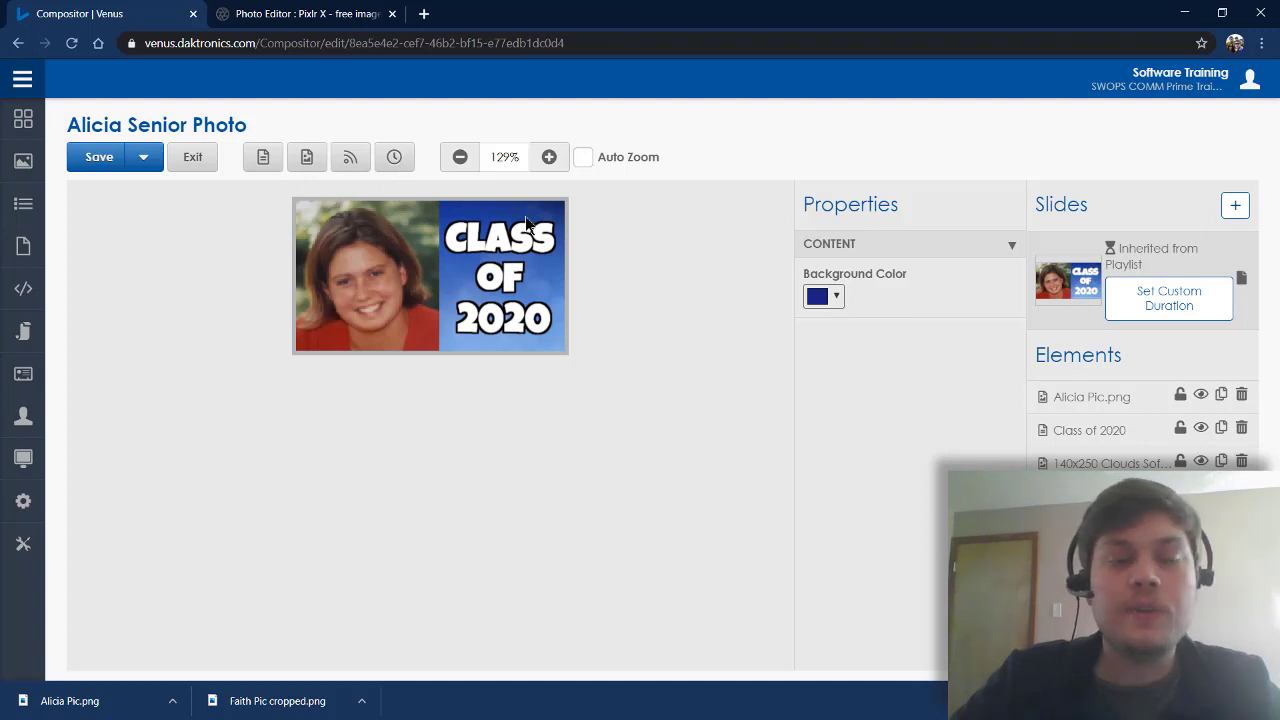
Add an empty text box and narrow it into a thin strip between the photo and title
left_click(548, 157)
left_click(548, 157)
left_click(548, 157)
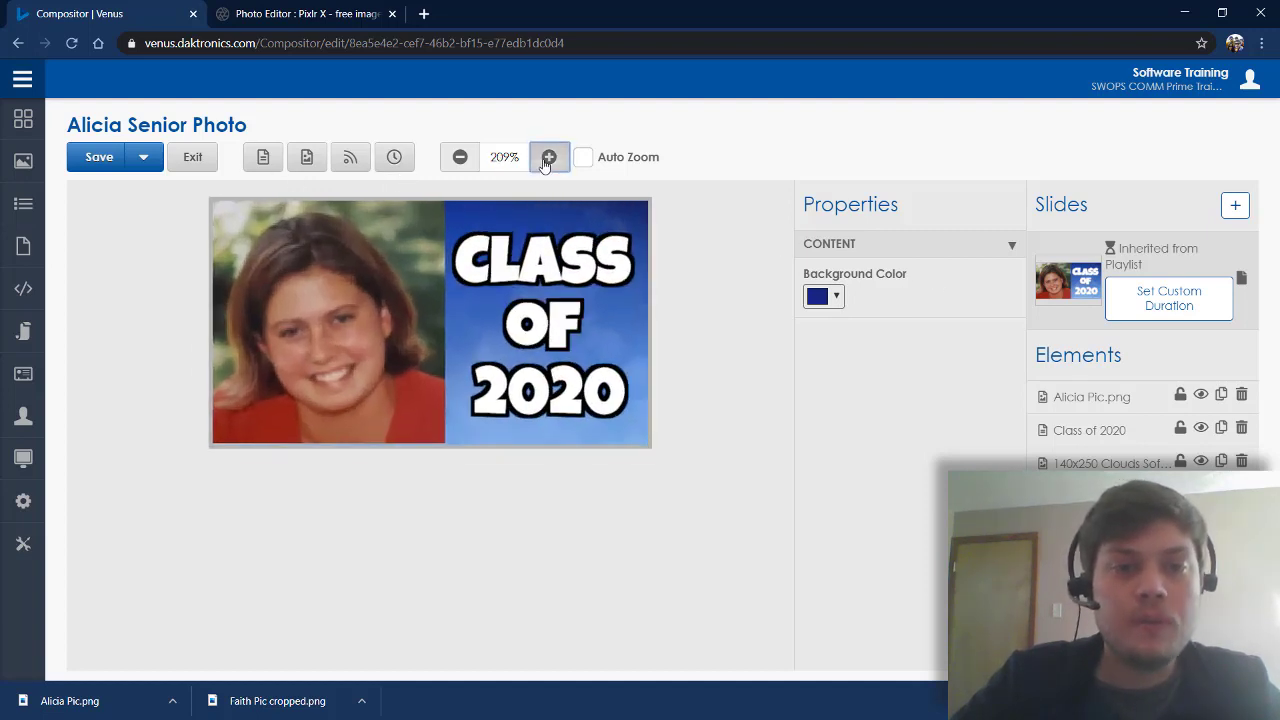
left_click(548, 157)
left_click(548, 157)
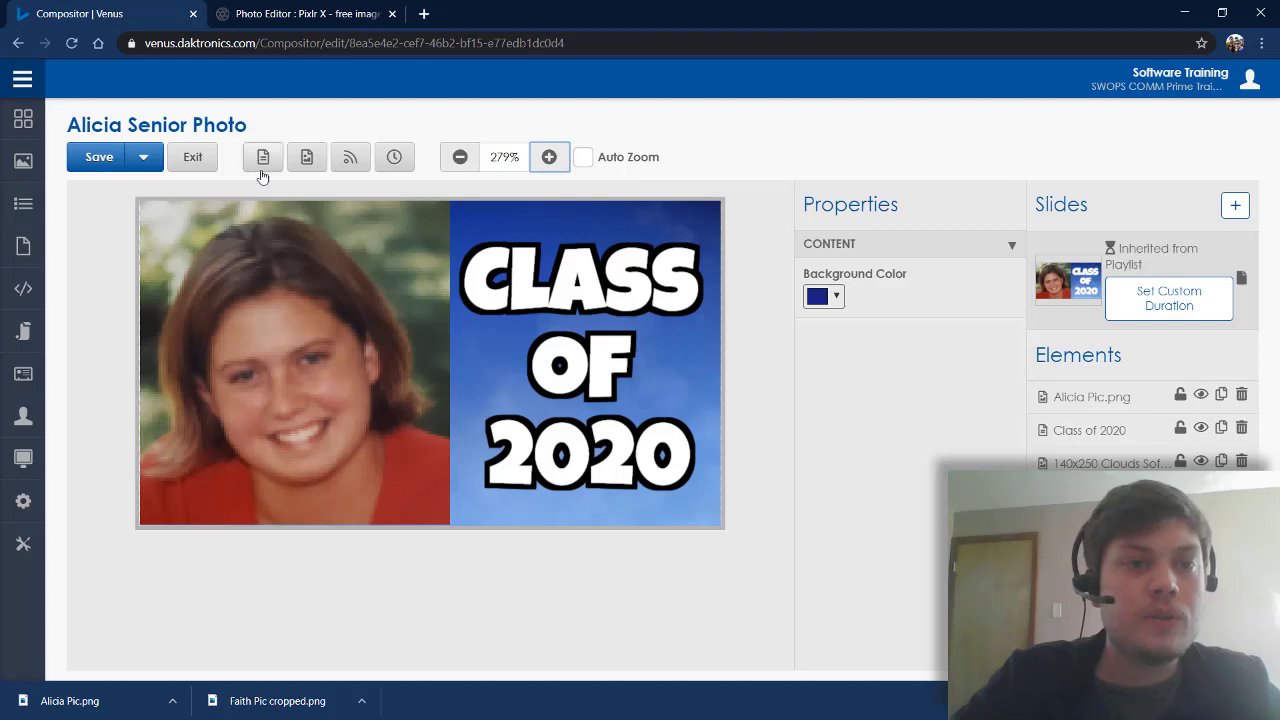
left_click(262, 160)
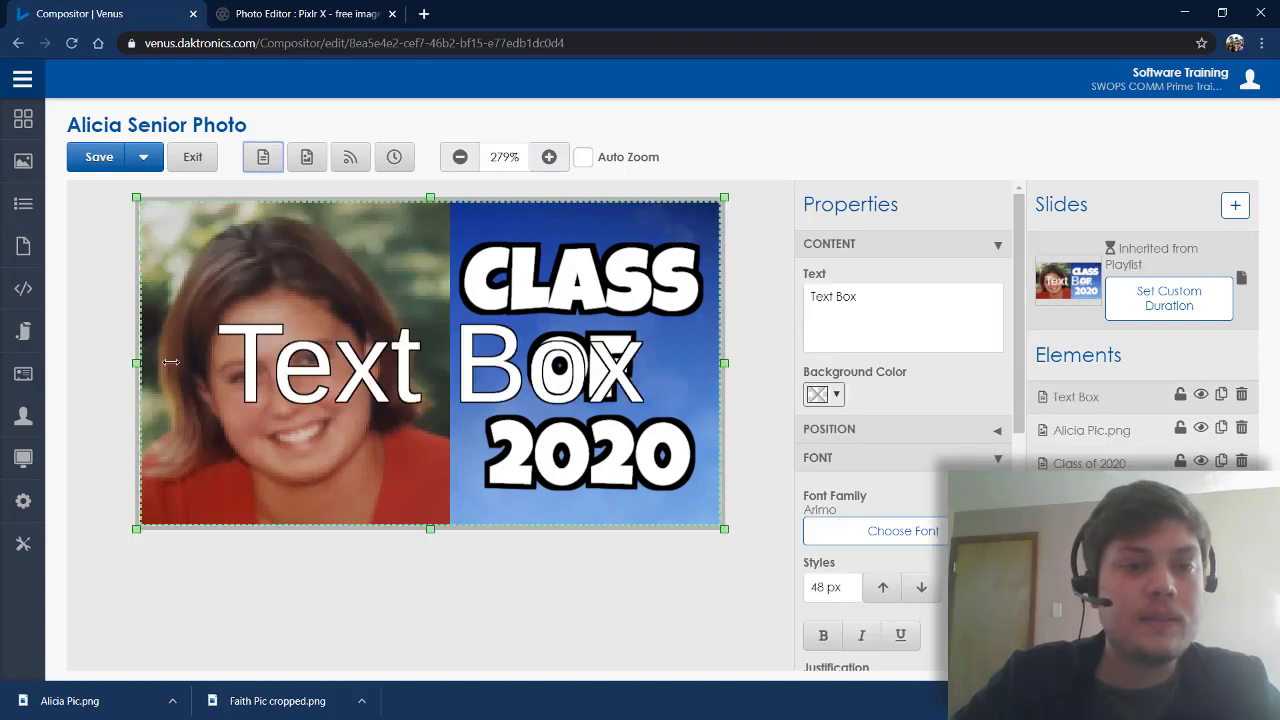
left_click_drag(171, 362, 399, 362)
double_click(612, 370)
key("BackSpace")
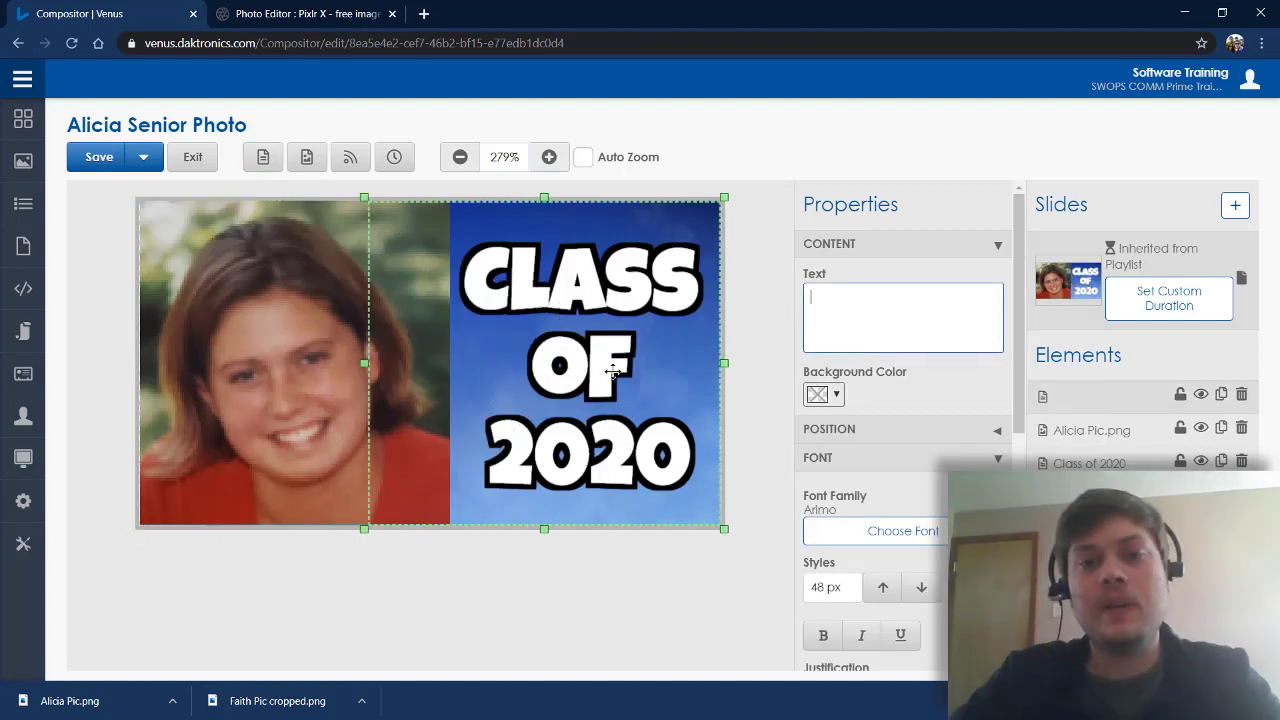
left_click_drag(723, 366, 449, 346)
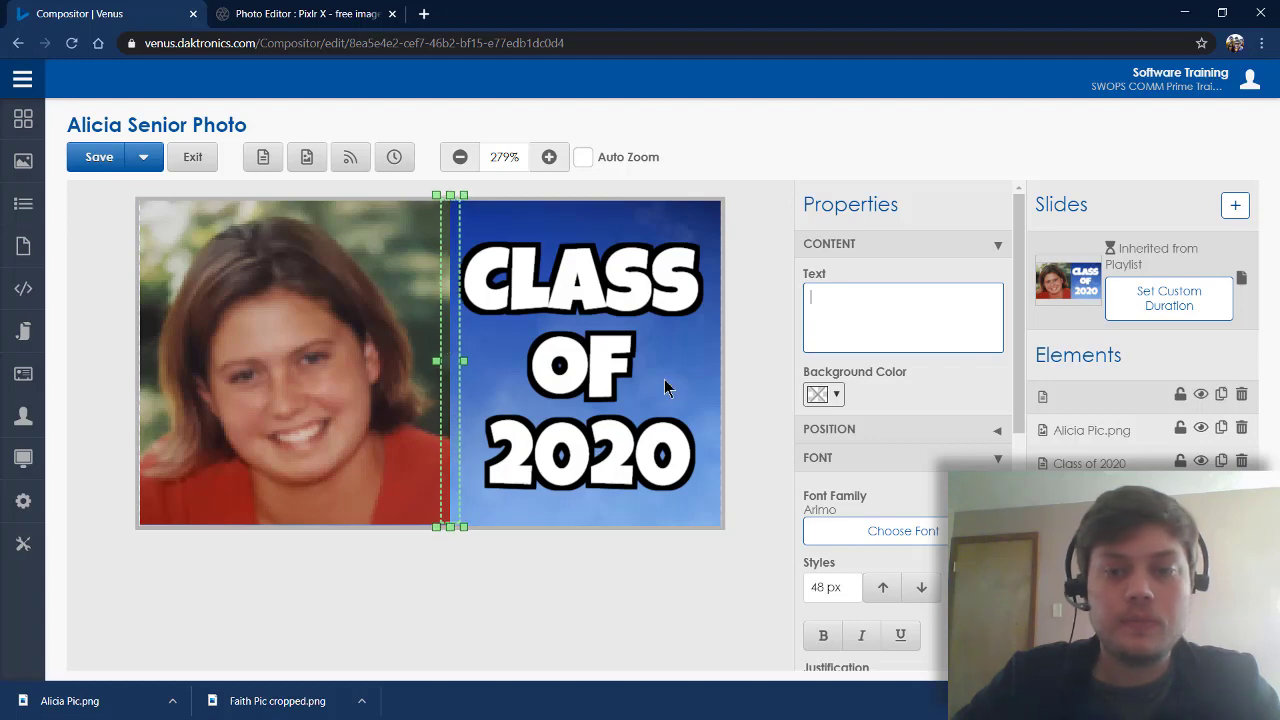
Set the strip's Background Color to black and trim it slightly narrower
left_click(864, 246)
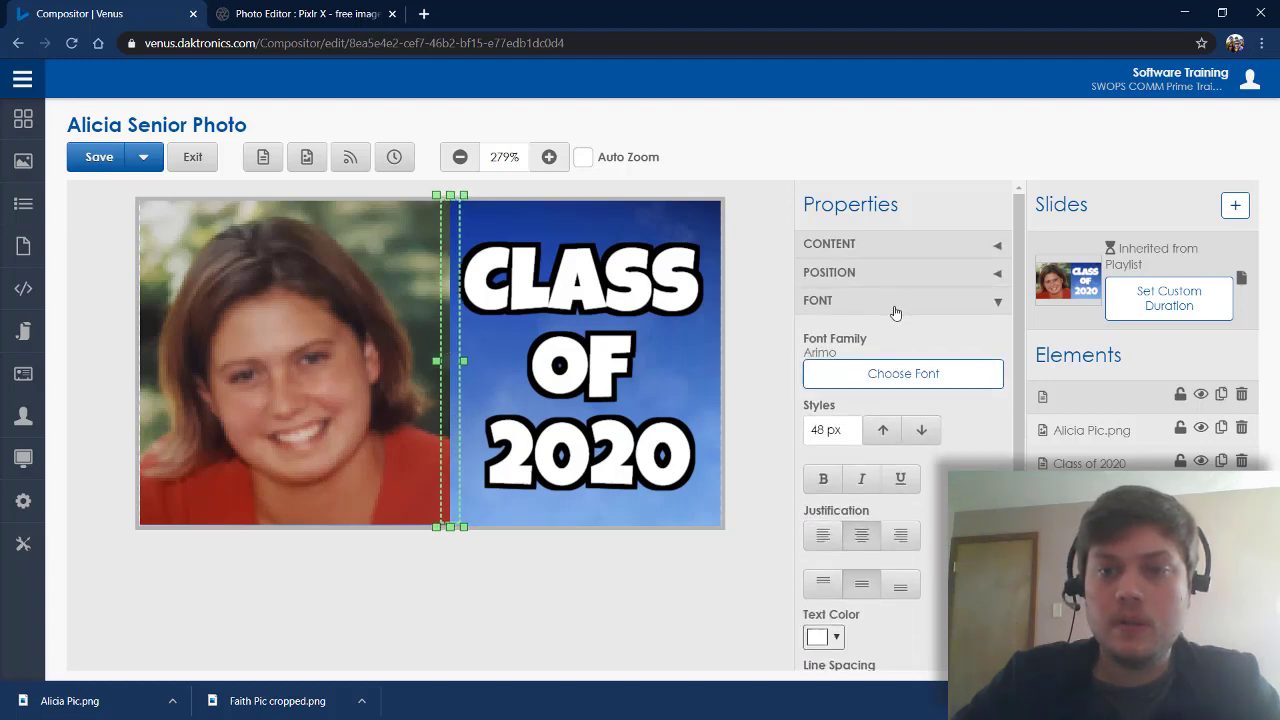
left_click(897, 303)
left_click(855, 330)
left_click(854, 329)
left_click(846, 300)
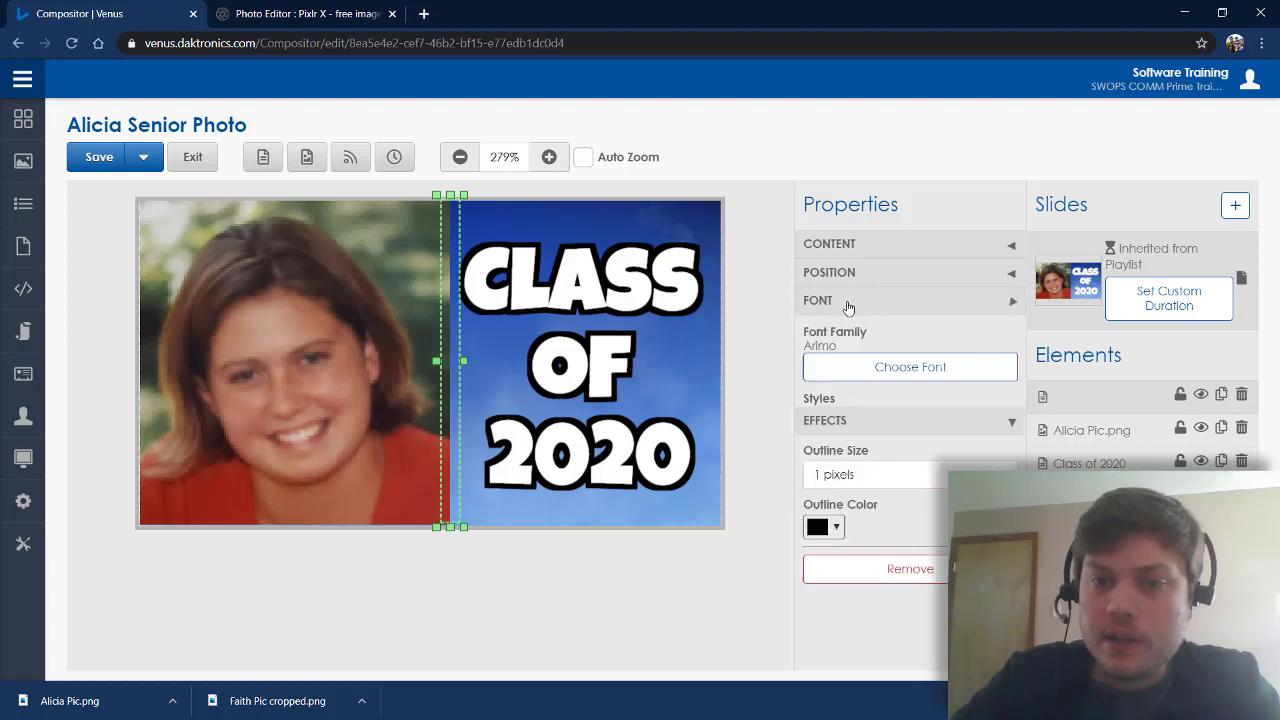
left_click(849, 300)
left_click(858, 330)
left_click(830, 246)
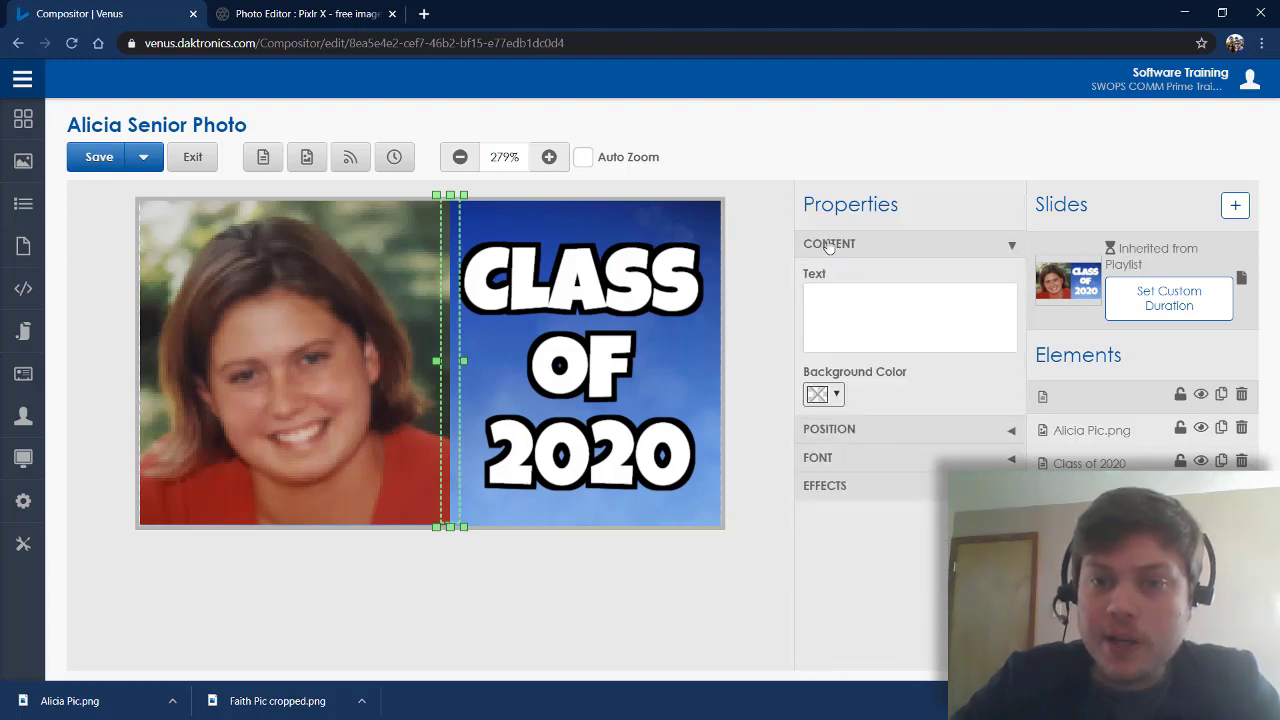
left_click(824, 395)
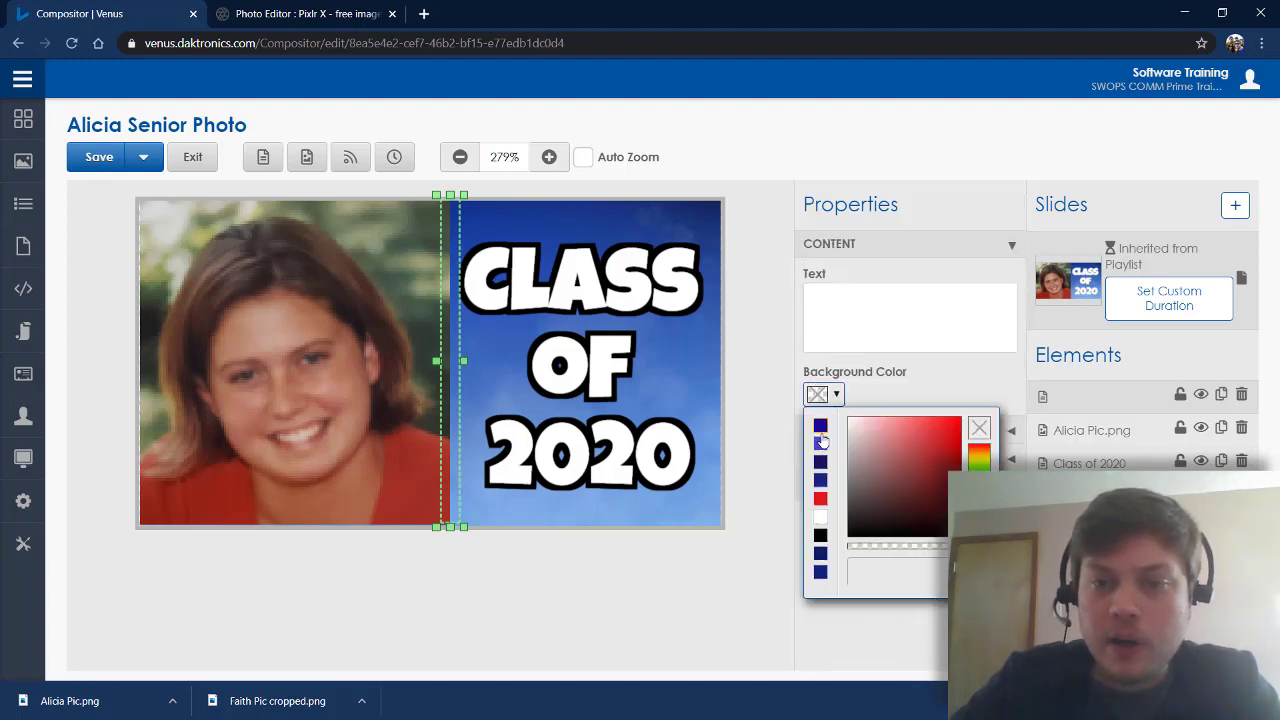
left_click(821, 537)
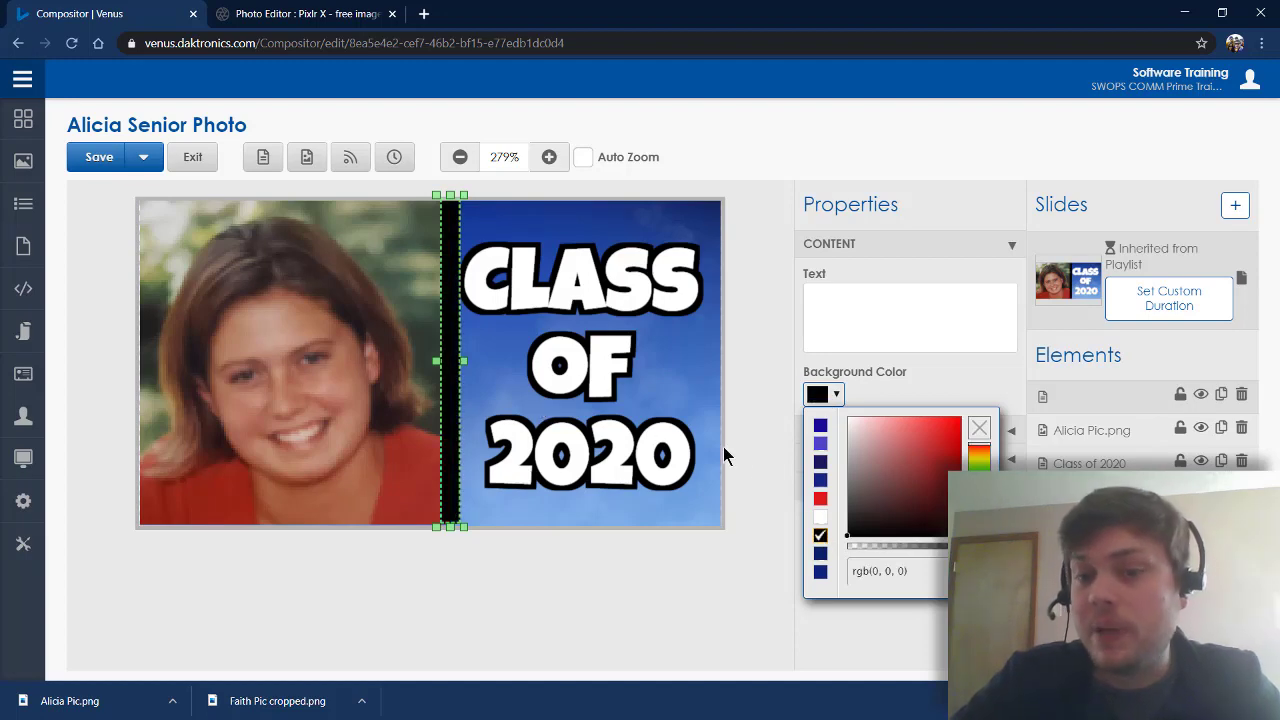
left_click(760, 540)
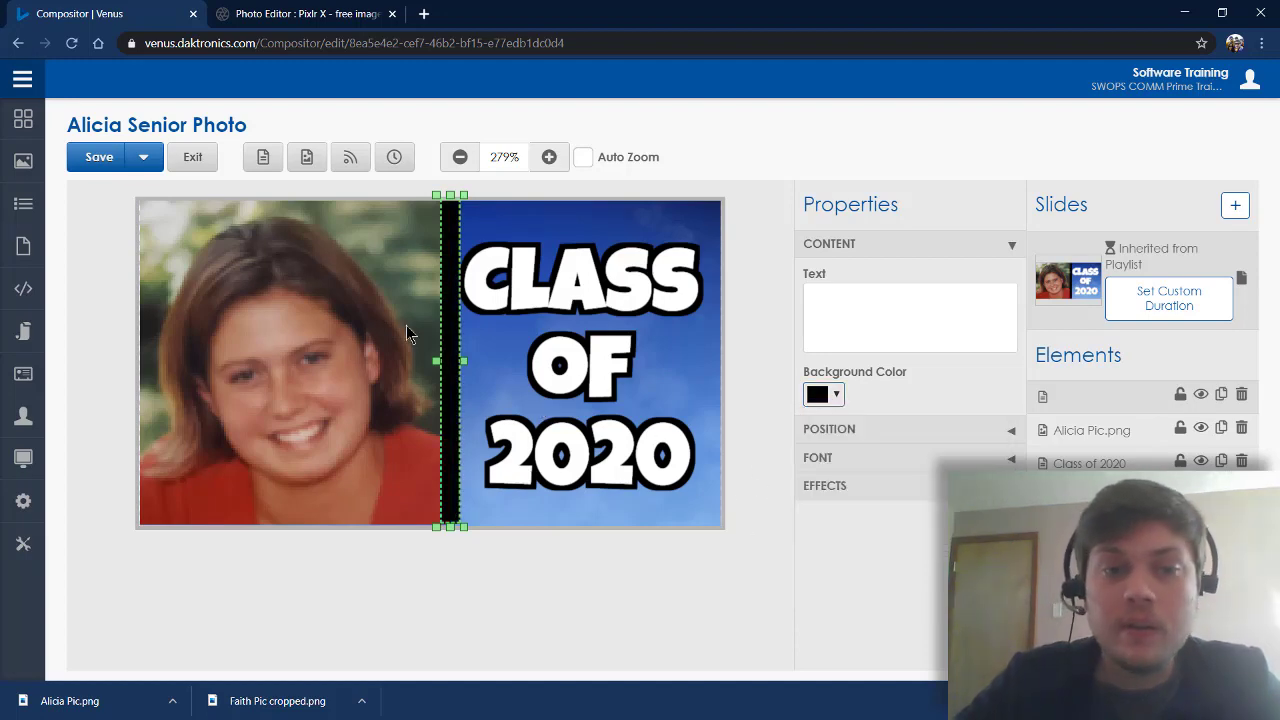
left_click(543, 327)
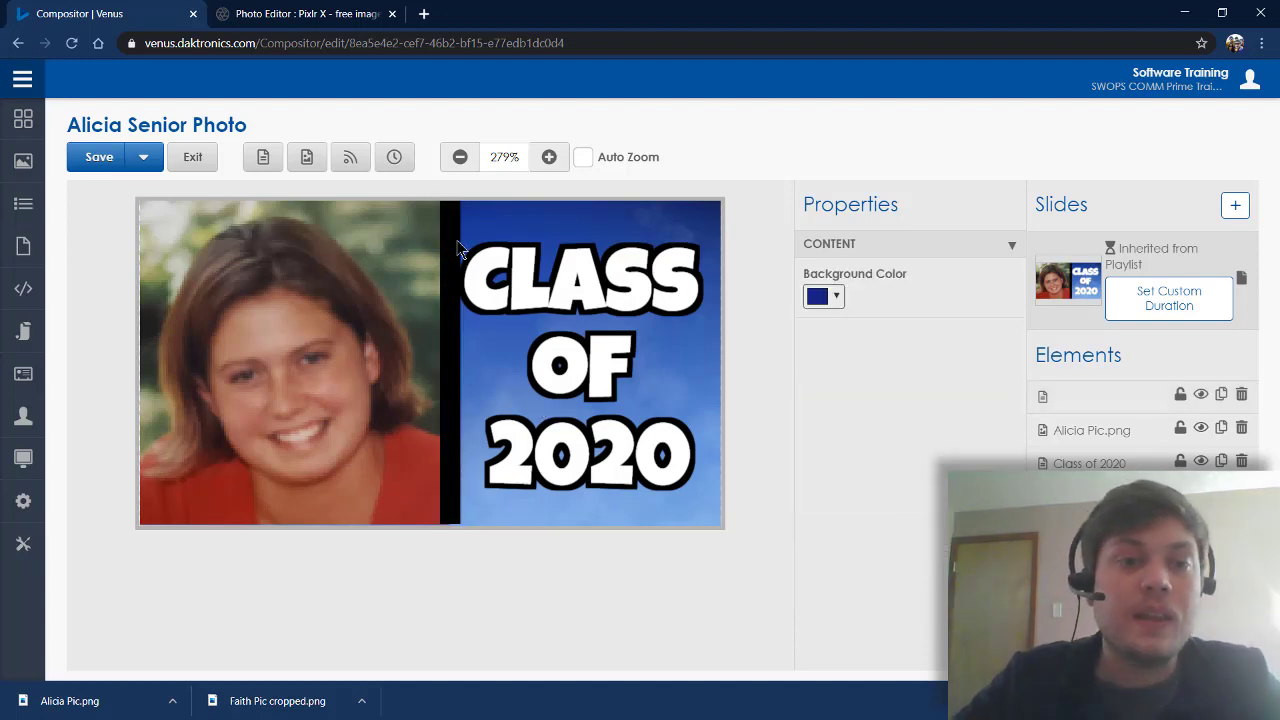
left_click(457, 248)
left_click_drag(462, 362, 458, 362)
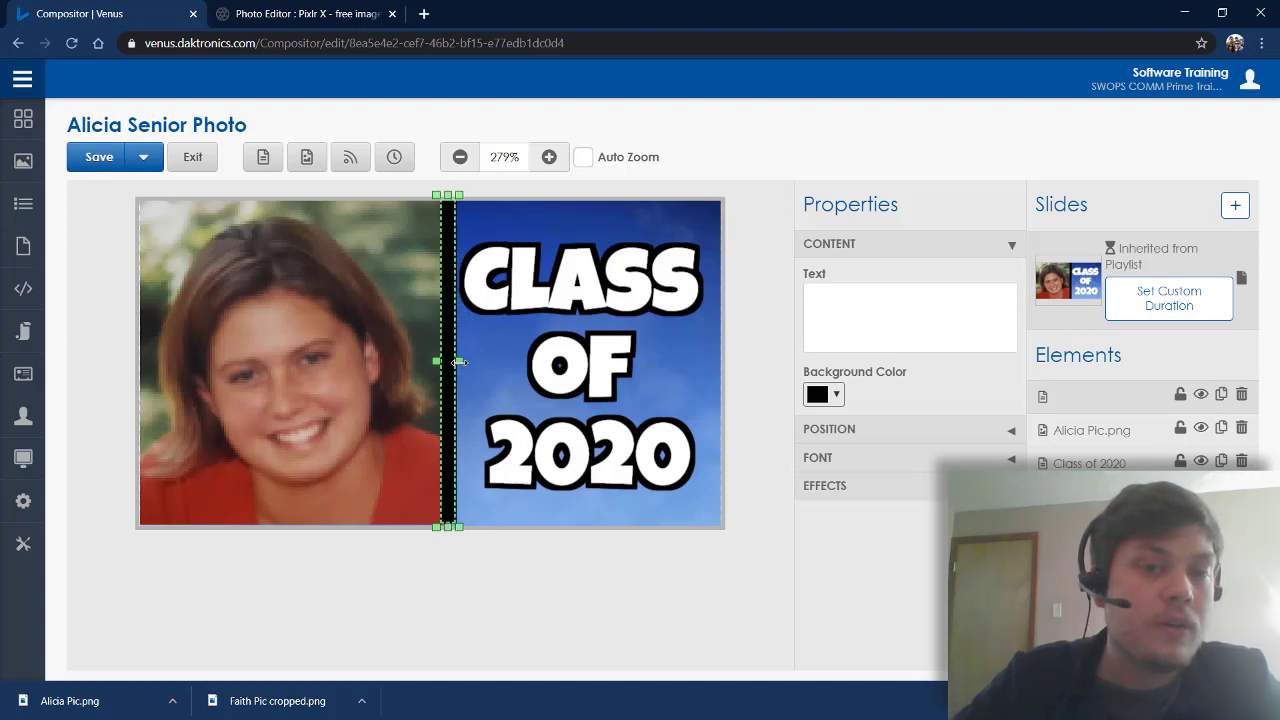
Save the Alicia Senior Photo presentation, now including the black divider bar
left_click(683, 421)
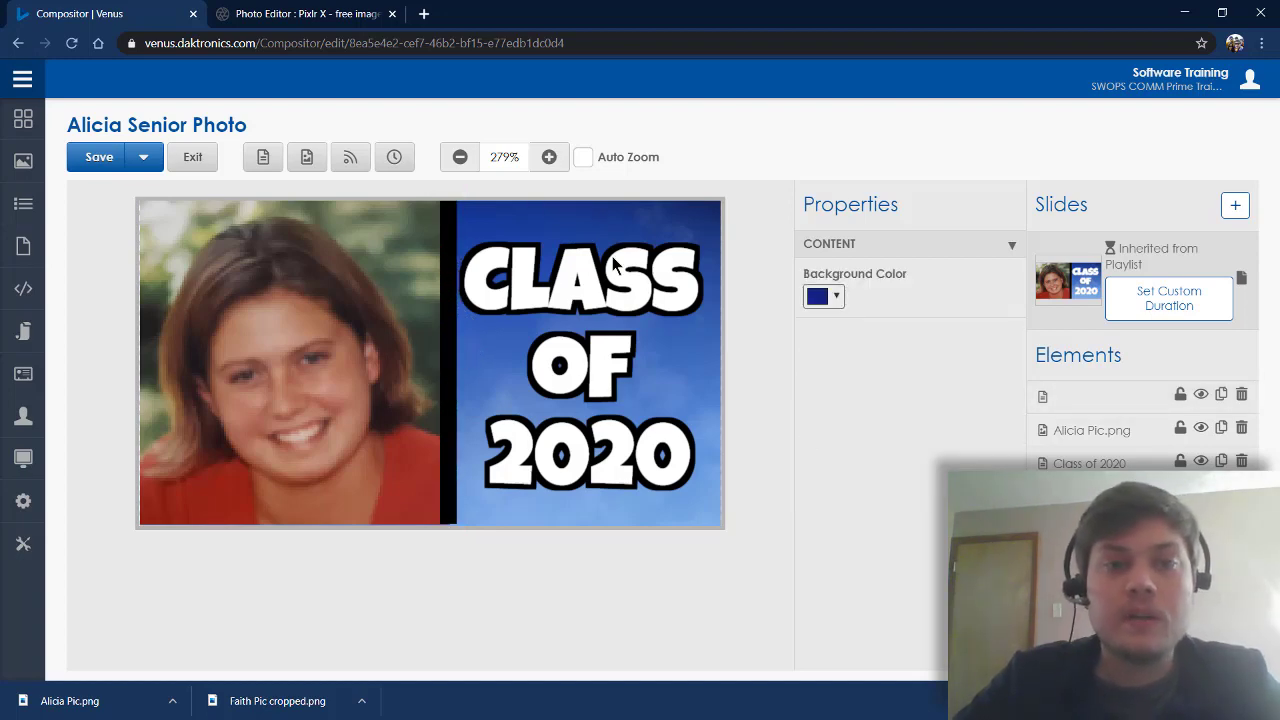
left_click(459, 157)
left_click(459, 157)
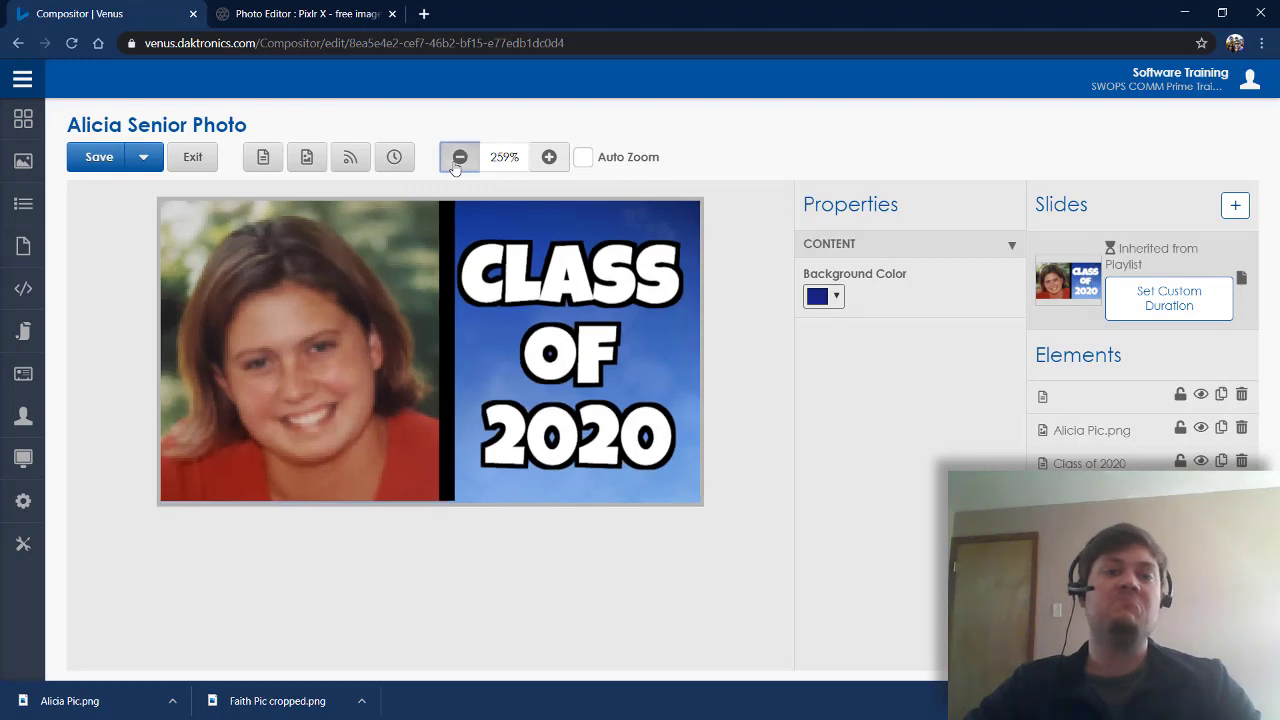
left_click(459, 157)
left_click(459, 157)
left_click(459, 157)
left_click(459, 157)
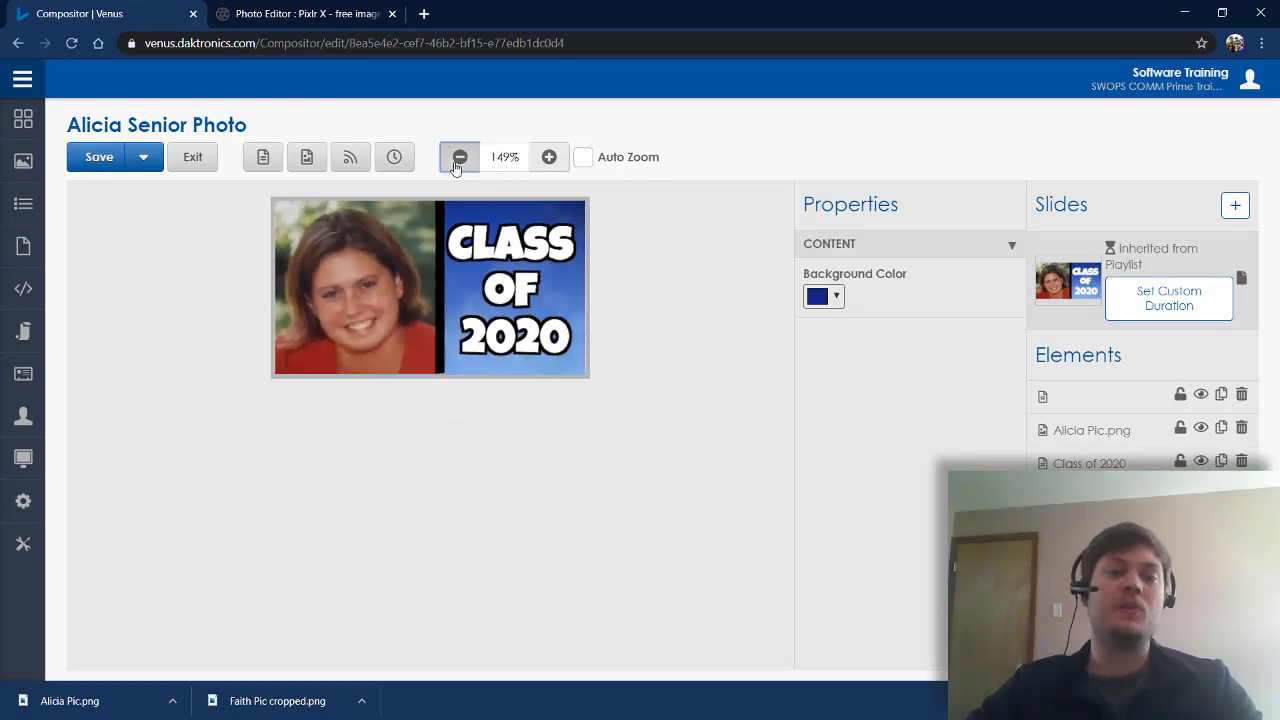
left_click(459, 157)
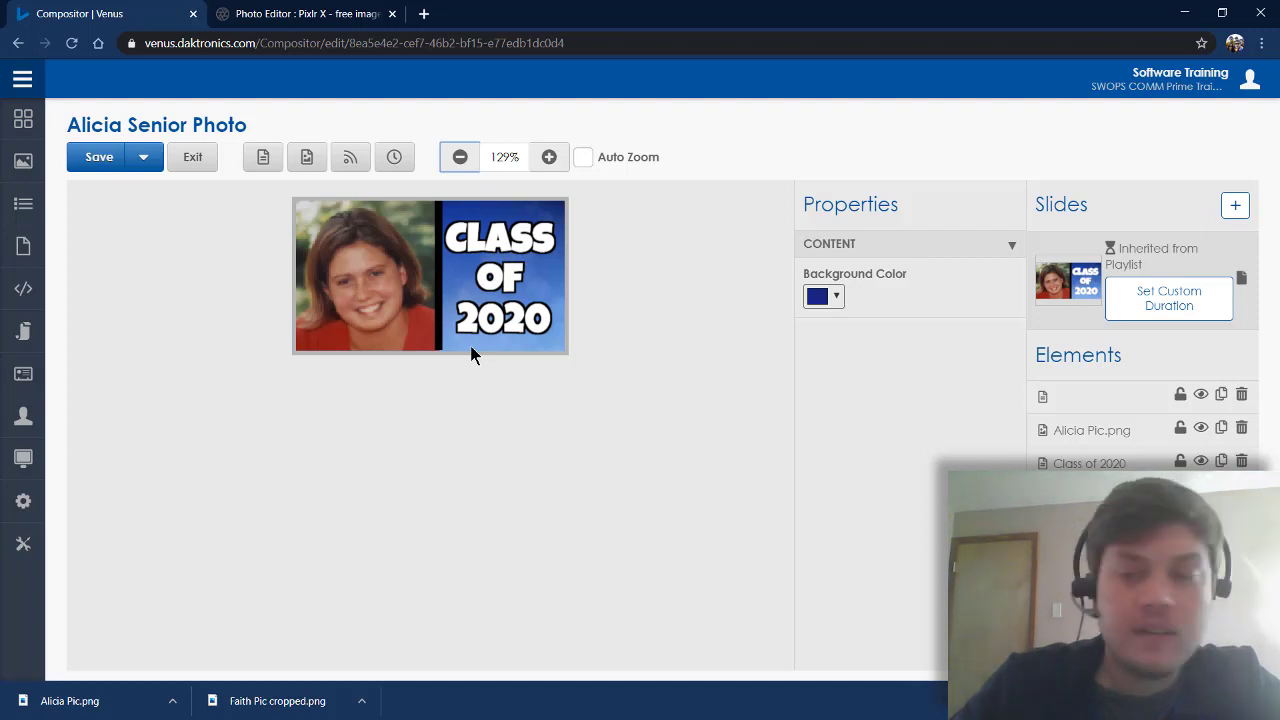
left_click(100, 157)
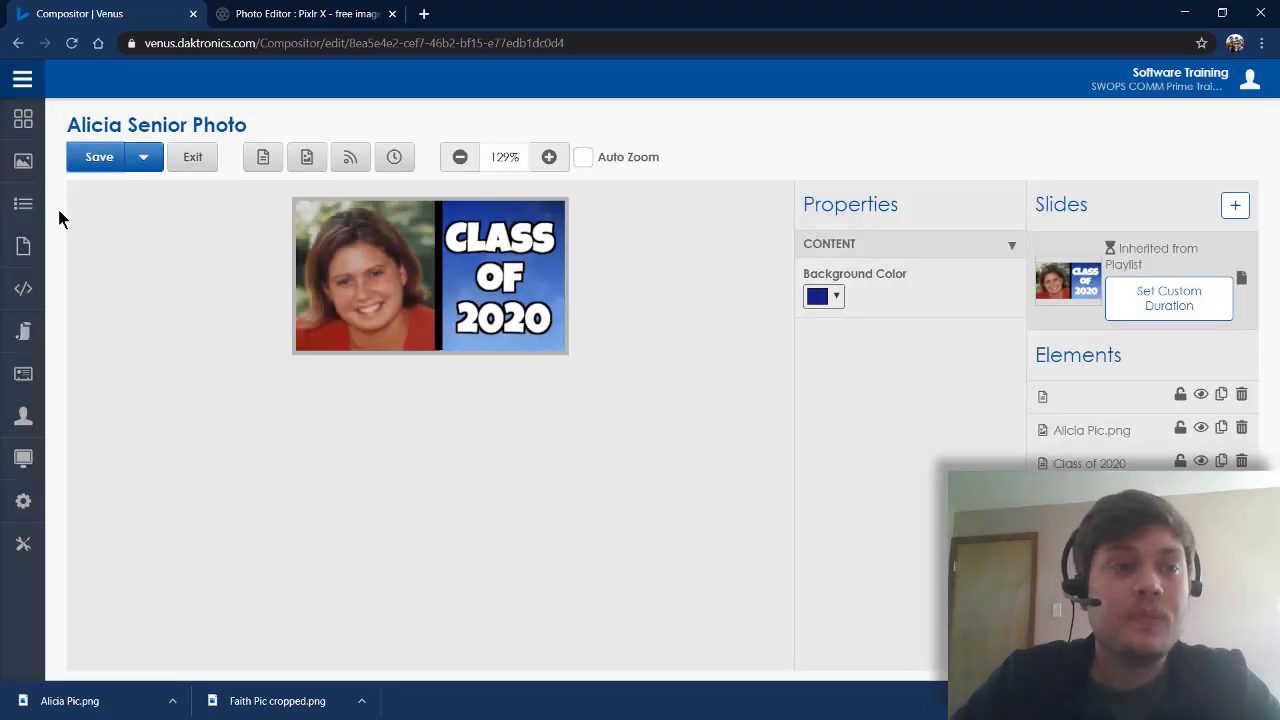
Check the saved Alicia Senior Photo in the Media Library, then return to Pixlr X
left_click(23, 161)
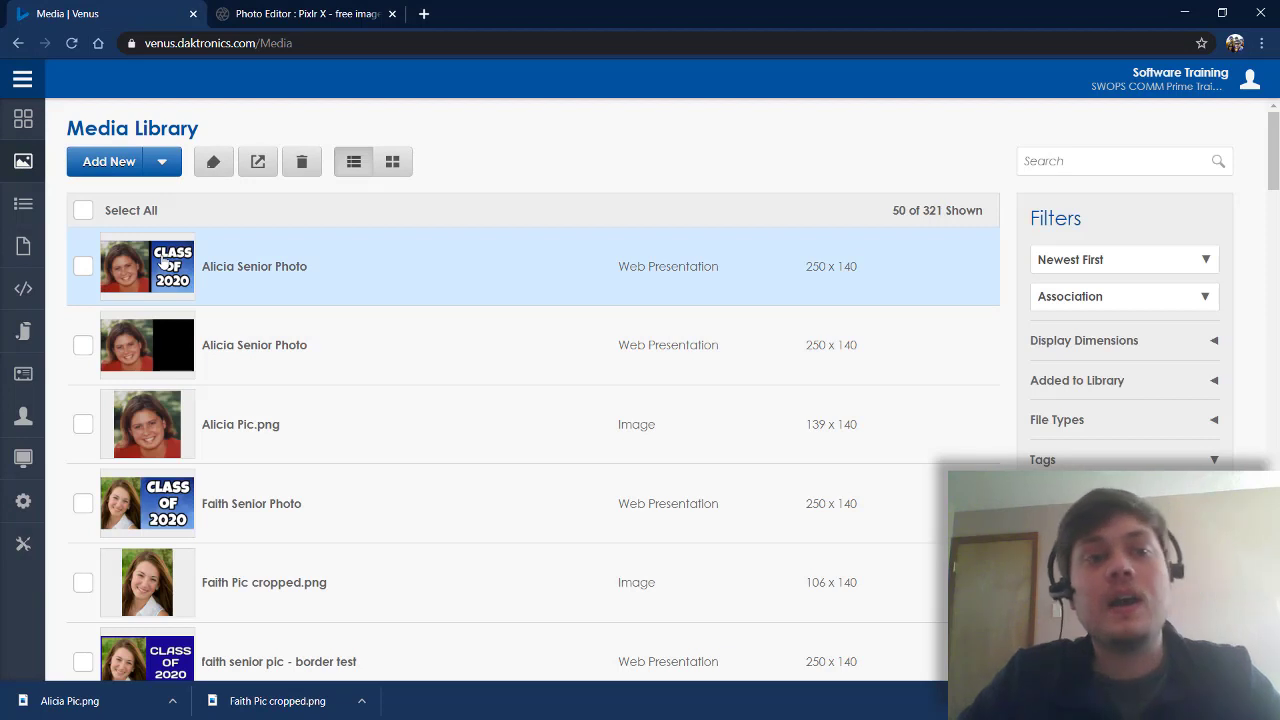
left_click(168, 488)
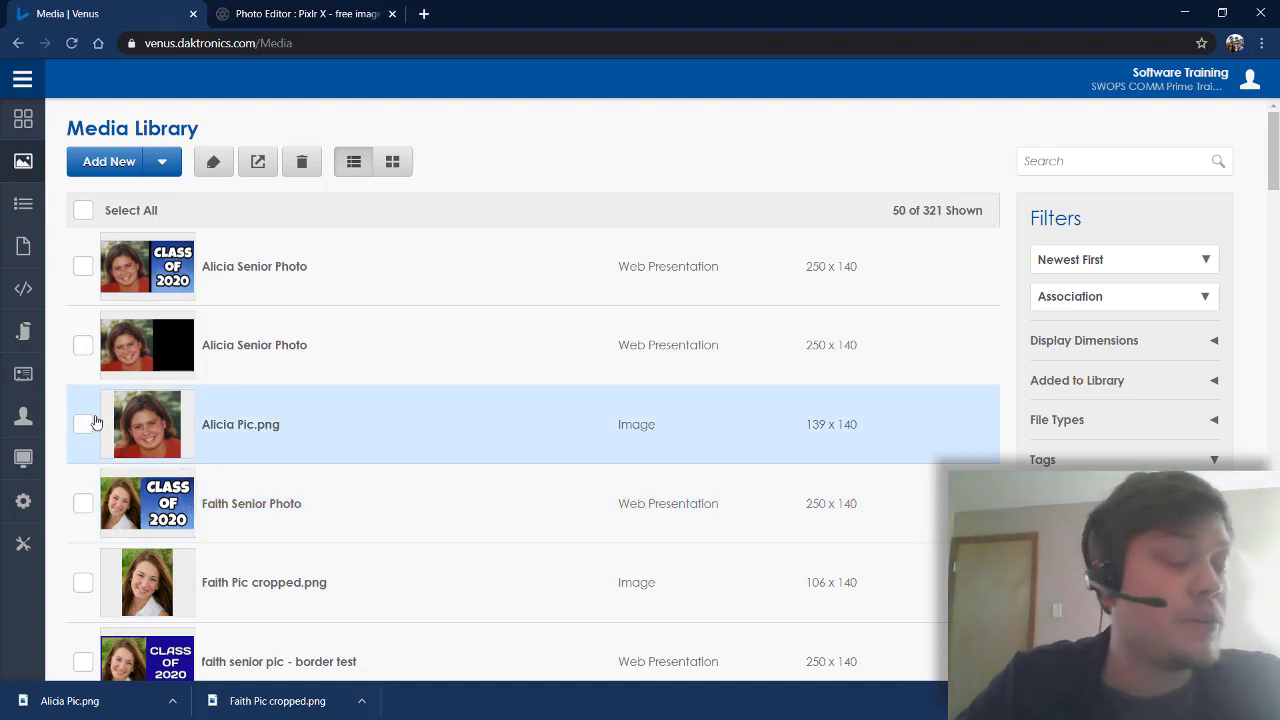
left_click(292, 14)
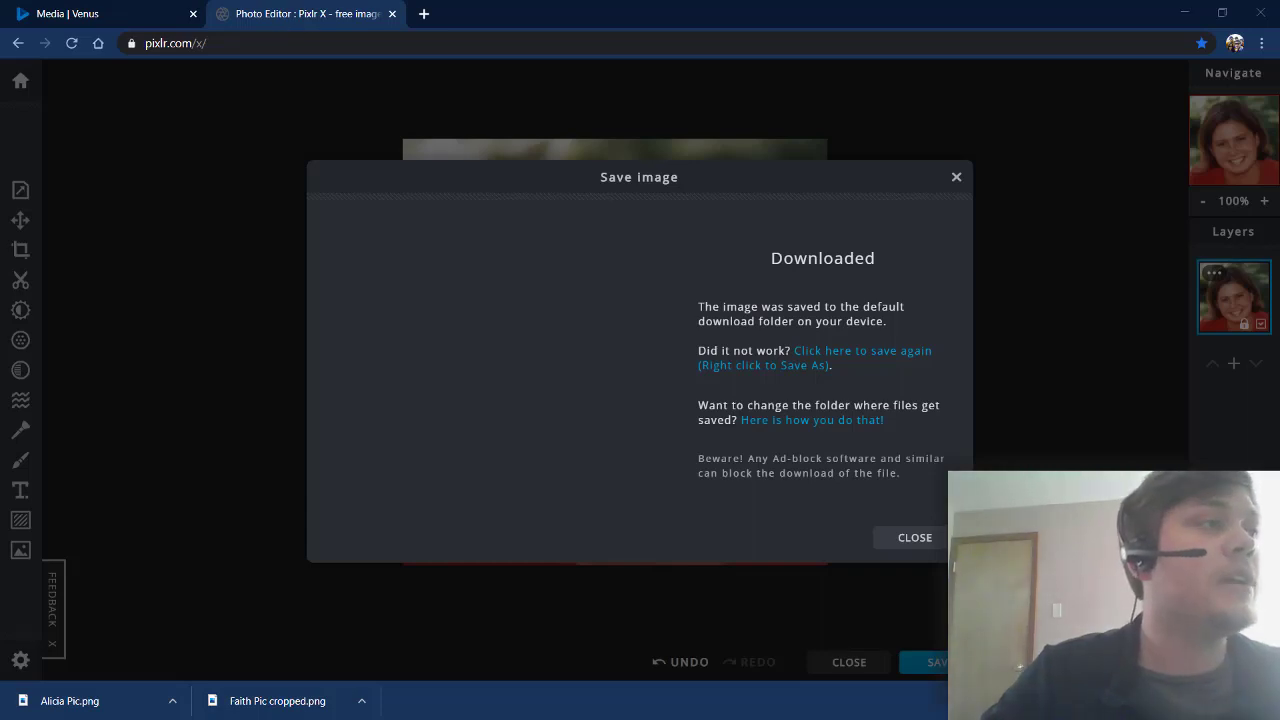
Open the guitar photo in Pixlr X as a new image
left_click_drag(449, 354, 480, 345)
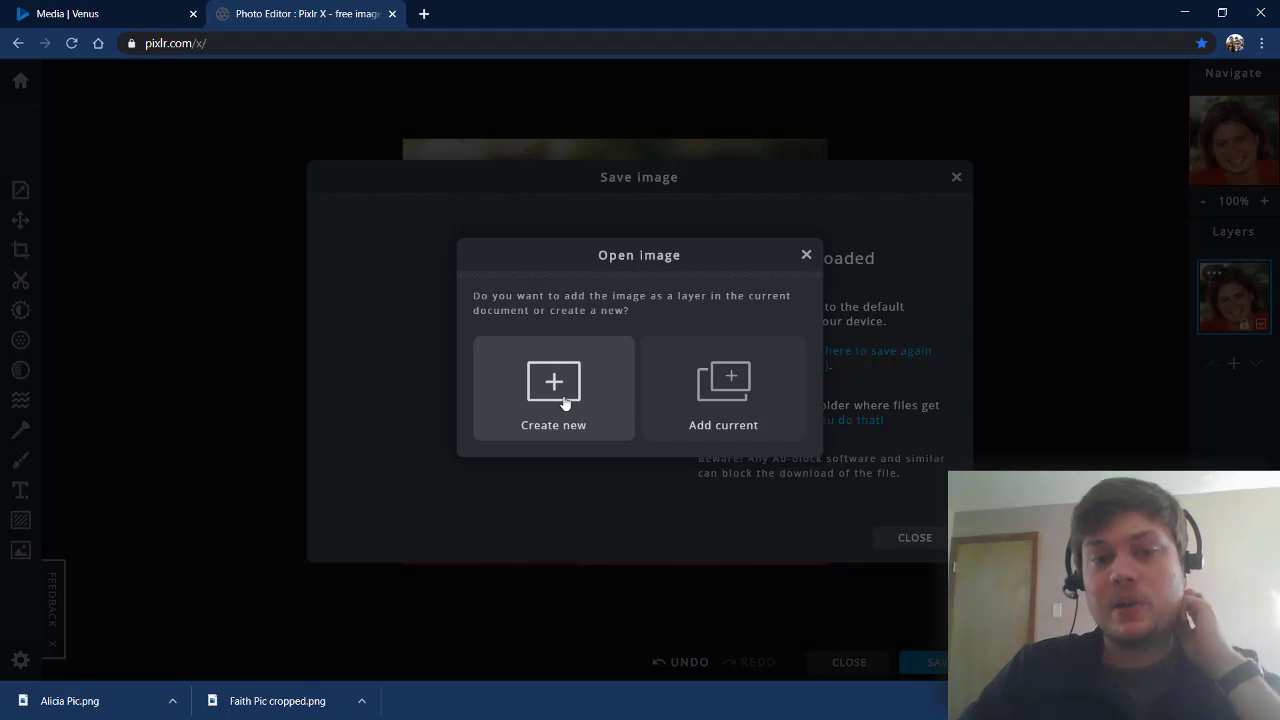
left_click(566, 404)
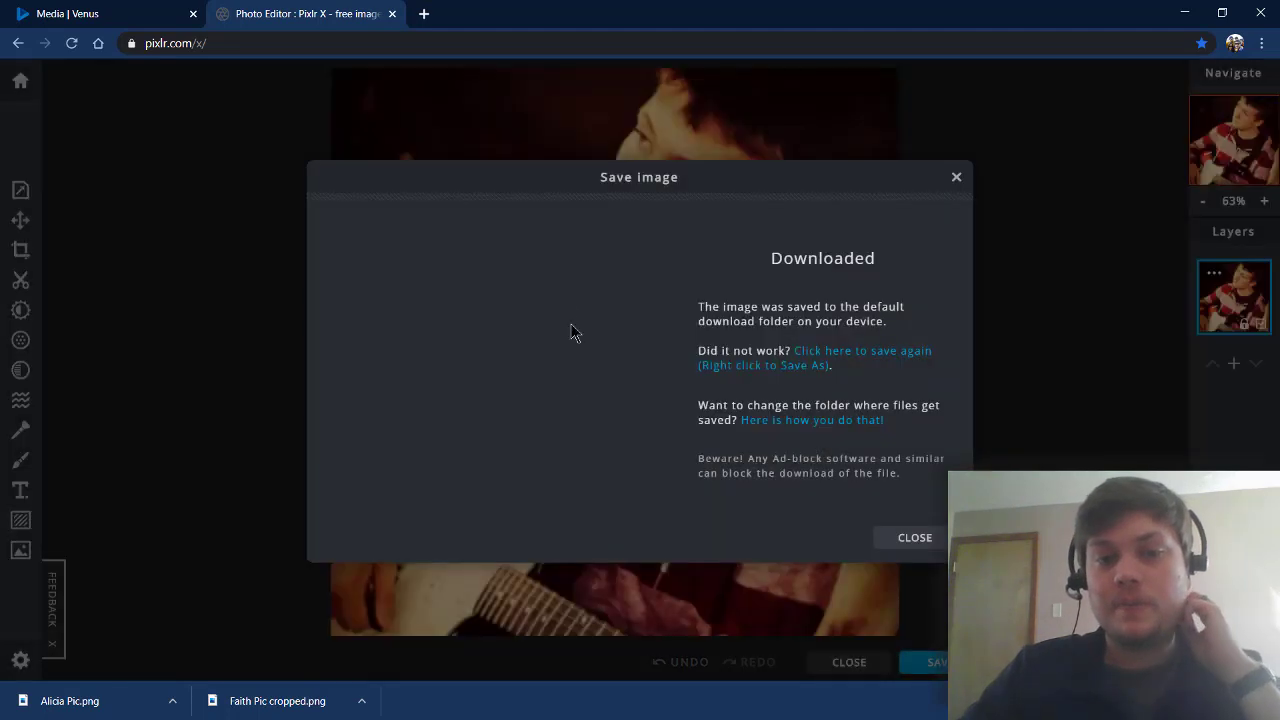
left_click(956, 177)
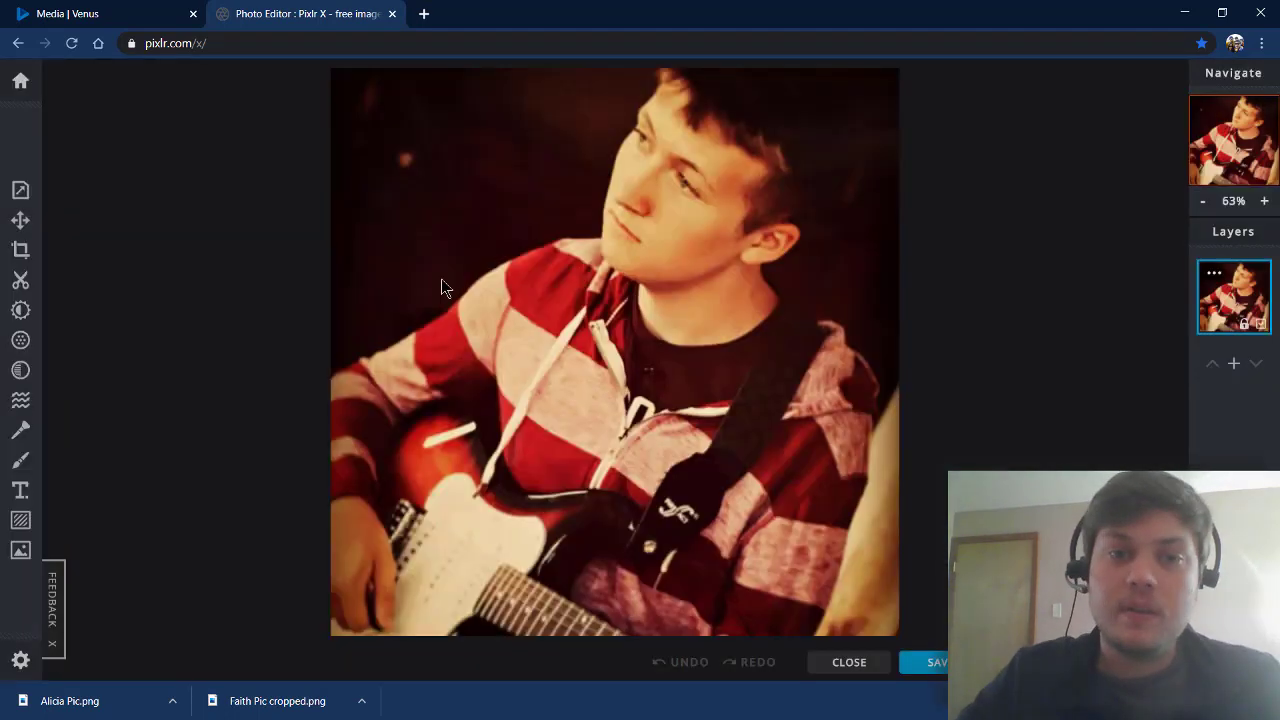
Frame a 473 × 511 crop tightly around the guitarist's head
left_click(20, 250)
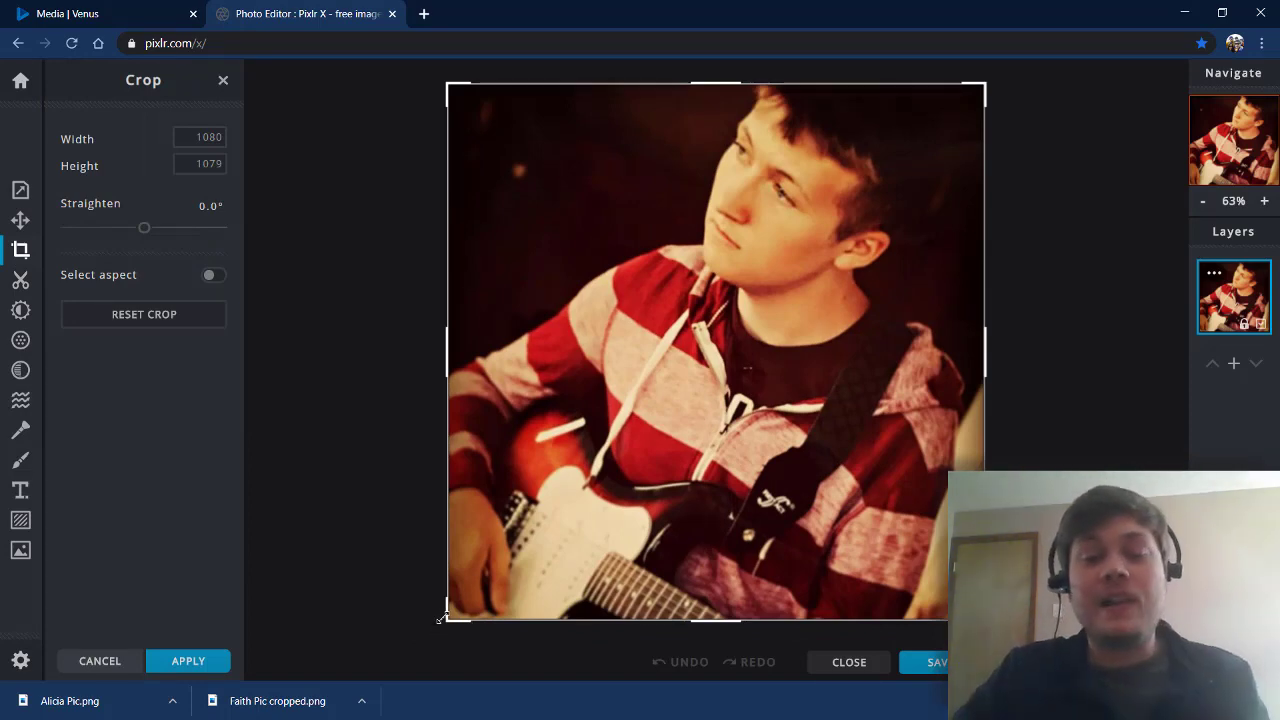
left_click_drag(441, 618, 674, 360)
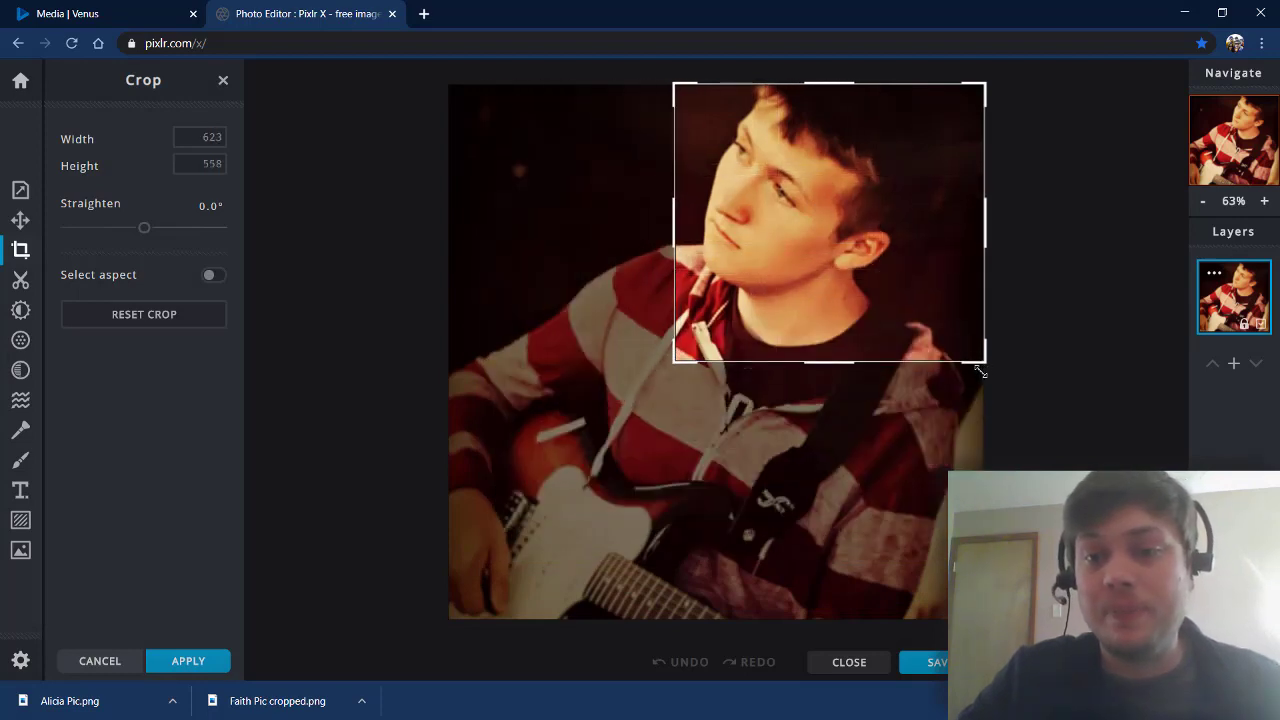
left_click_drag(980, 371, 910, 338)
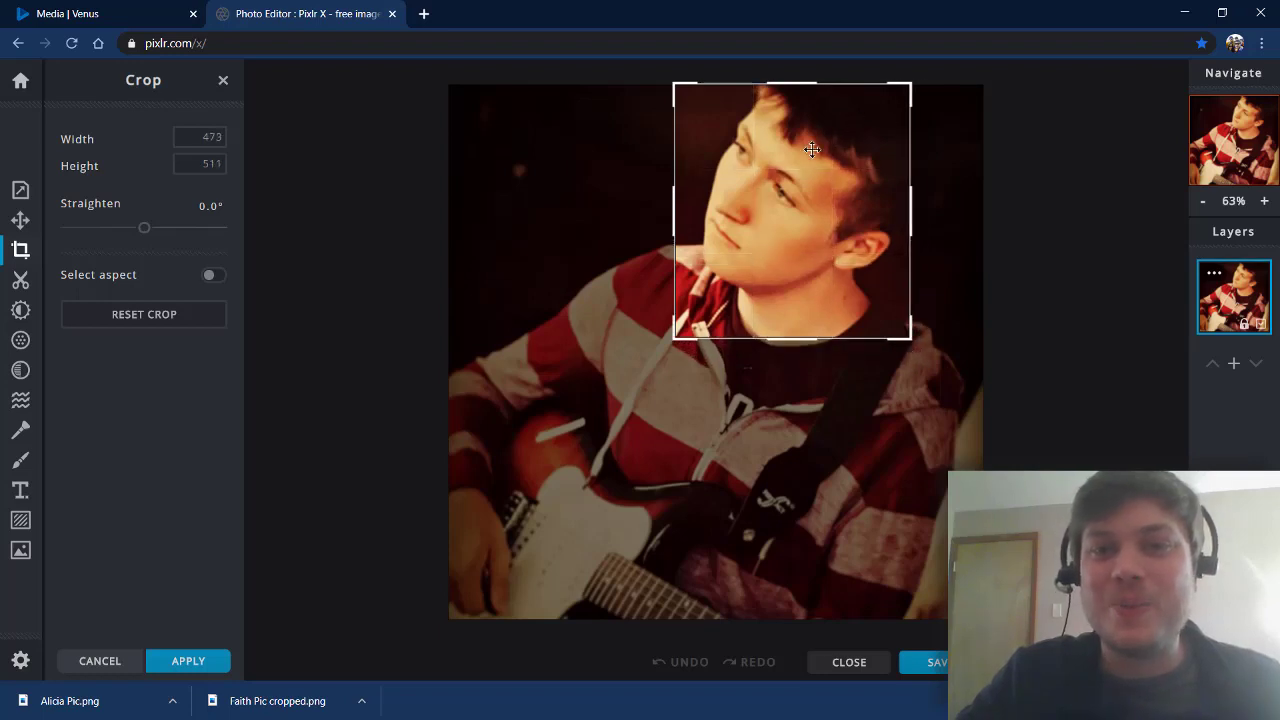
left_click_drag(812, 149, 822, 203)
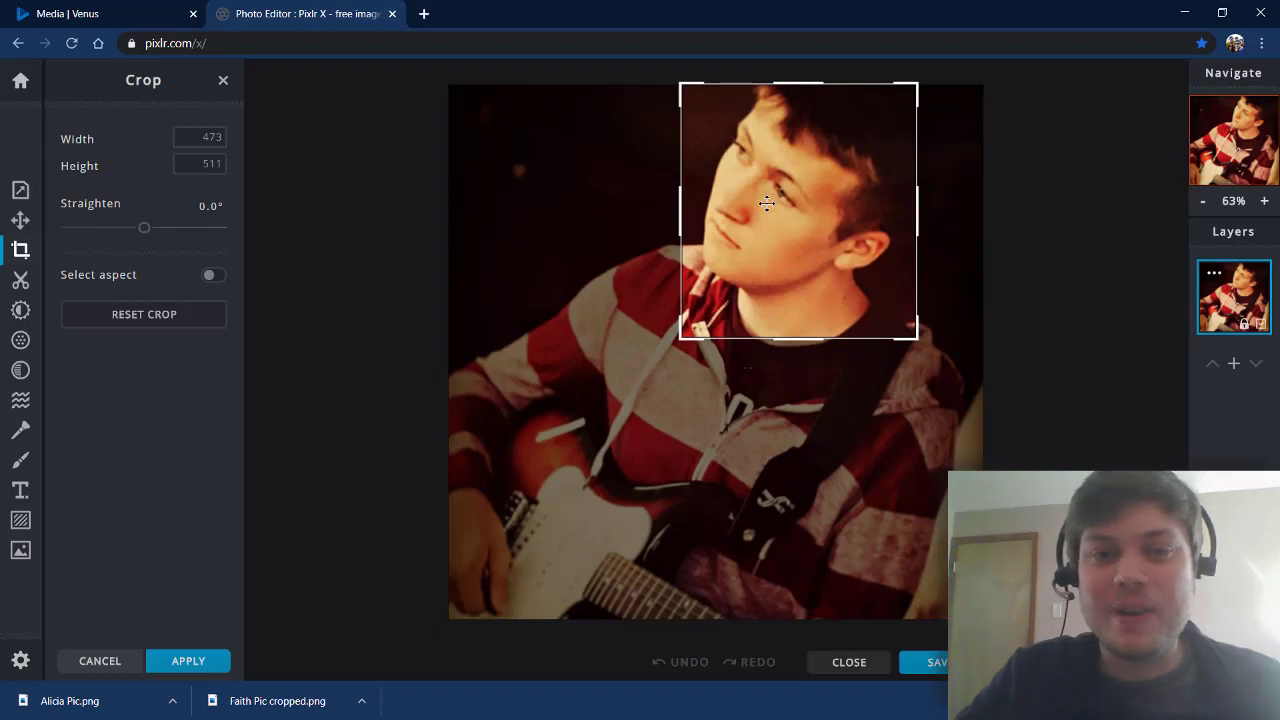
Export the cropped photo as a PNG resized to 130 × 140
left_click(932, 662)
left_click(699, 318)
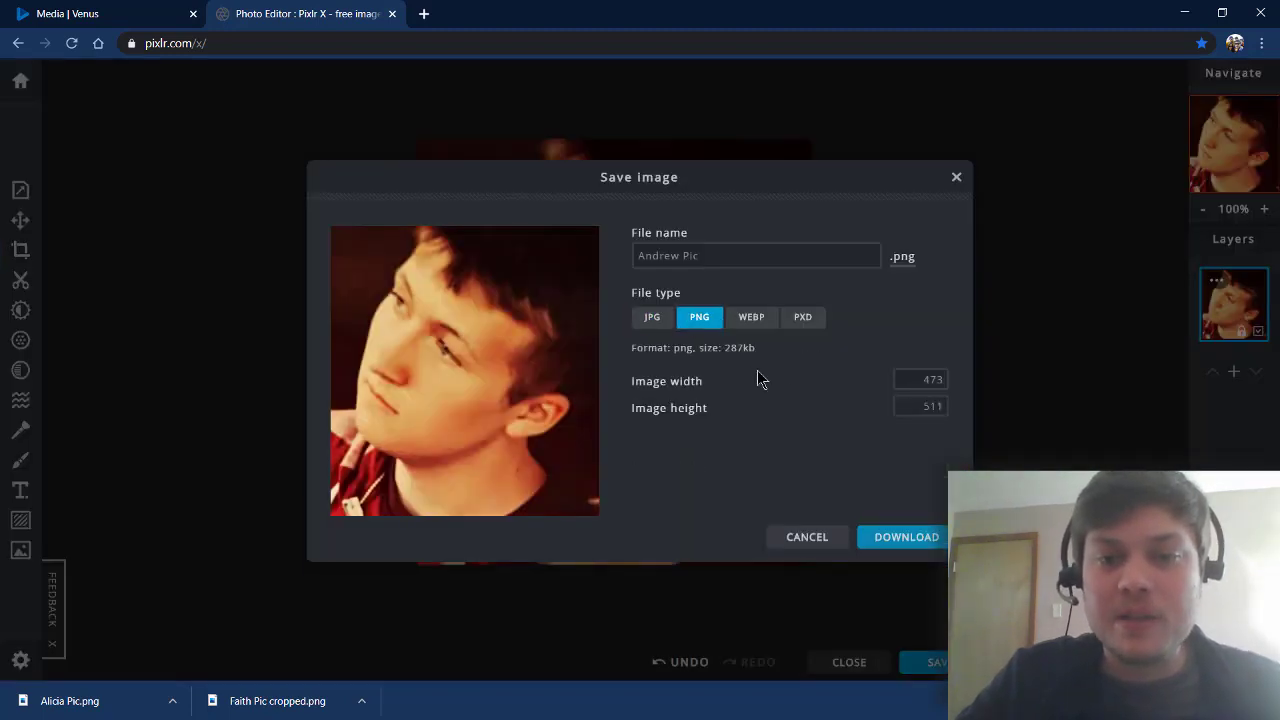
left_click(903, 406)
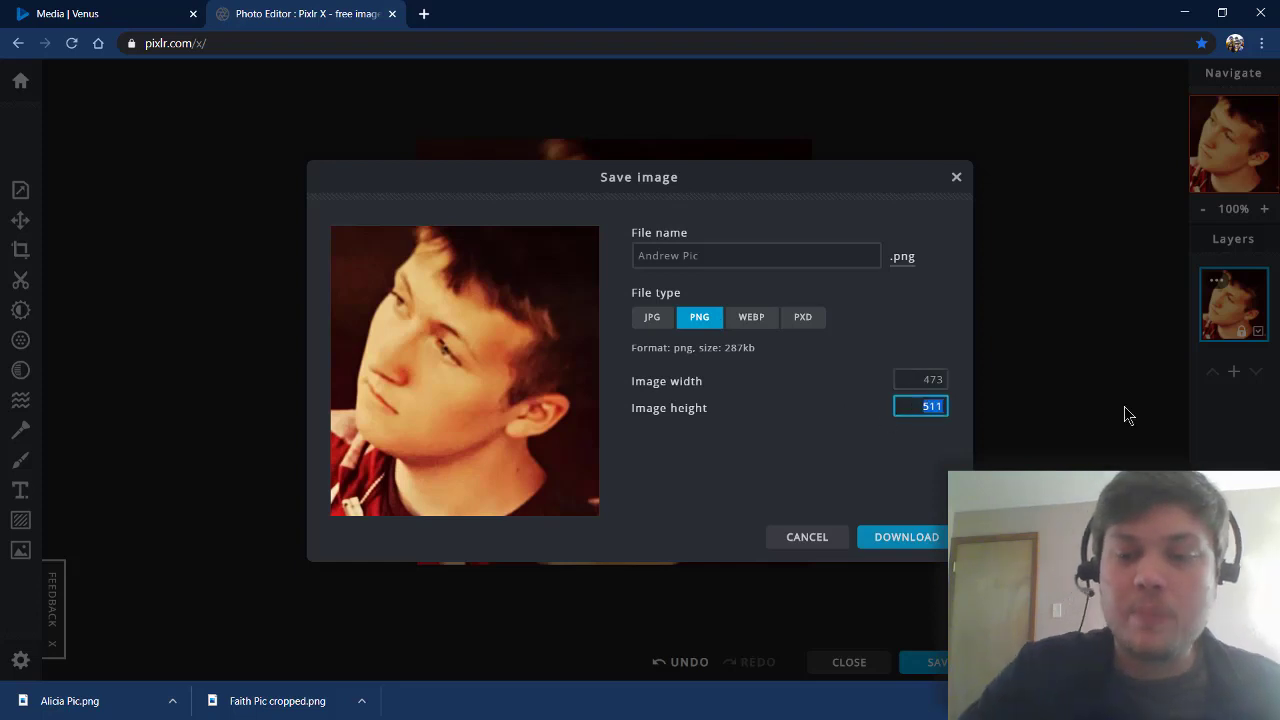
type("140")
left_click(918, 536)
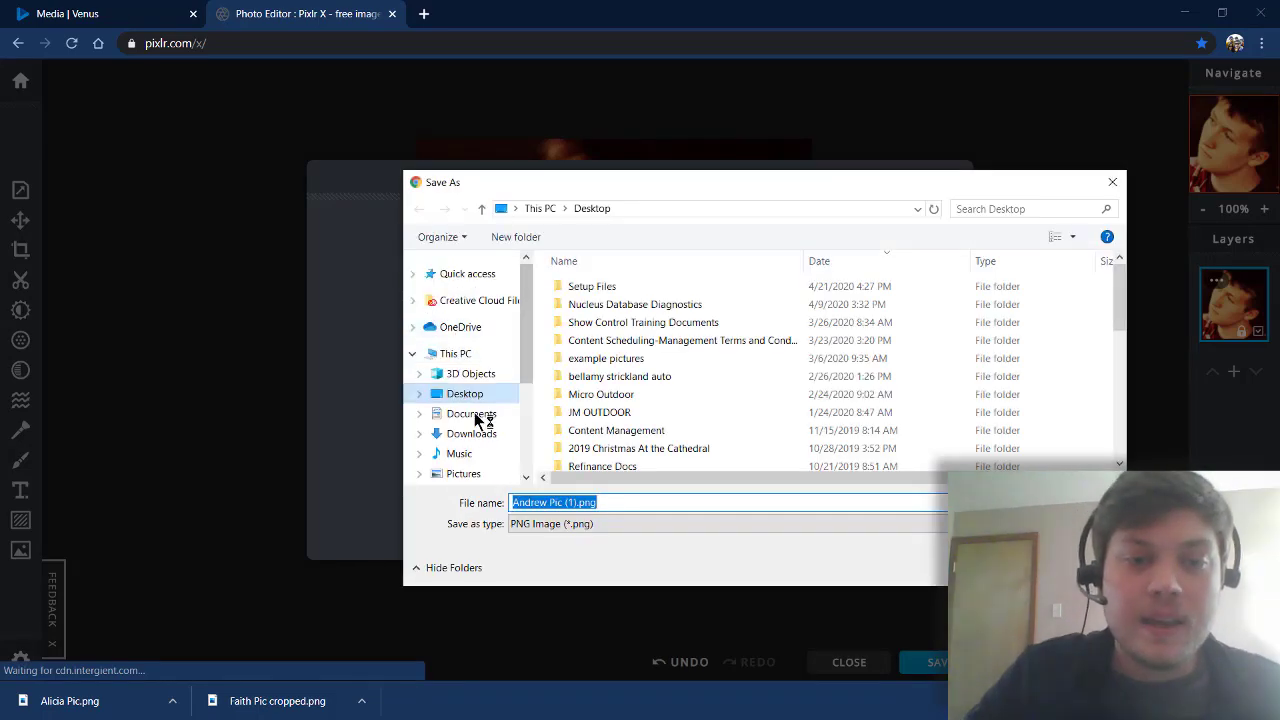
Save Andrew Pic (1).png to the Desktop and show it in its folder
left_click(471, 413)
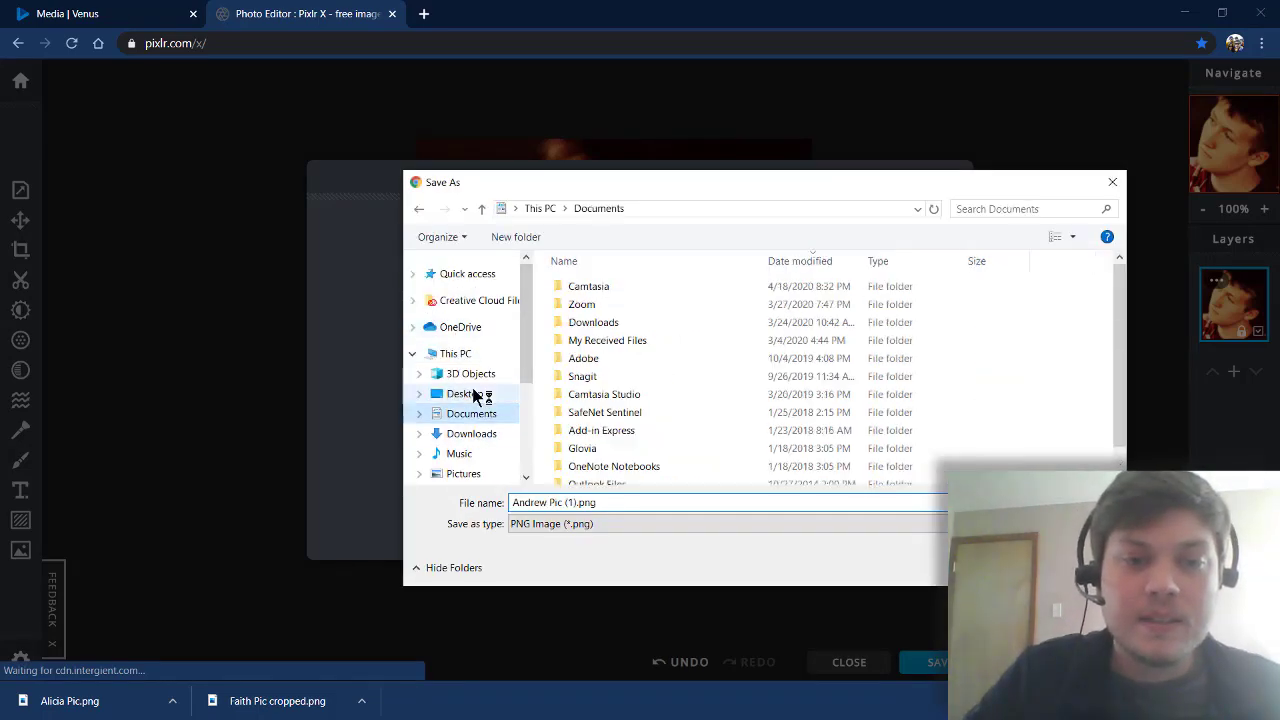
left_click(464, 393)
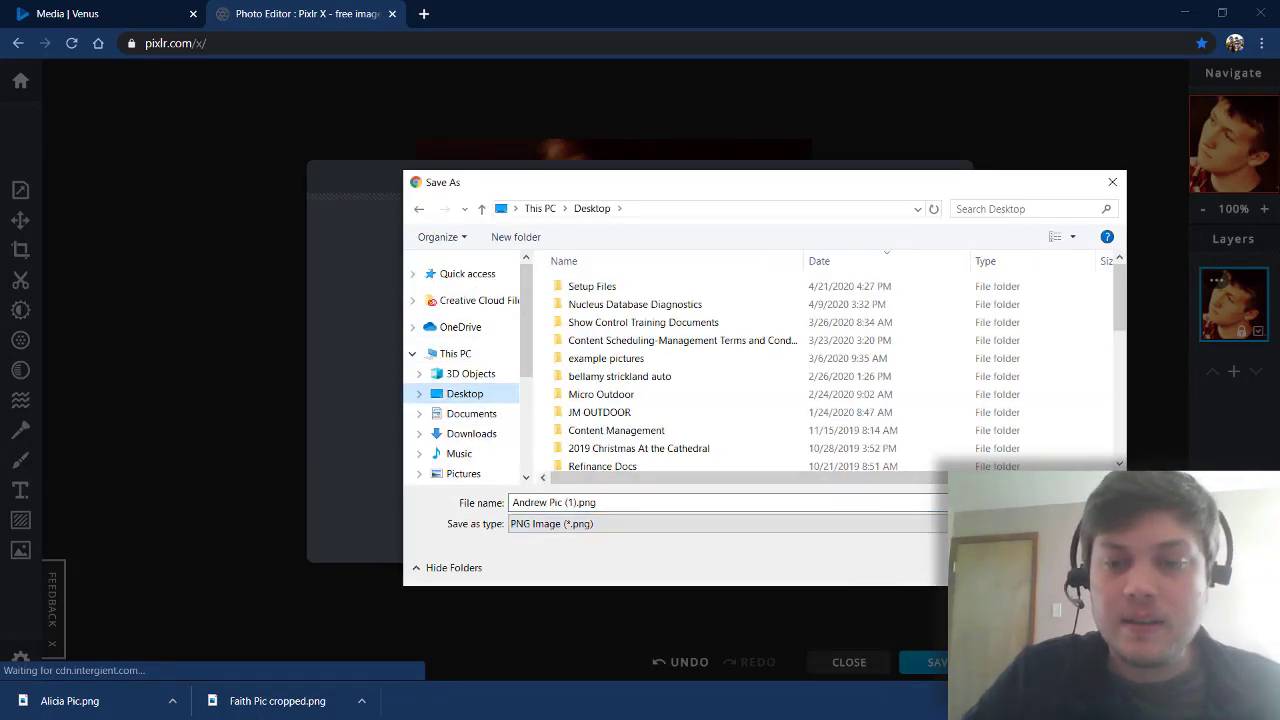
left_click(990, 567)
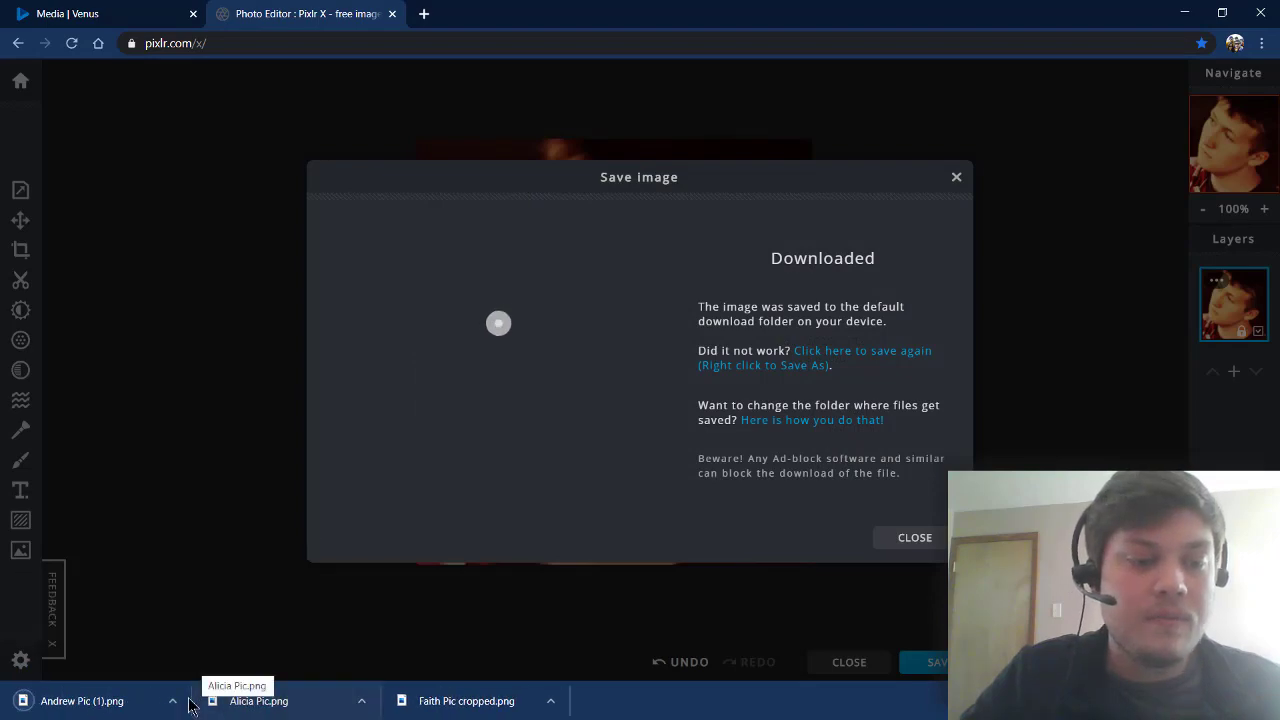
right_click(188, 705)
left_click(191, 650)
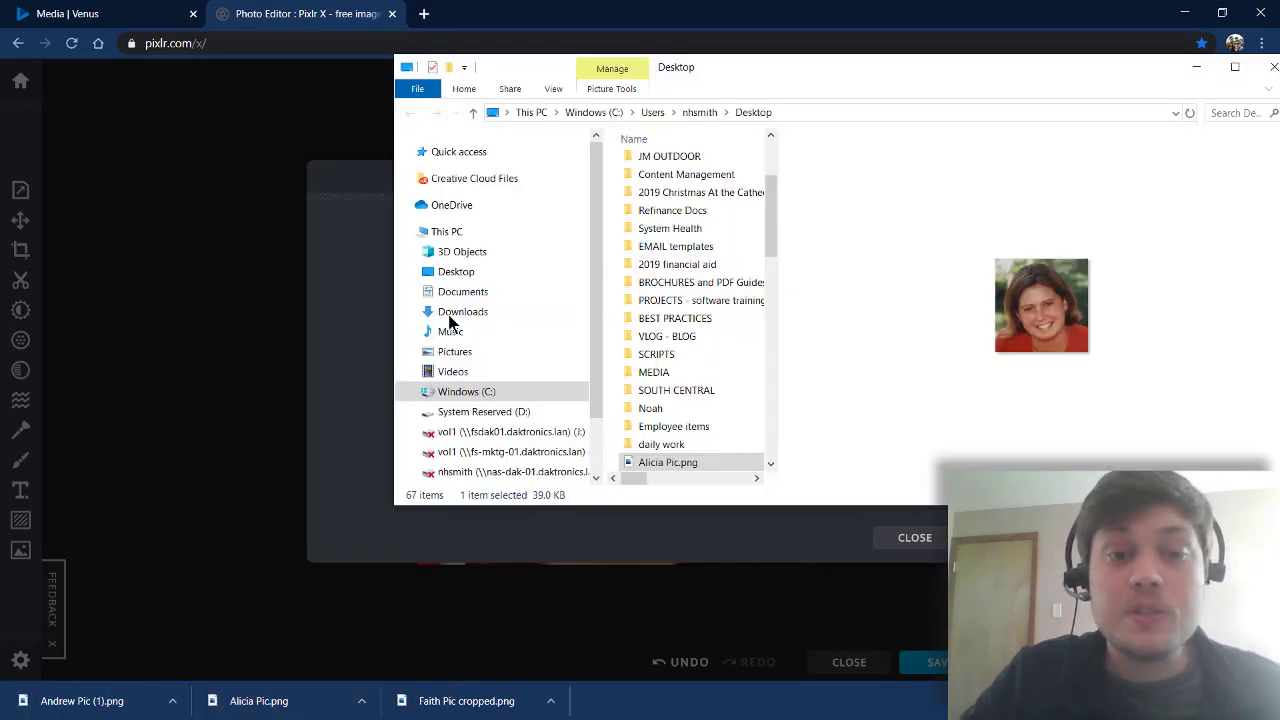
left_click_drag(711, 71, 0, 125)
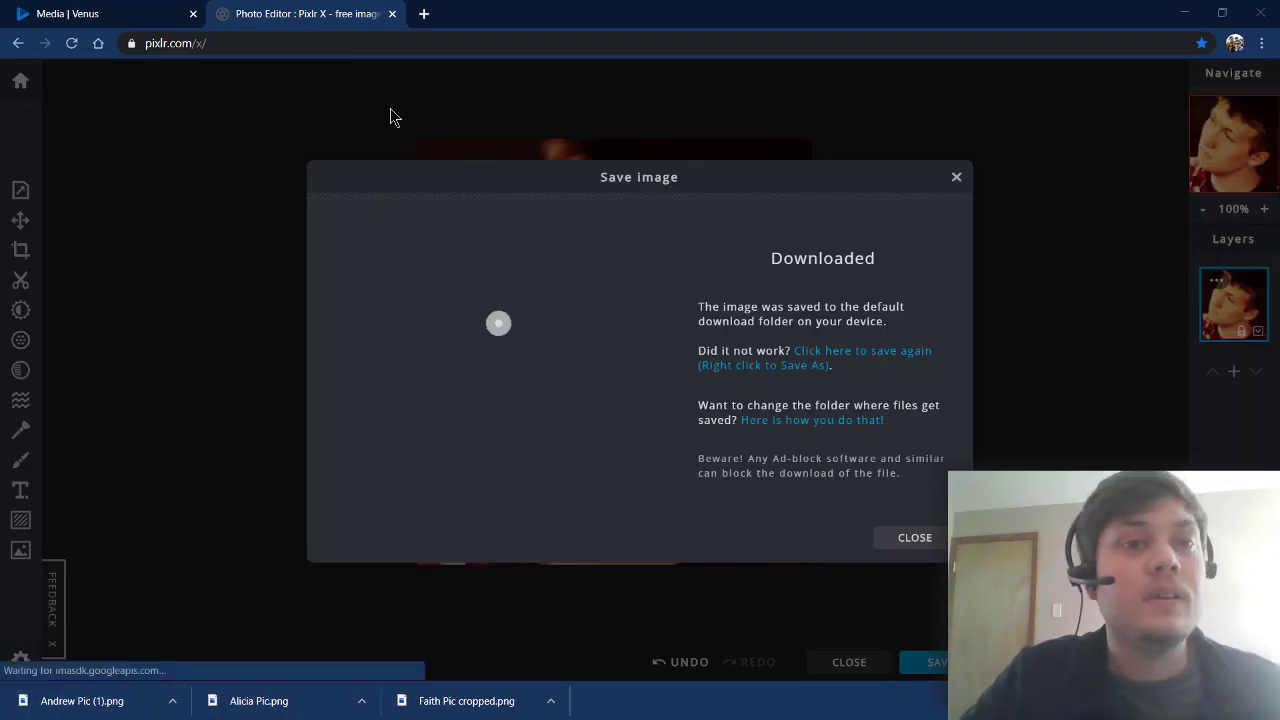
left_click(88, 13)
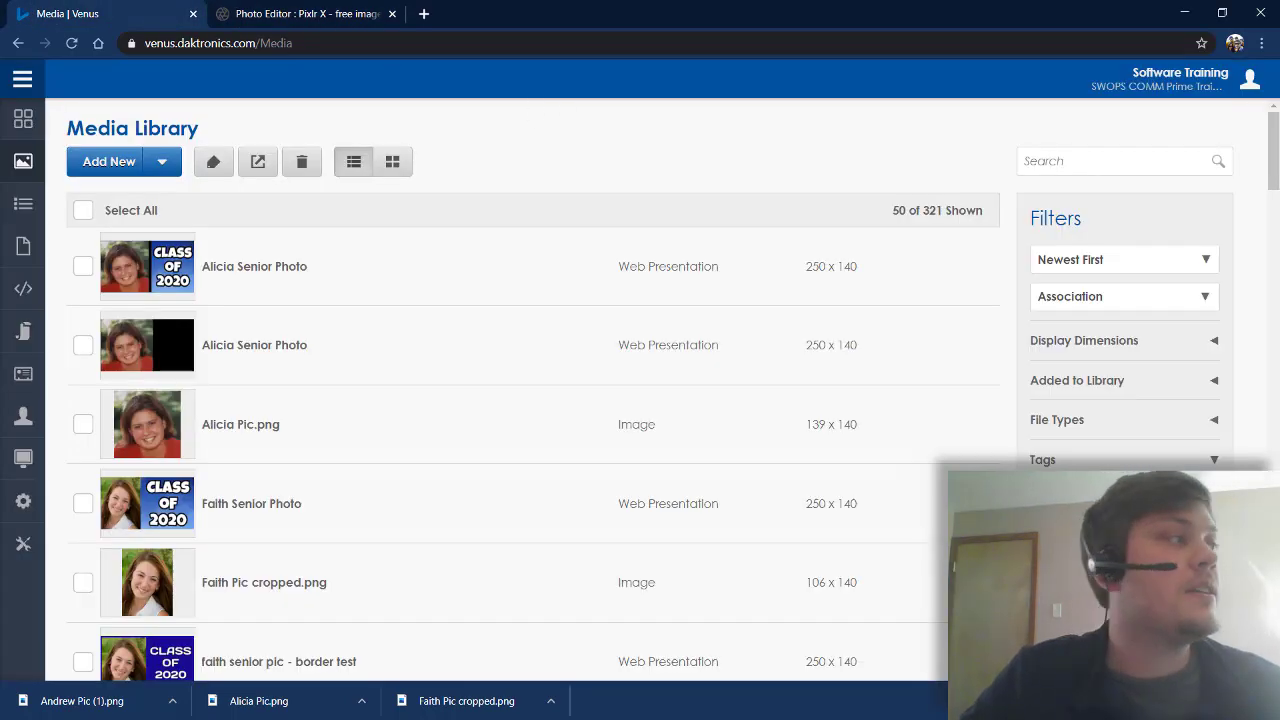
Upload Andrew Pic (1).png without tags, then open the Alicia Senior Photo details
left_click_drag(82, 701, 454, 403)
left_click(340, 550)
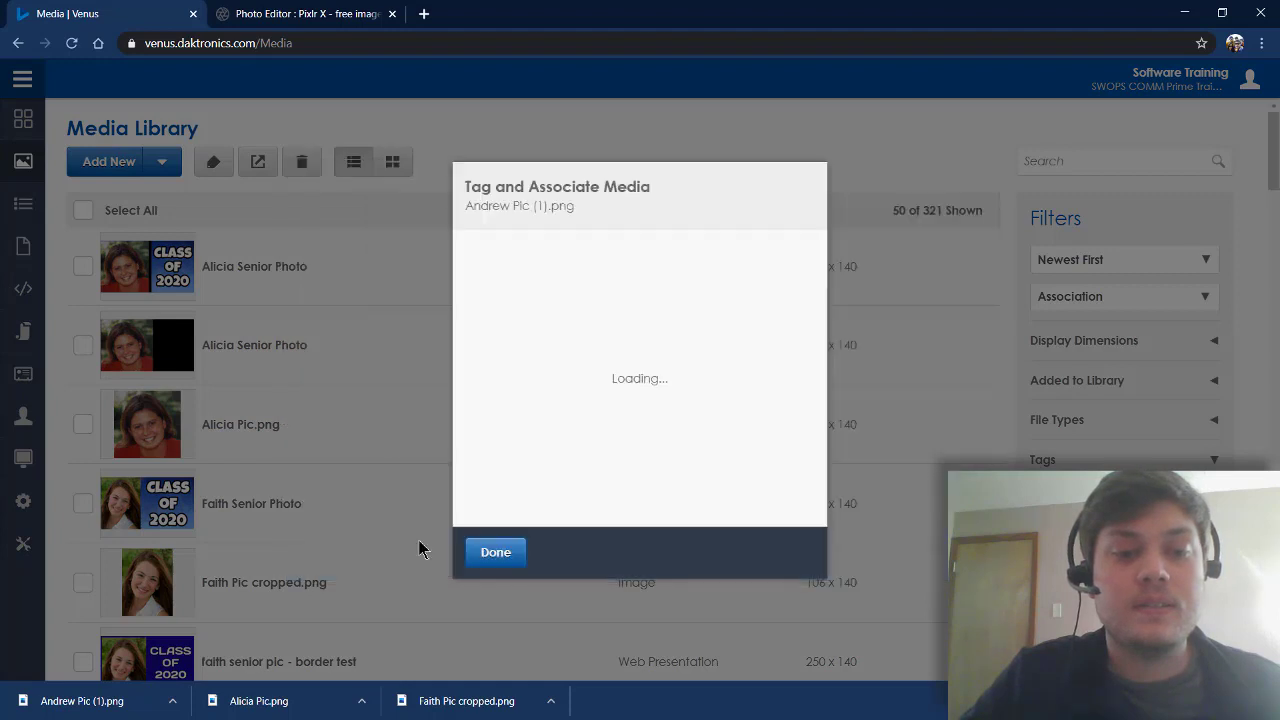
left_click(490, 550)
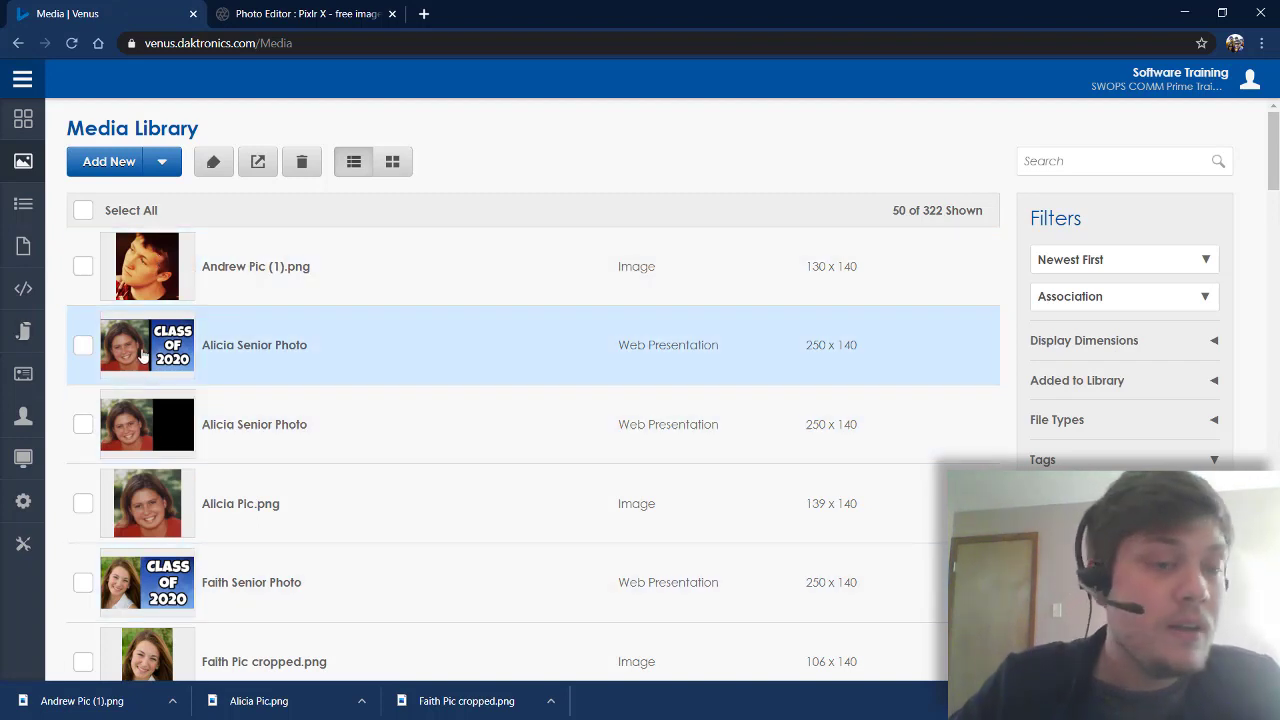
left_click(175, 355)
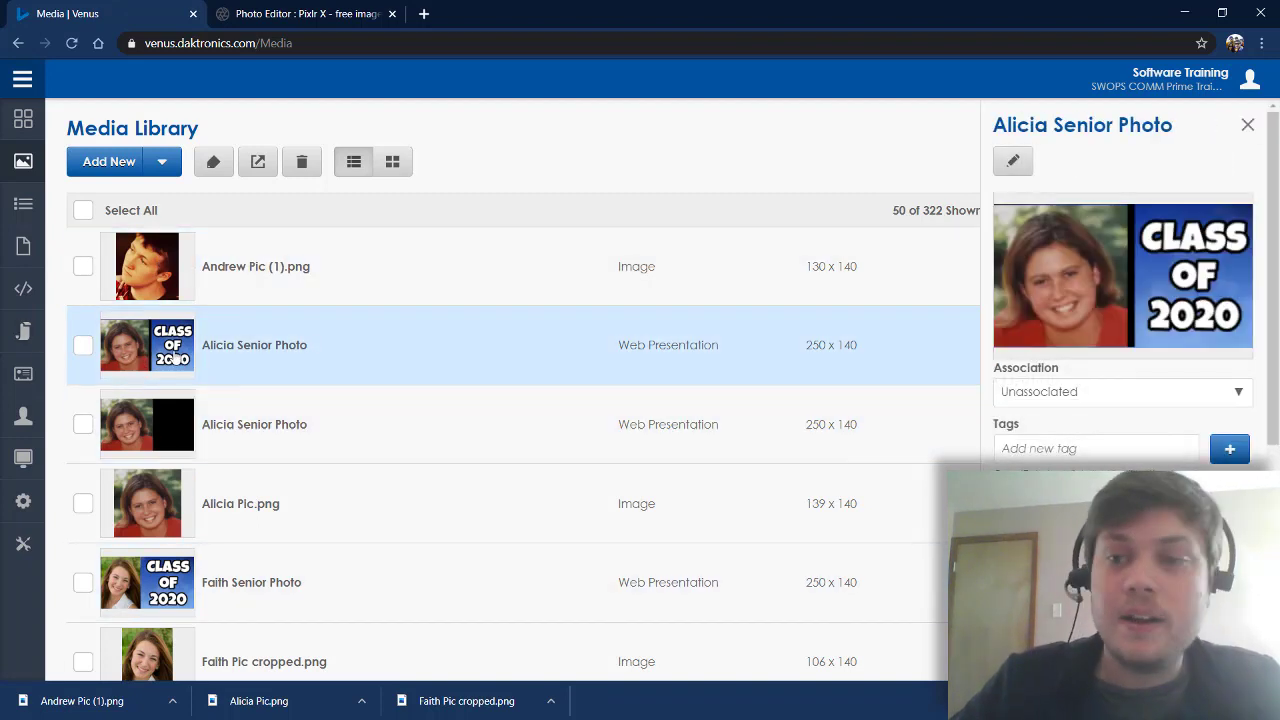
Use Save As on Alicia Senior Photo, renaming the copy 'Andrew Senior Photo'
left_click(1013, 161)
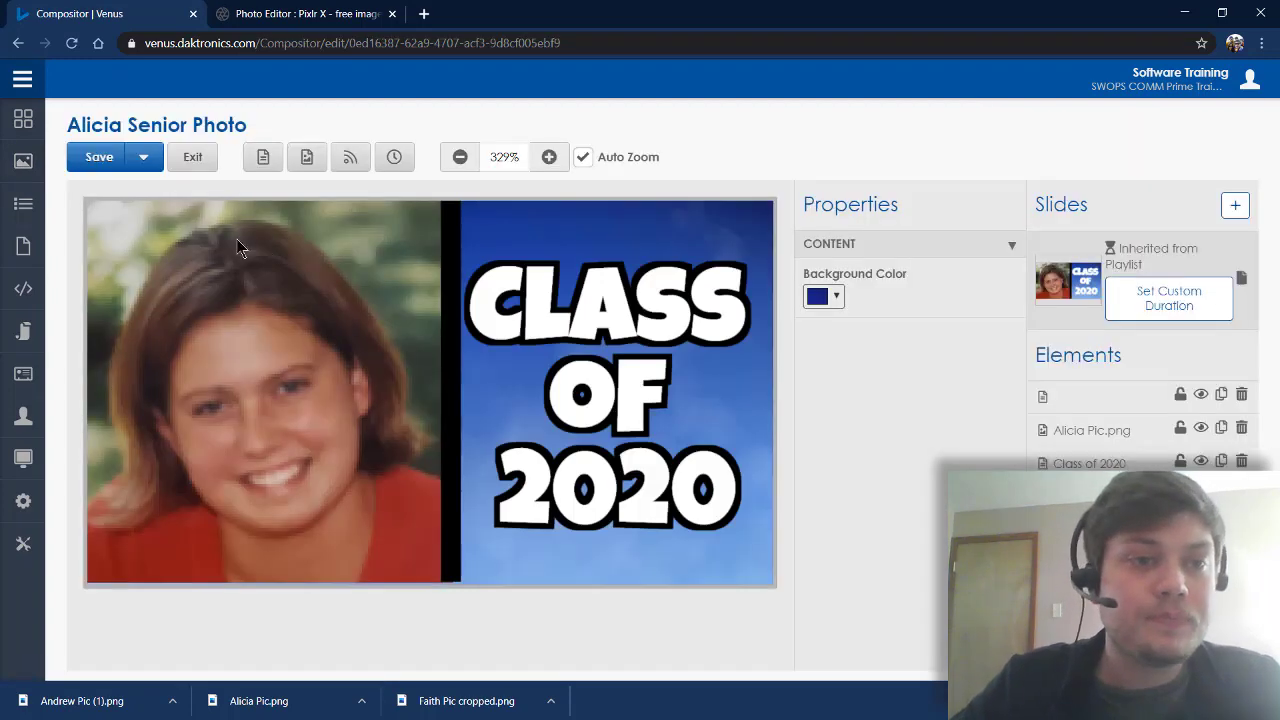
left_click(144, 157)
left_click(142, 209)
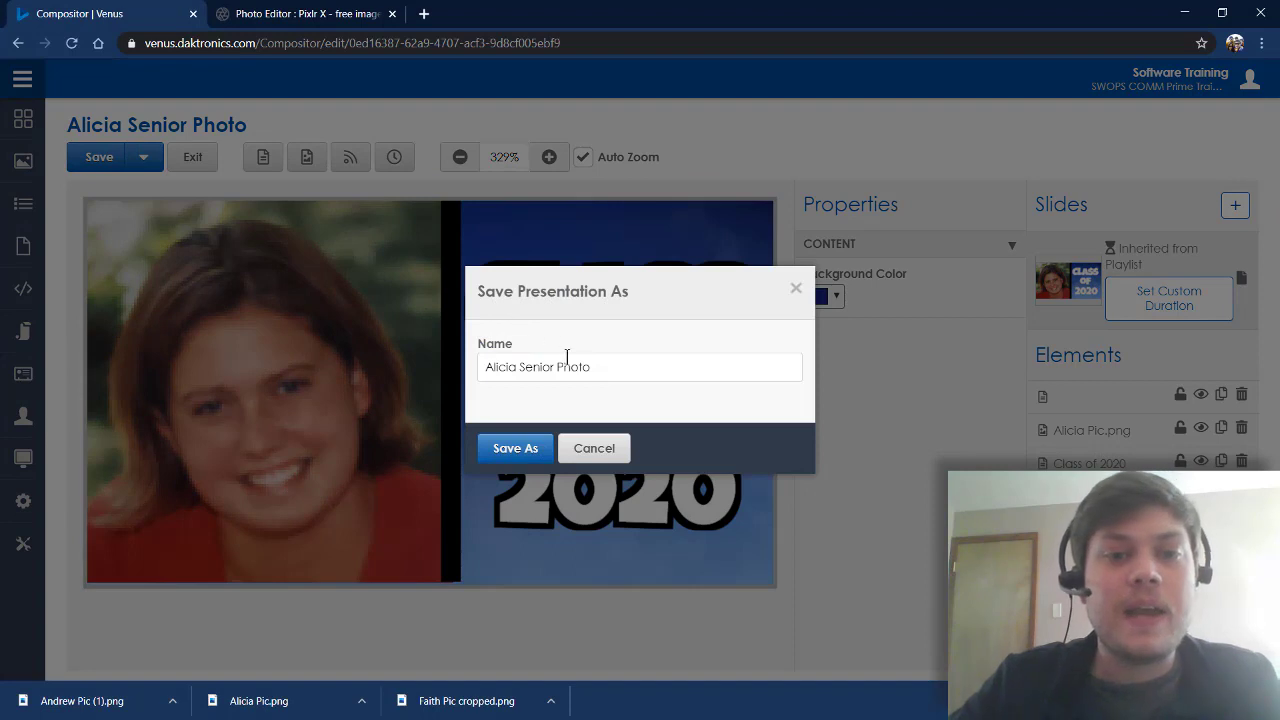
left_click(483, 367)
double_click(487, 367)
key("BackSpace")
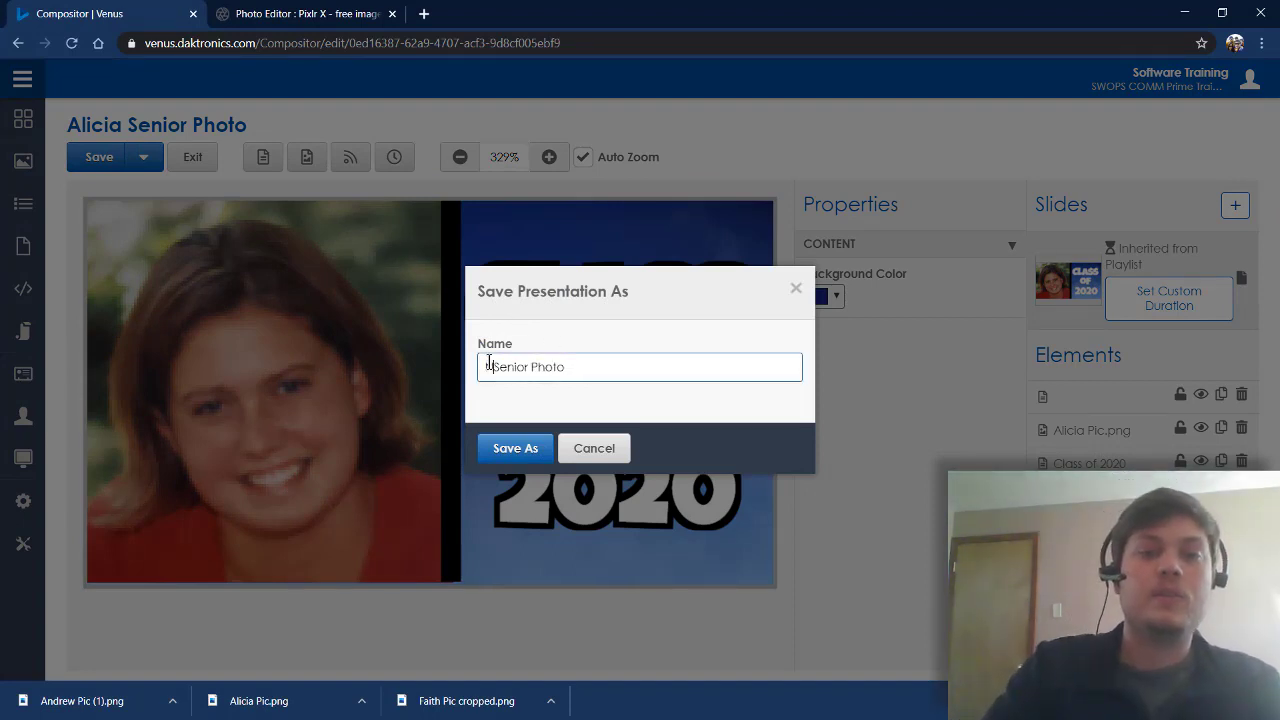
type("And")
key("BackSpace")
key("BackSpace")
key("BackSpace")
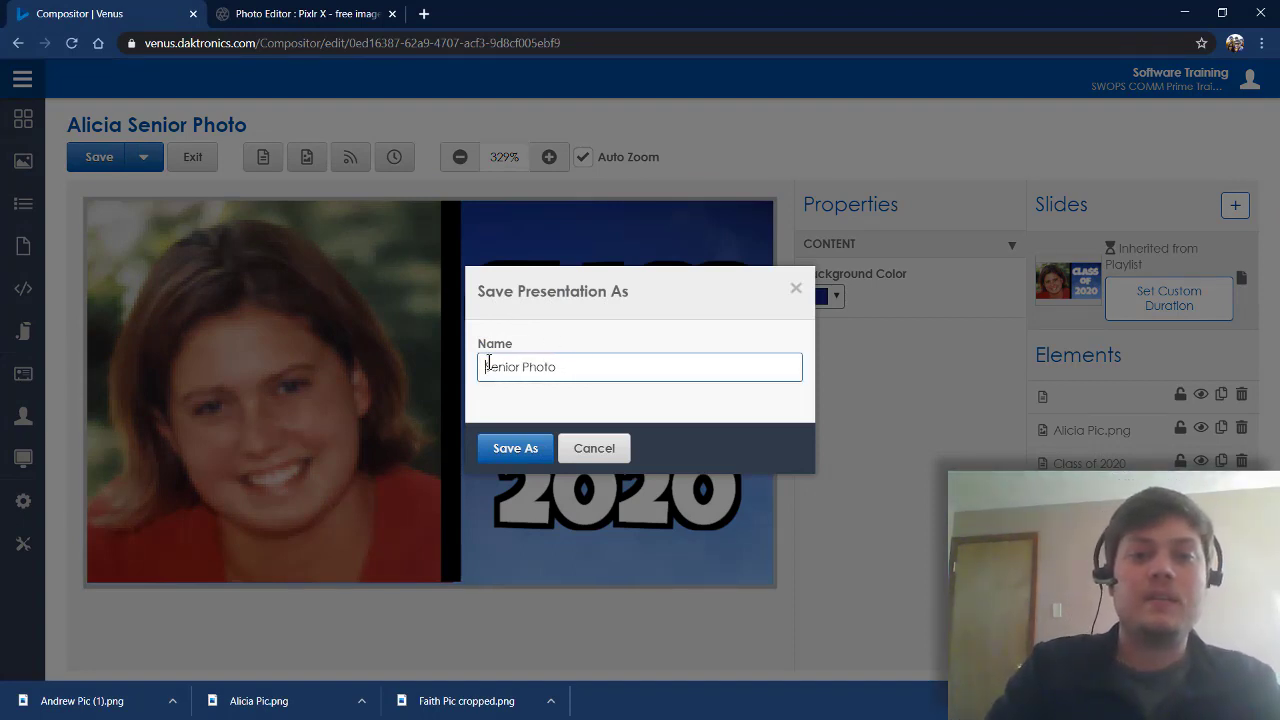
type("Andrew")
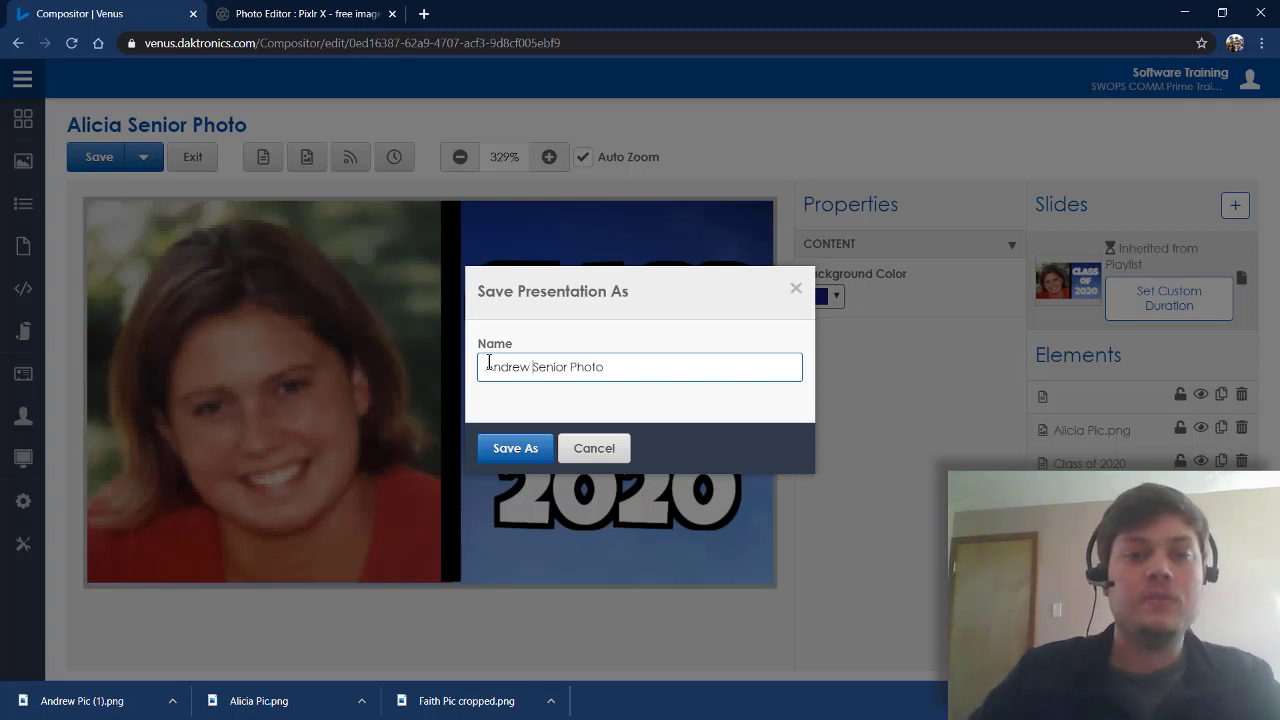
left_click(495, 448)
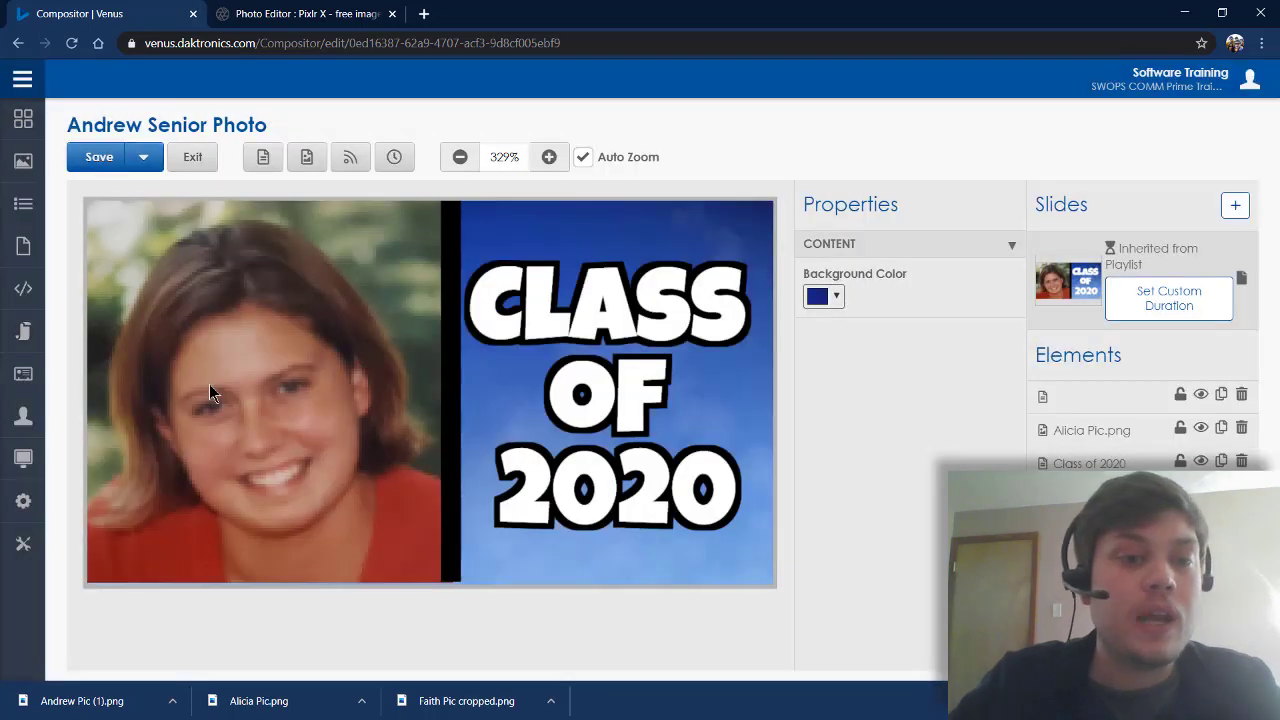
Delete Alicia Pic.png and add a new image element using Andrew Pic (1).png
left_click(280, 367)
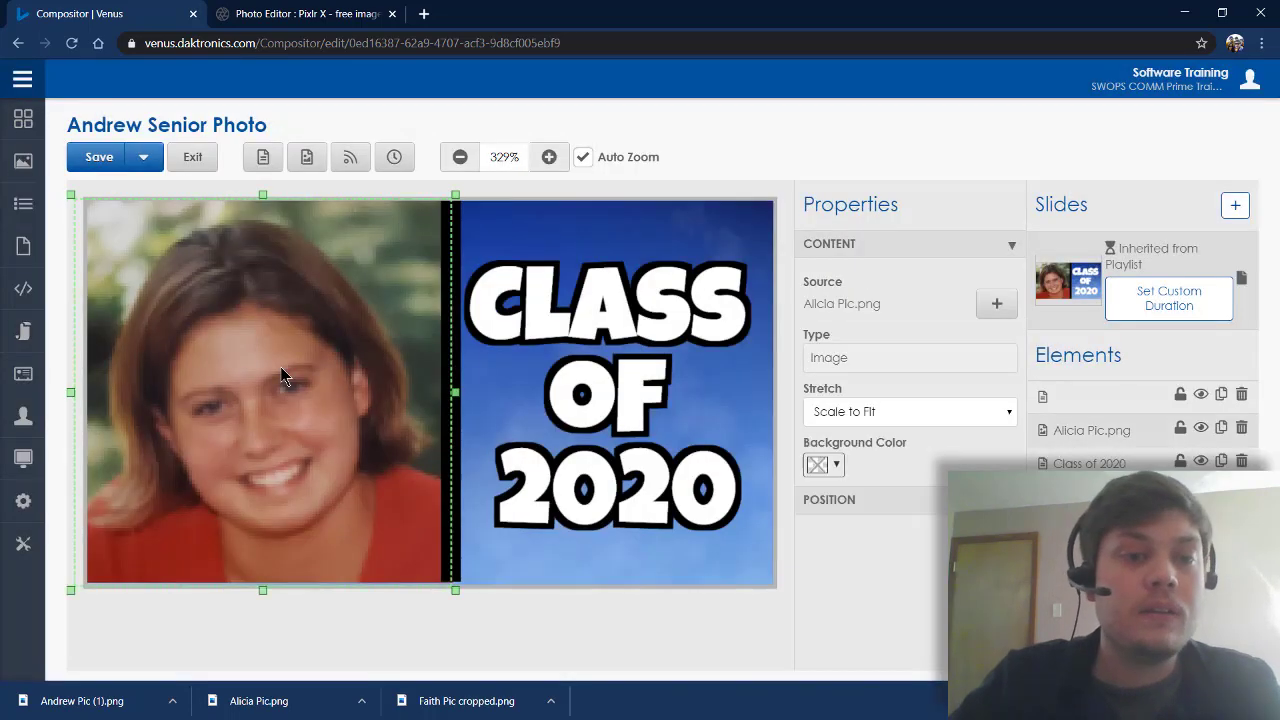
key("Delete")
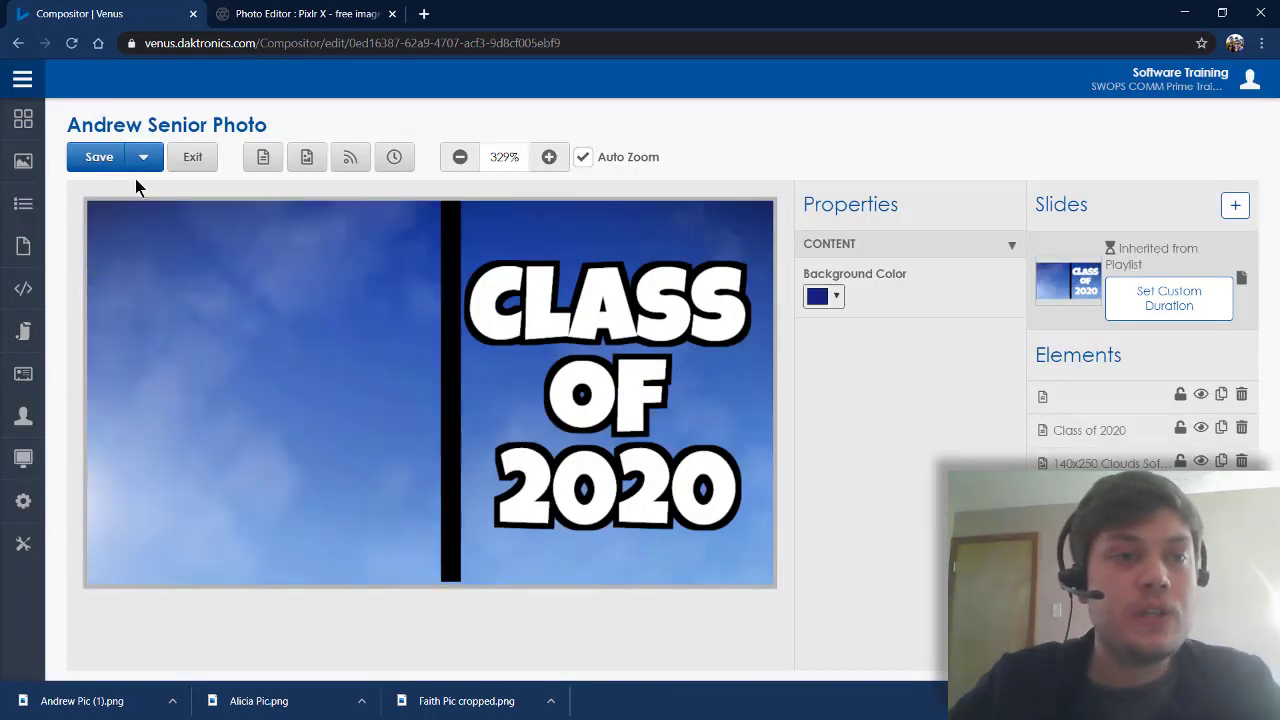
left_click(306, 157)
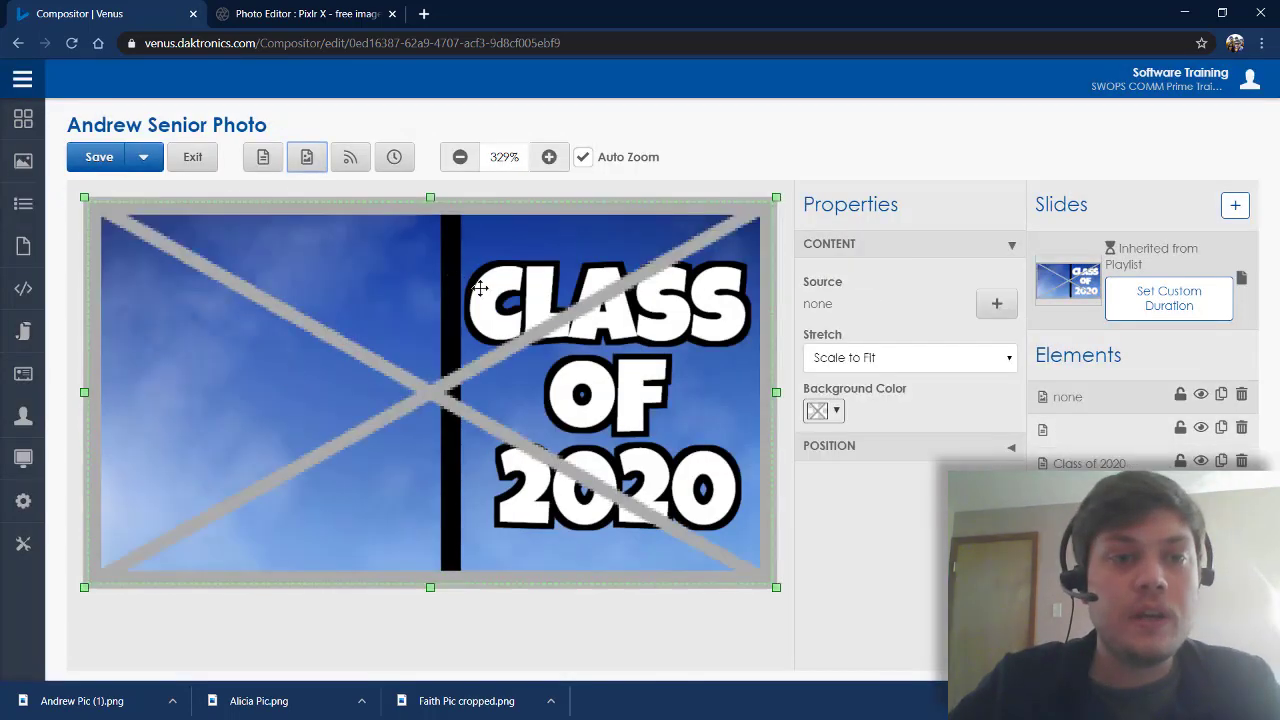
left_click(997, 305)
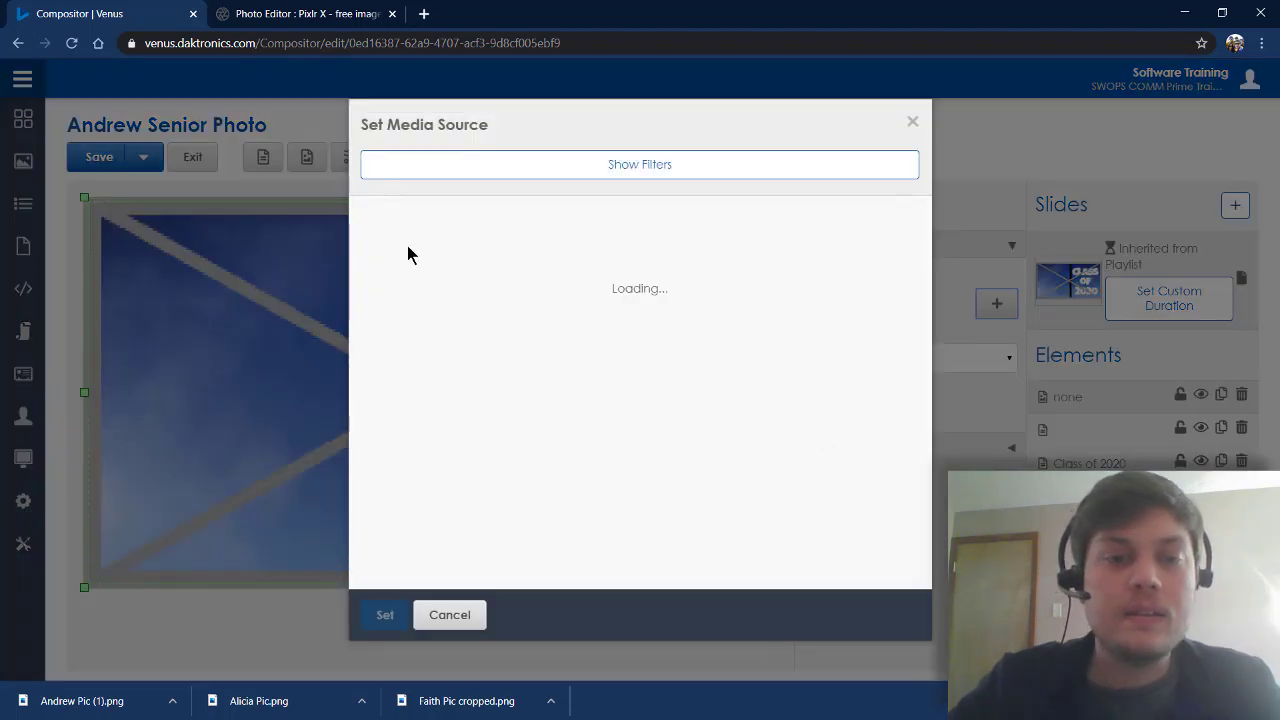
left_click(378, 268)
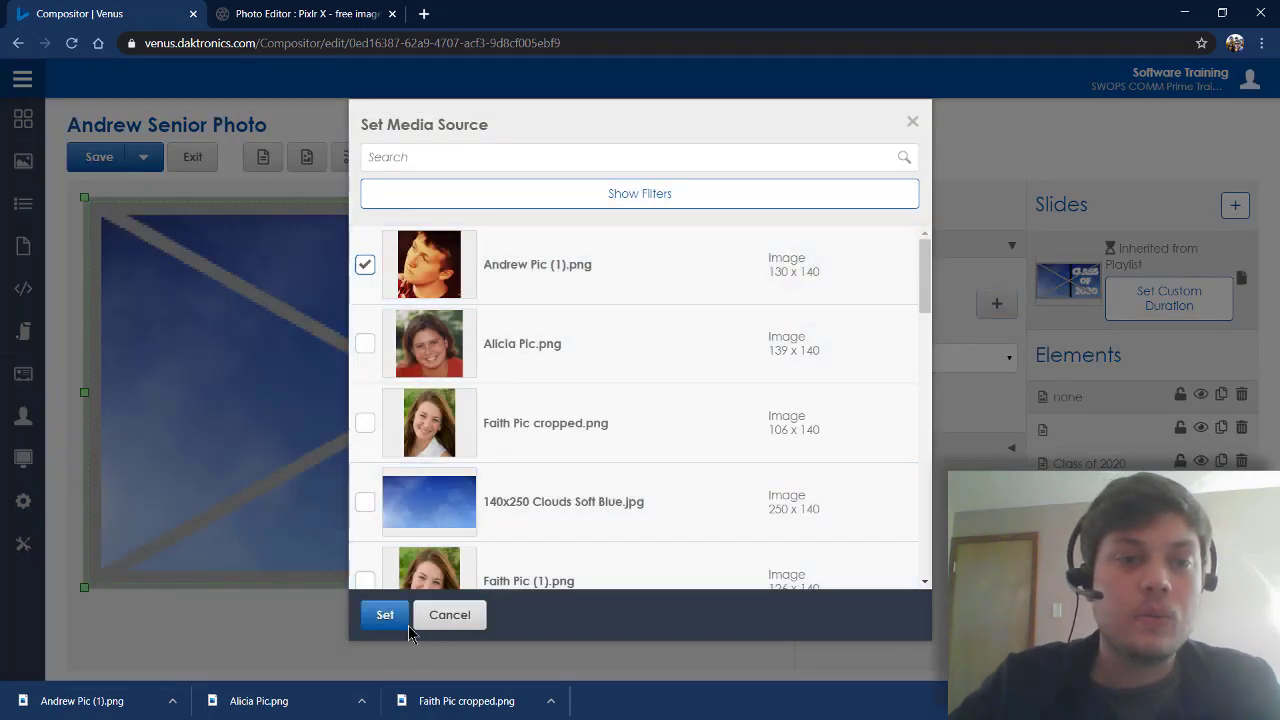
left_click(385, 615)
Resize Andrew's photo to fill the left side up to the divider
left_click_drag(778, 395, 455, 405)
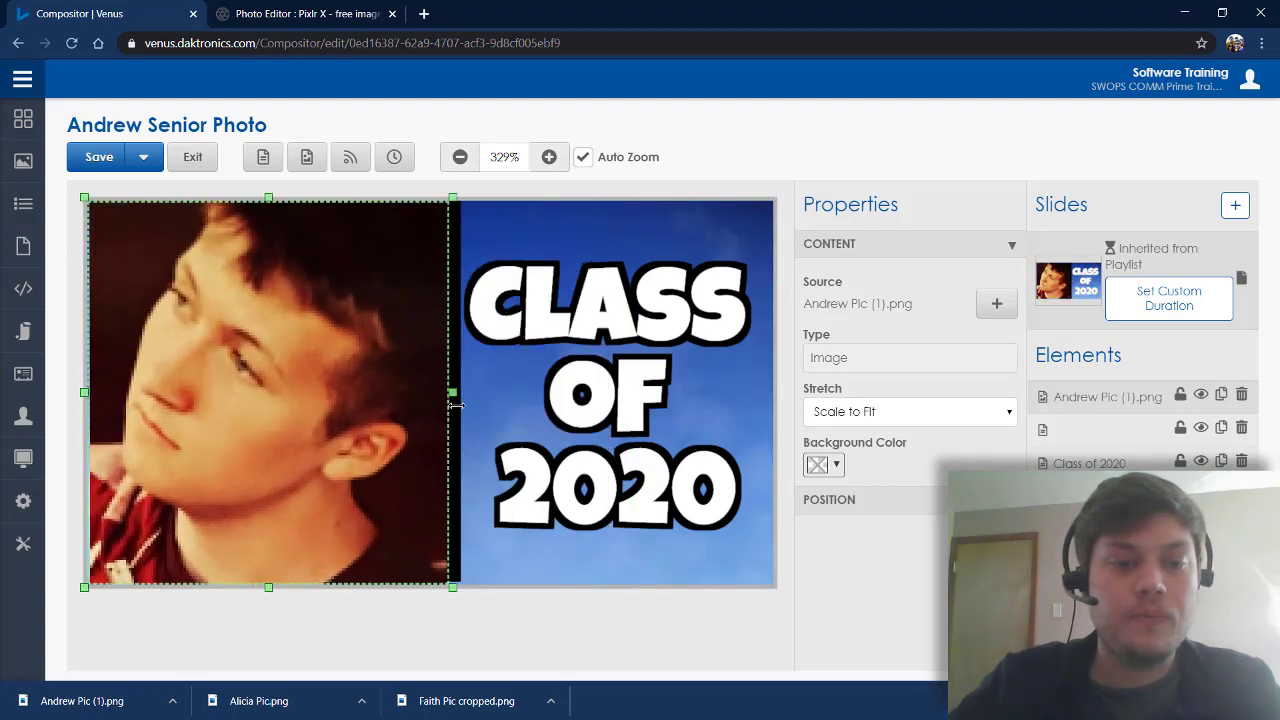
left_click(305, 418)
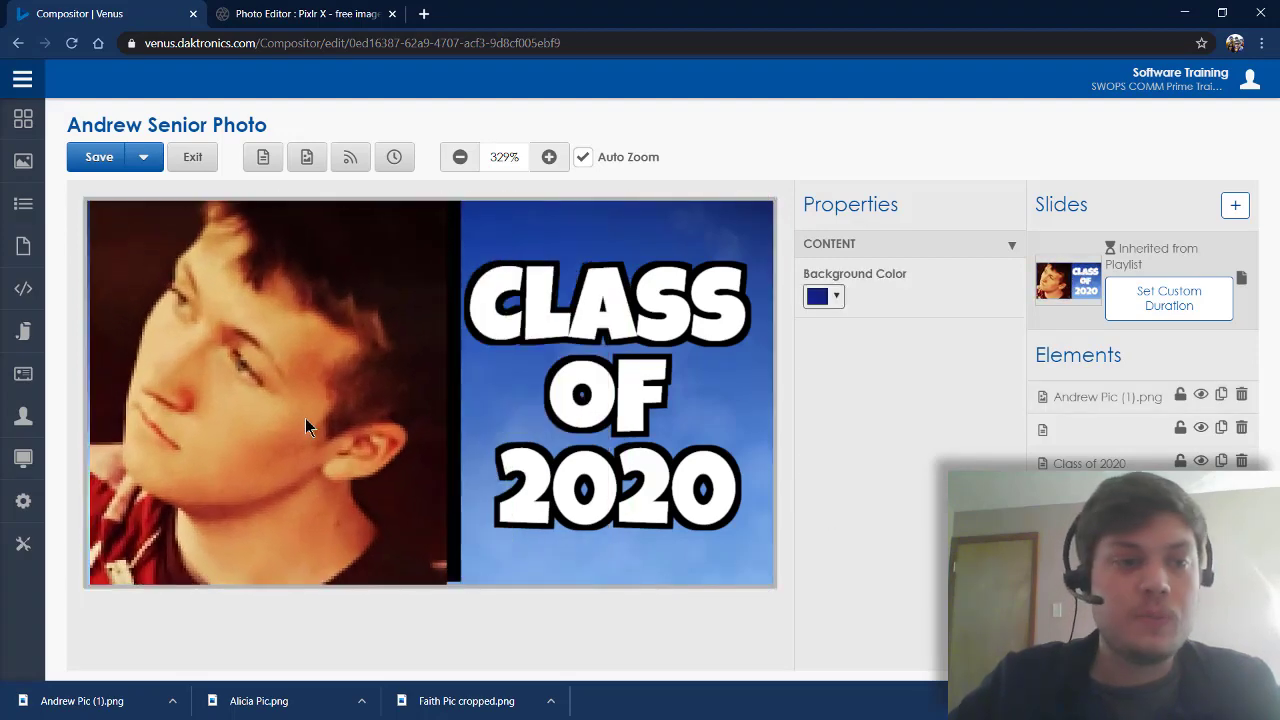
left_click(264, 420)
left_click_drag(264, 413, 258, 413)
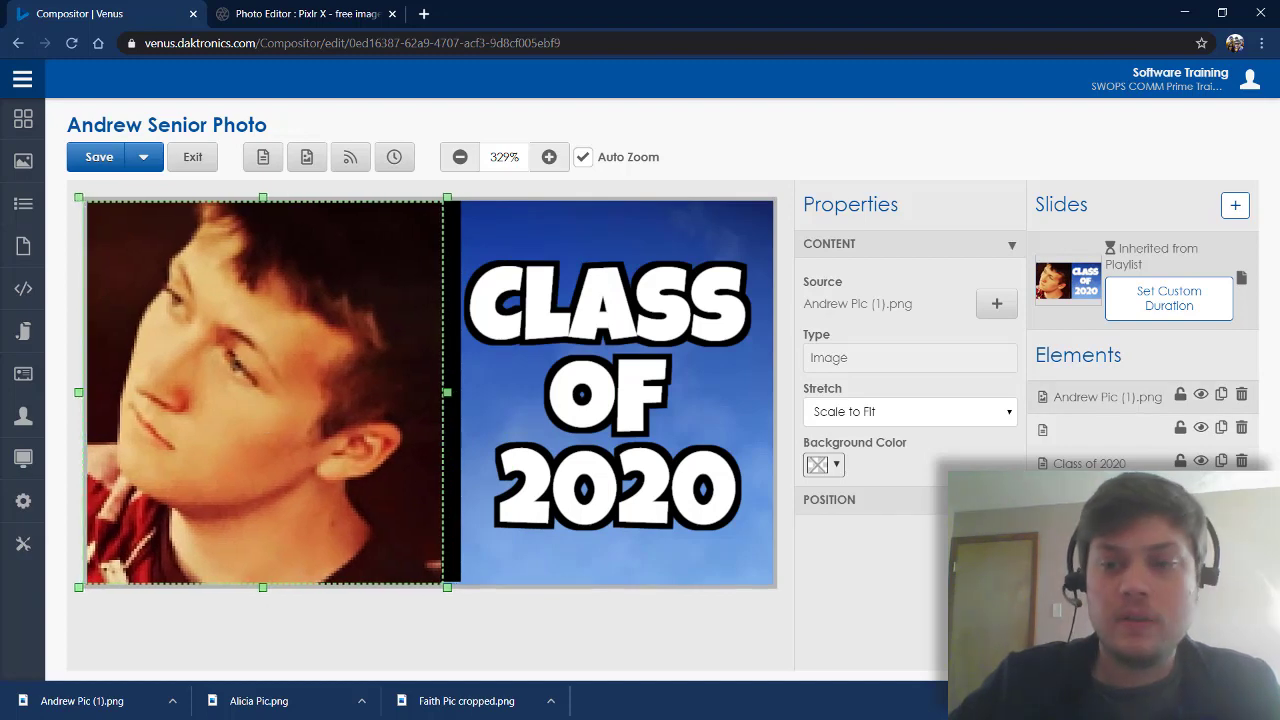
left_click(595, 464)
Stretch the divider strip to full slide height and change its Background Color to white
left_click(454, 421)
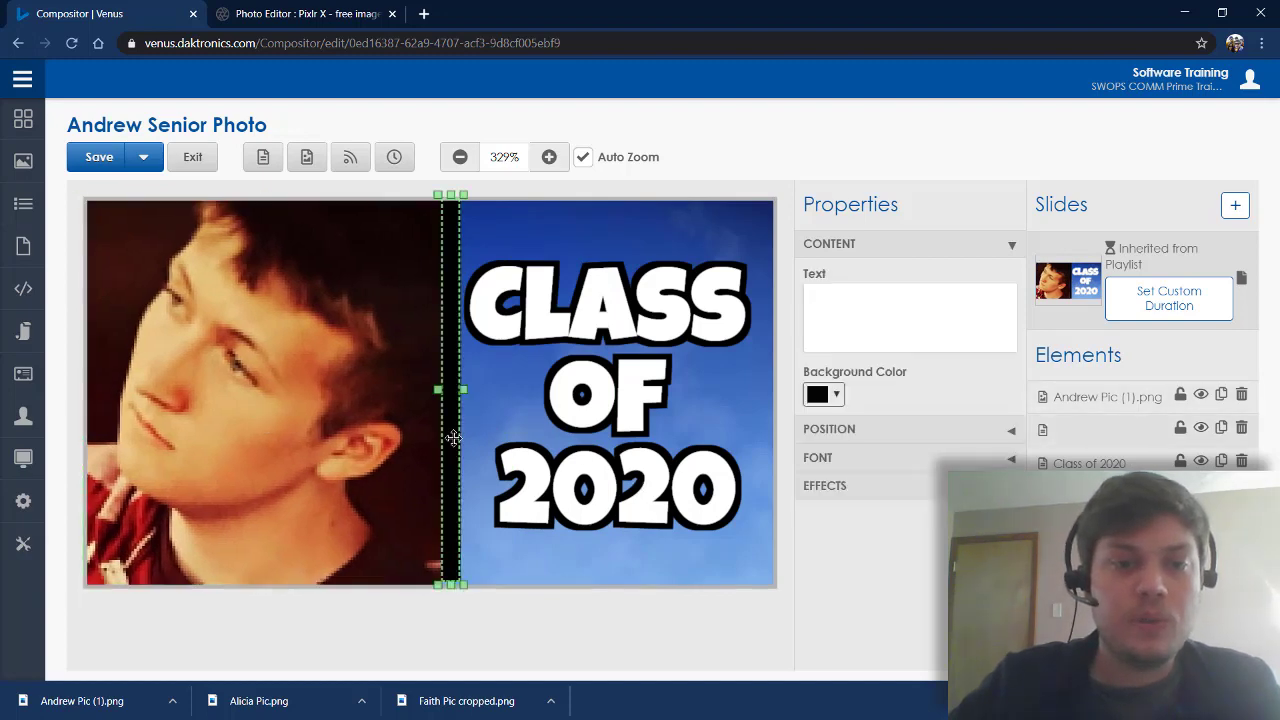
left_click_drag(453, 588, 453, 591)
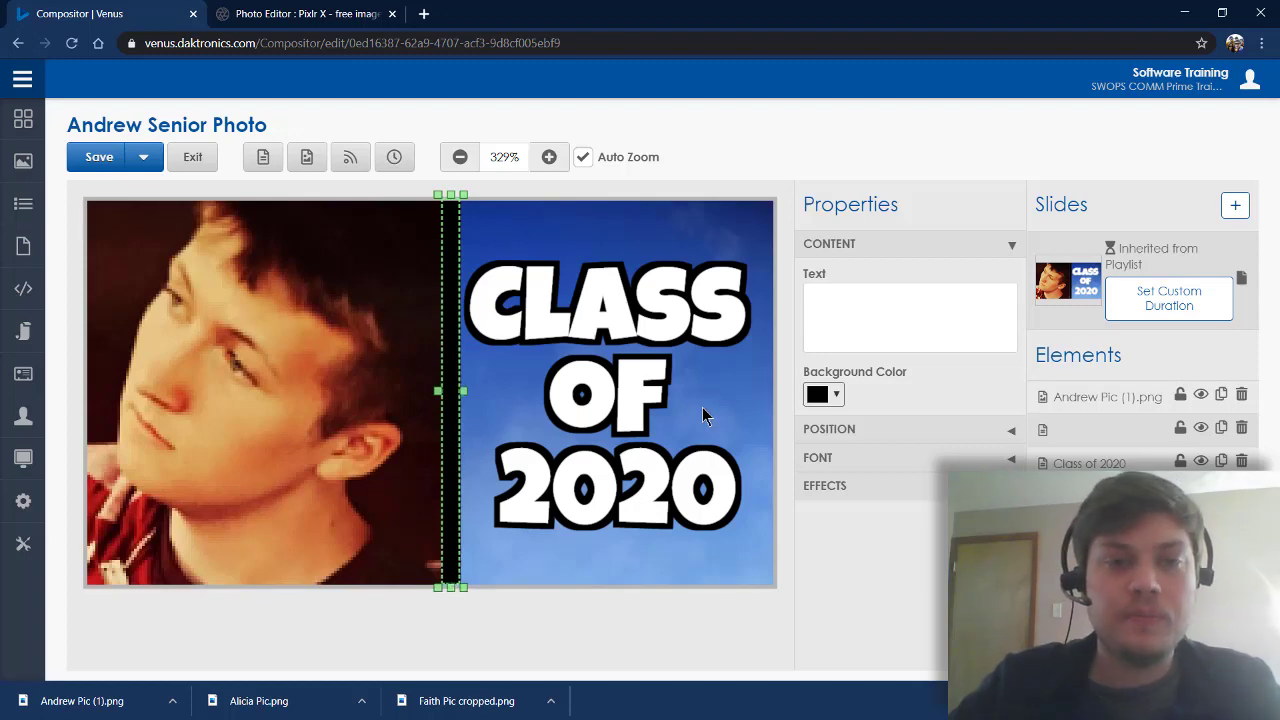
left_click(849, 249)
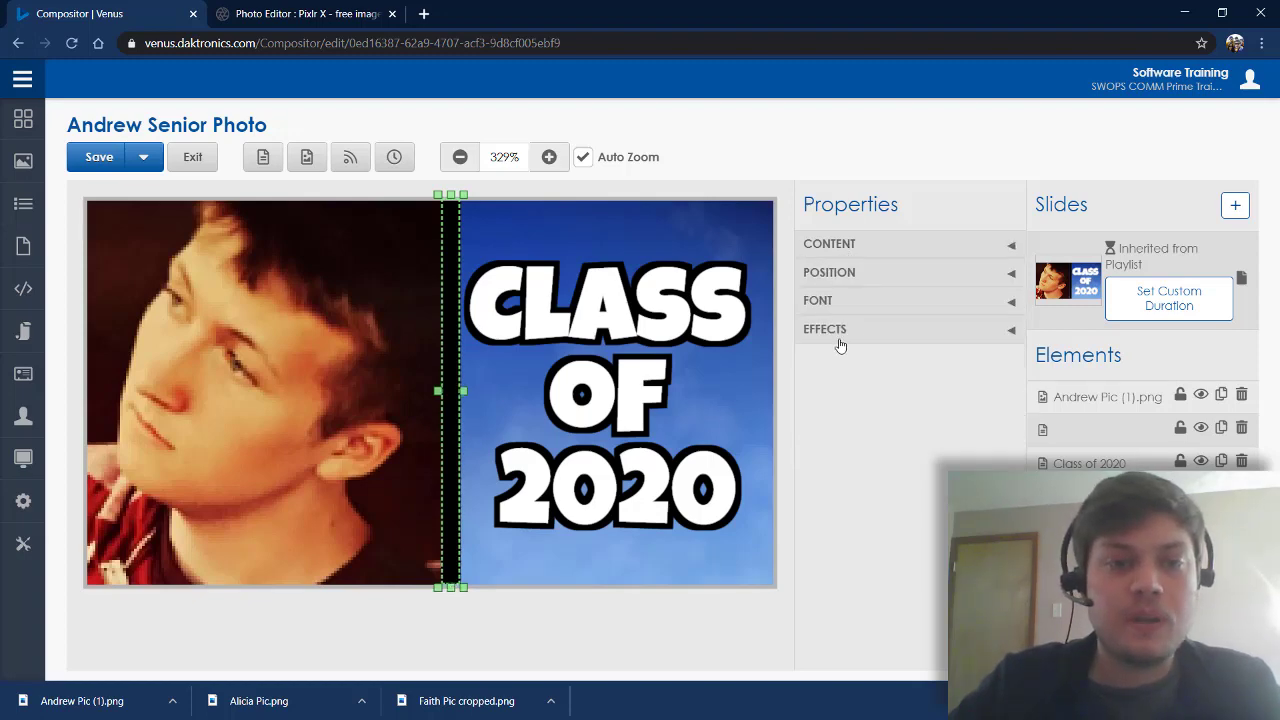
left_click(837, 334)
left_click(837, 334)
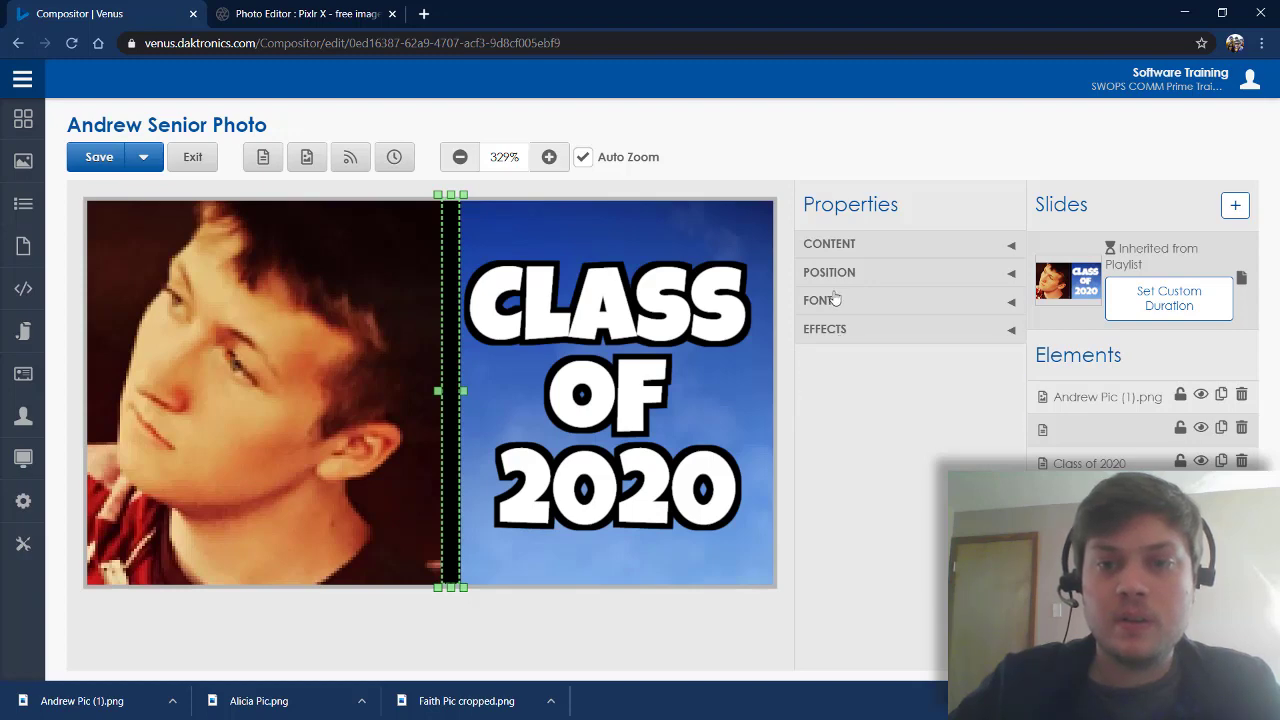
left_click(832, 250)
left_click(822, 394)
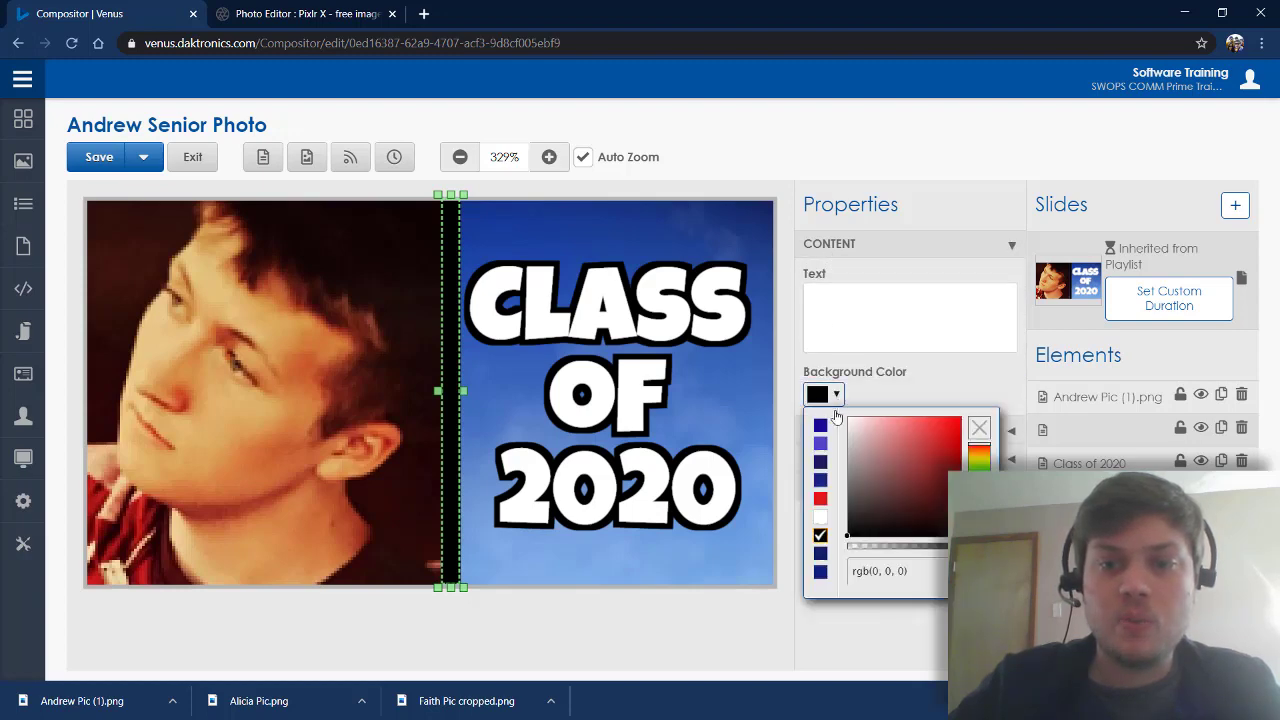
left_click(847, 424)
key("Escape")
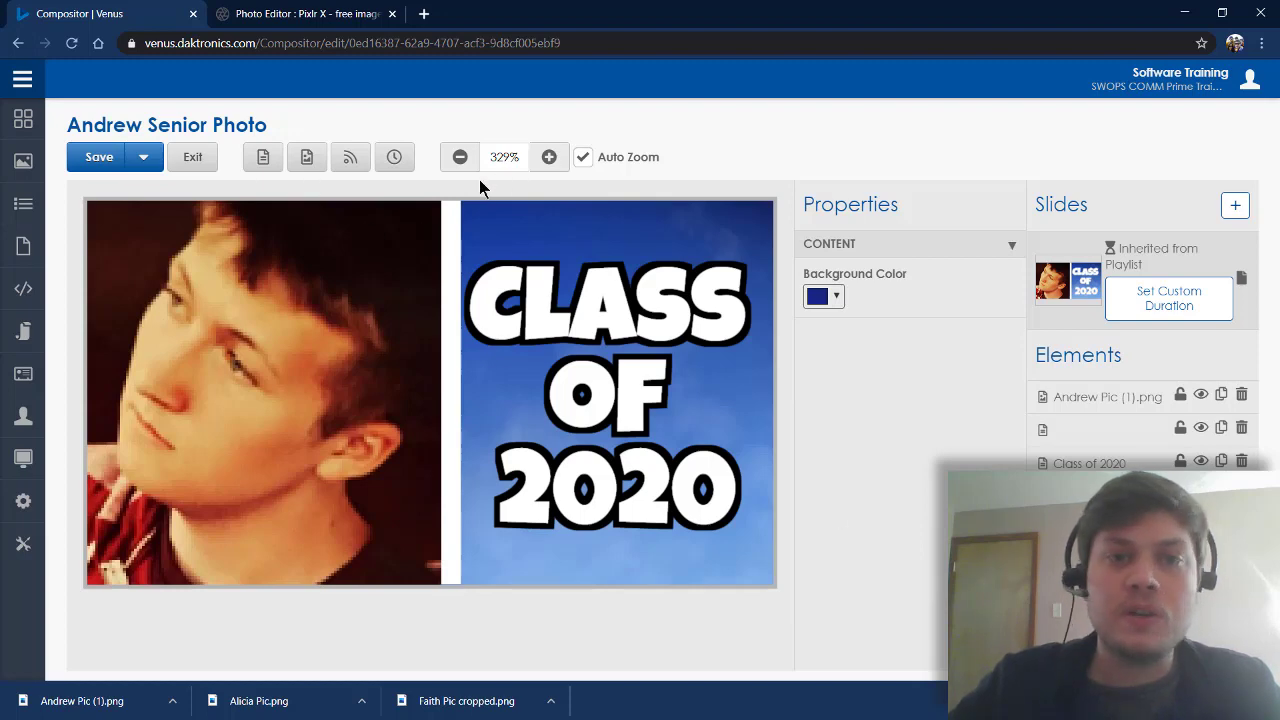
Zoom out to the whole slide and check the white divider and Andrew's photo
left_click(460, 157)
left_click(460, 157)
left_click(460, 157)
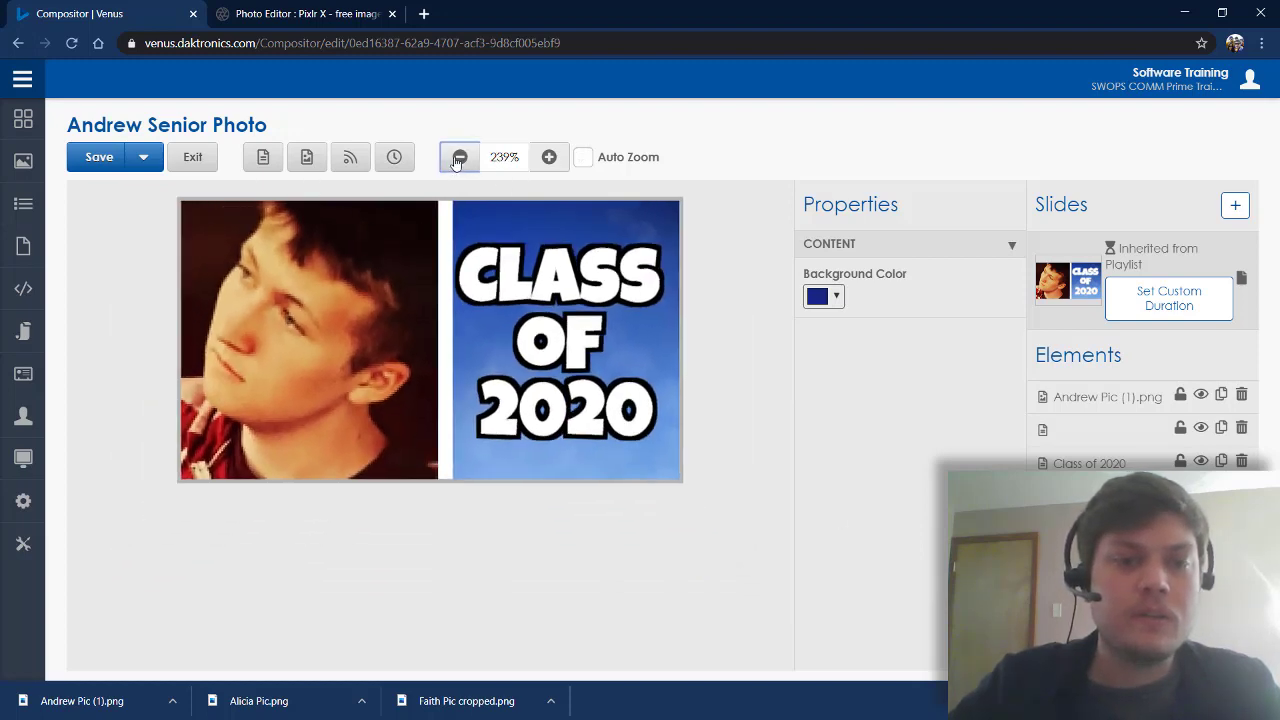
left_click(460, 157)
left_click(460, 157)
left_click(460, 157)
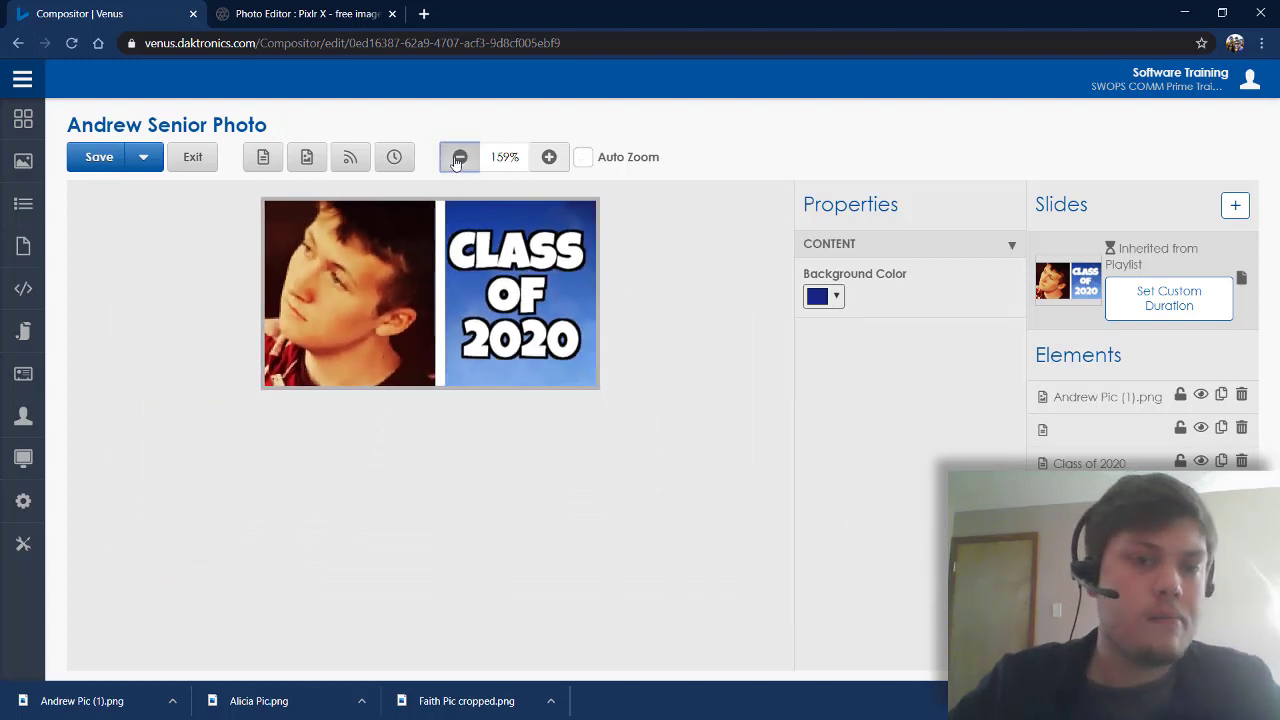
left_click(438, 260)
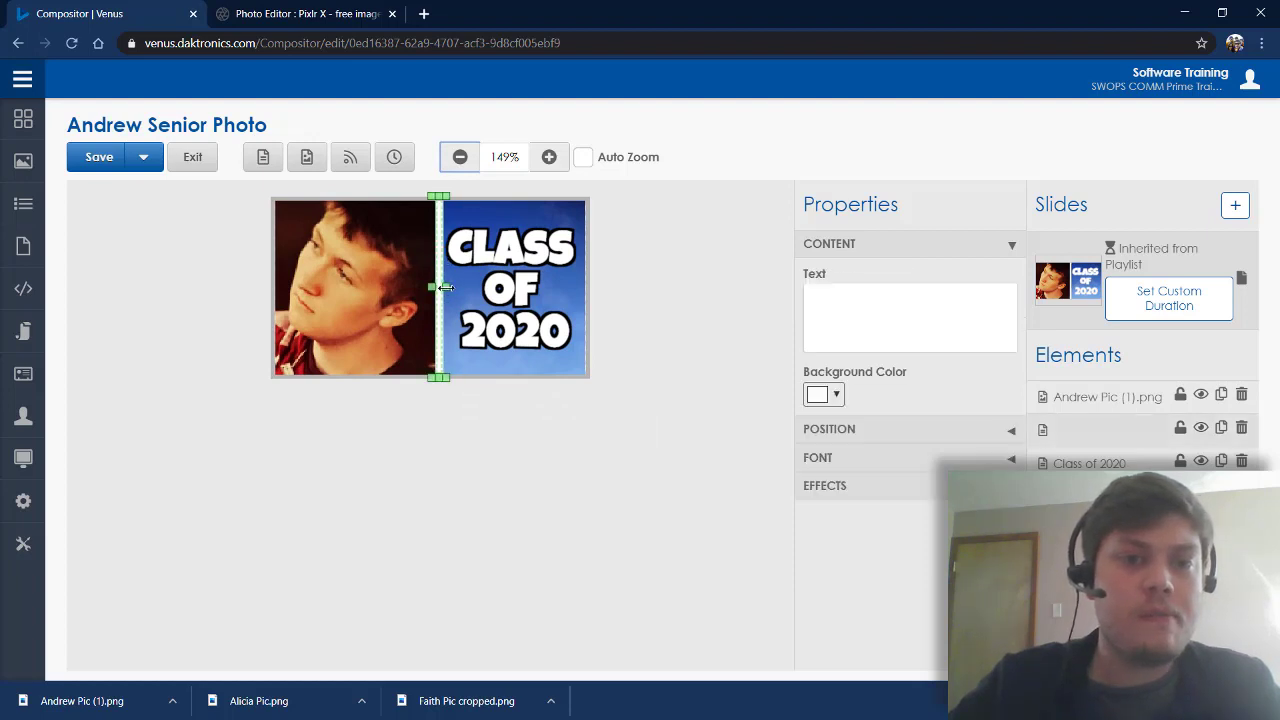
left_click(625, 343)
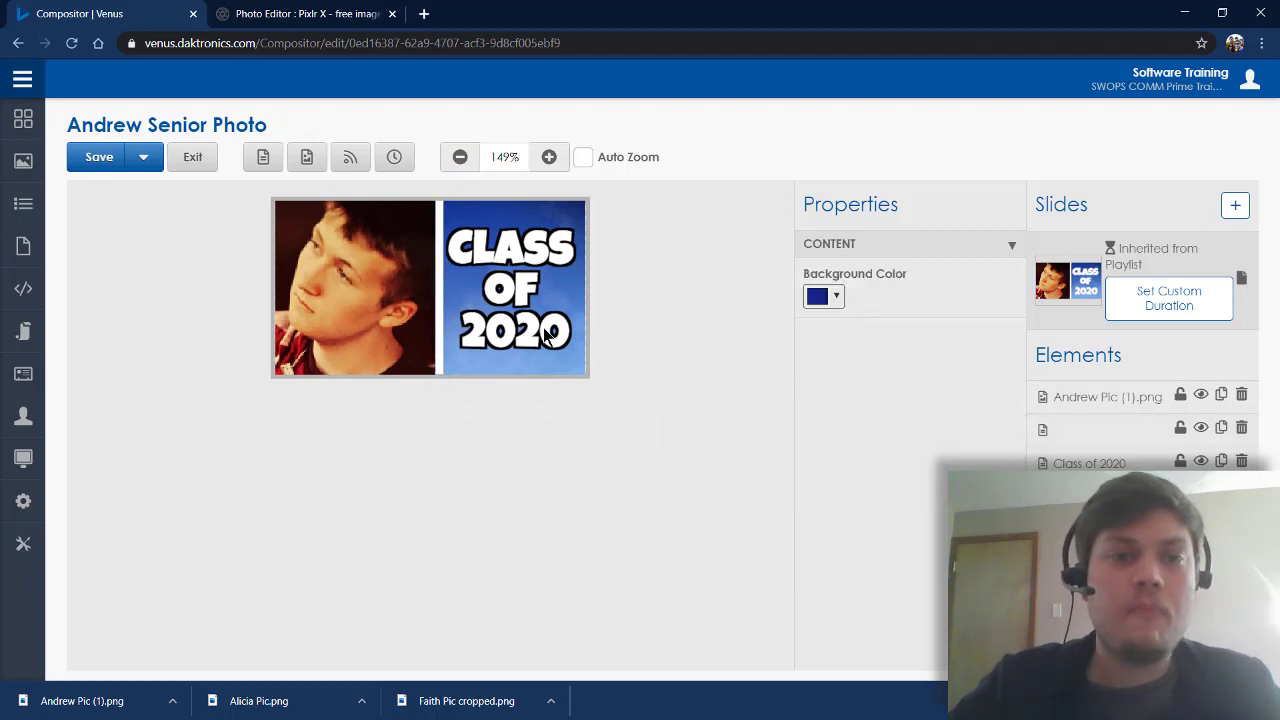
left_click(460, 157)
left_click(460, 157)
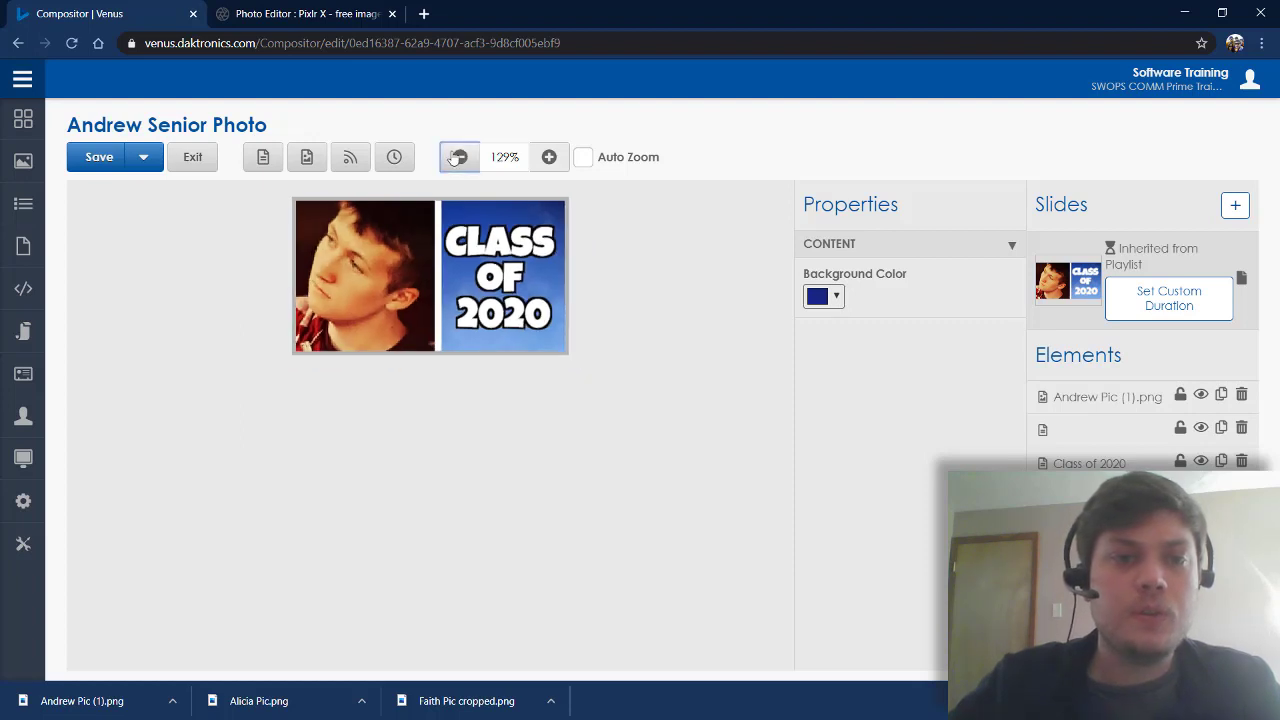
left_click(460, 157)
left_click(403, 240)
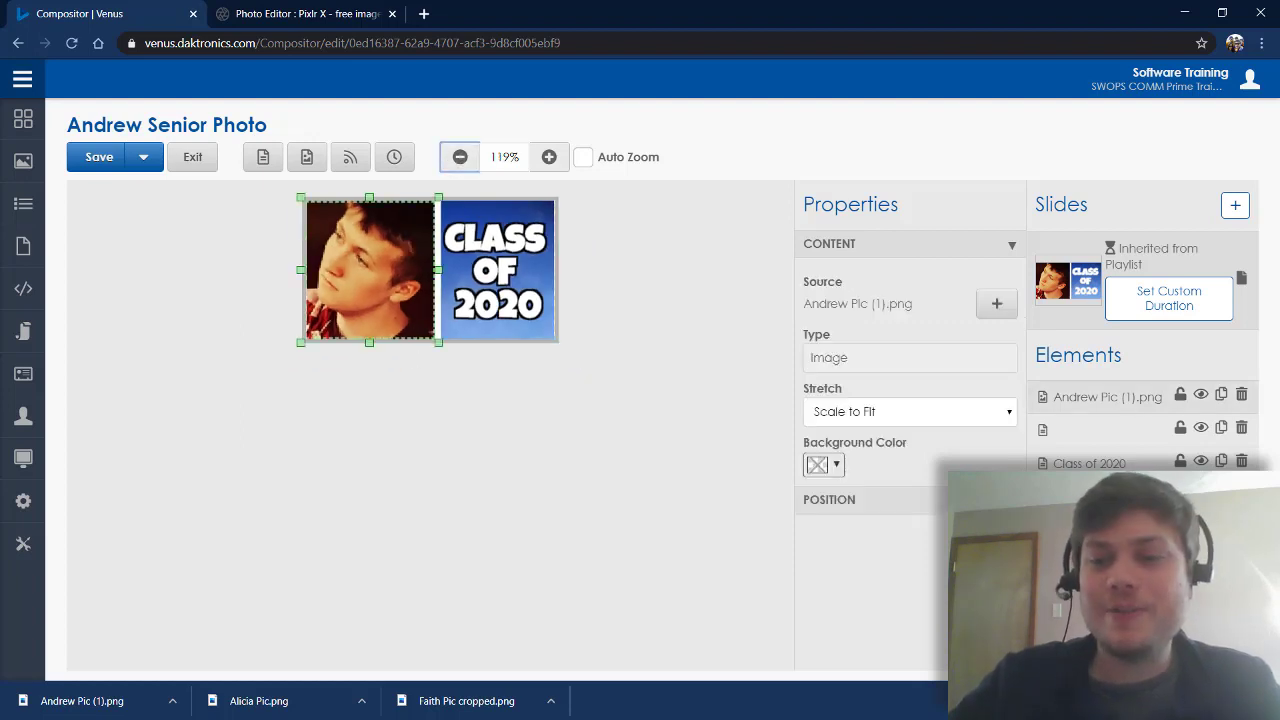
left_click(651, 414)
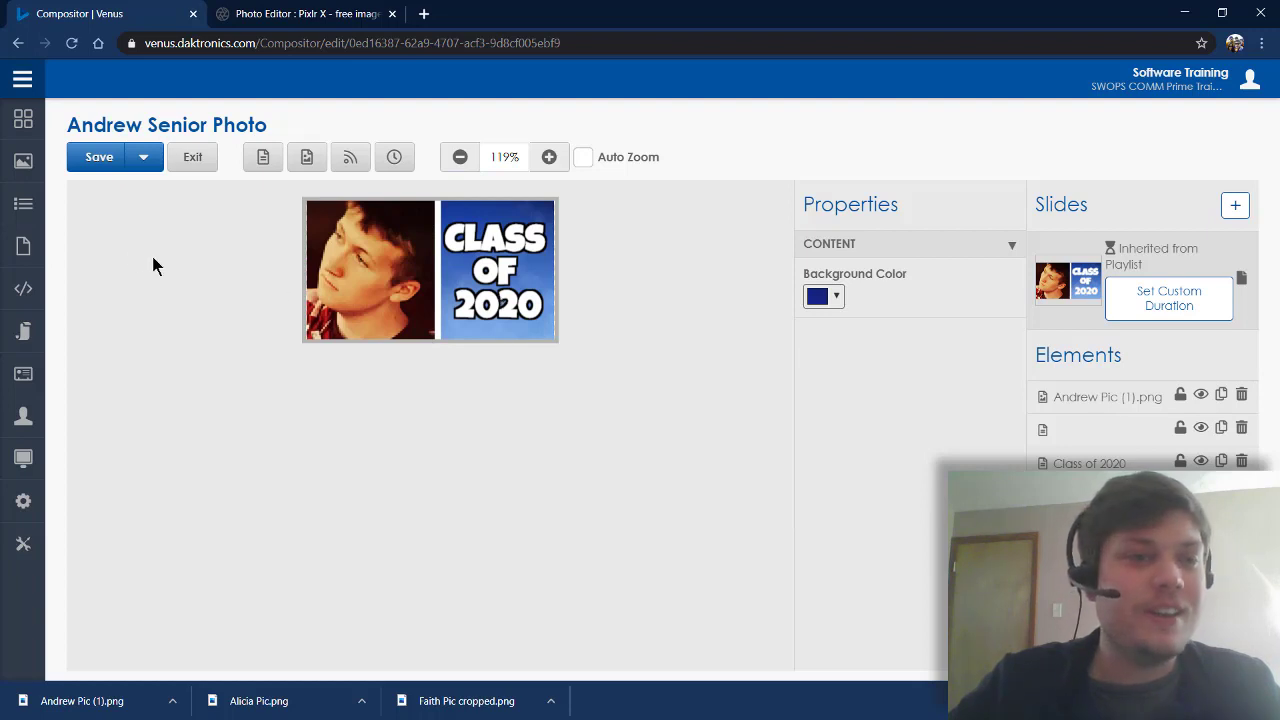
Save Andrew Senior Photo and exit to the Media Library, where it's listed first
left_click(518, 262)
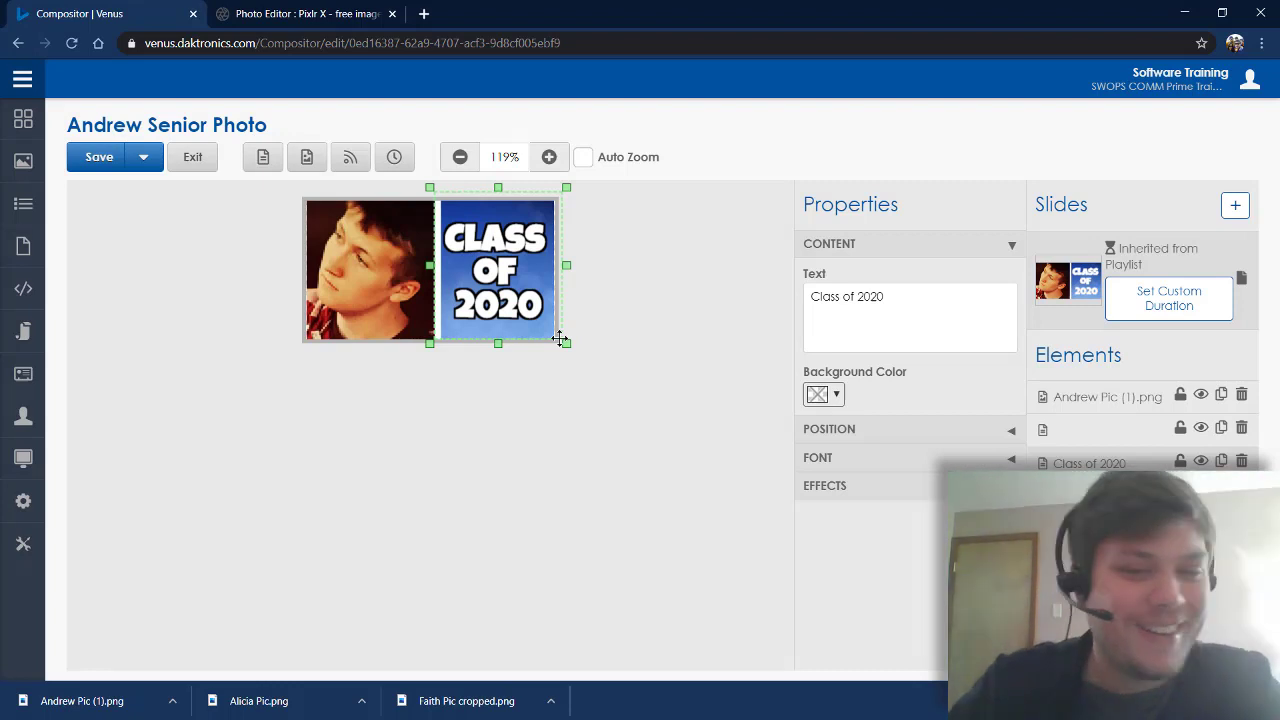
left_click(690, 402)
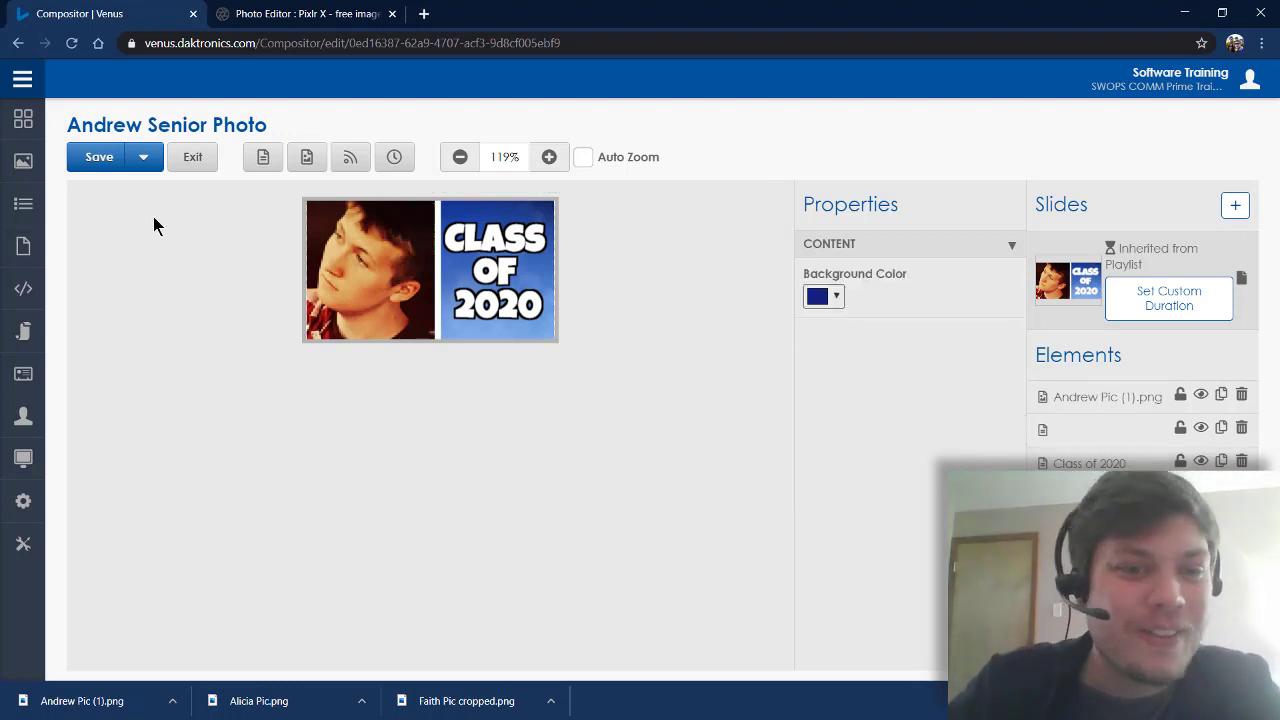
left_click(108, 162)
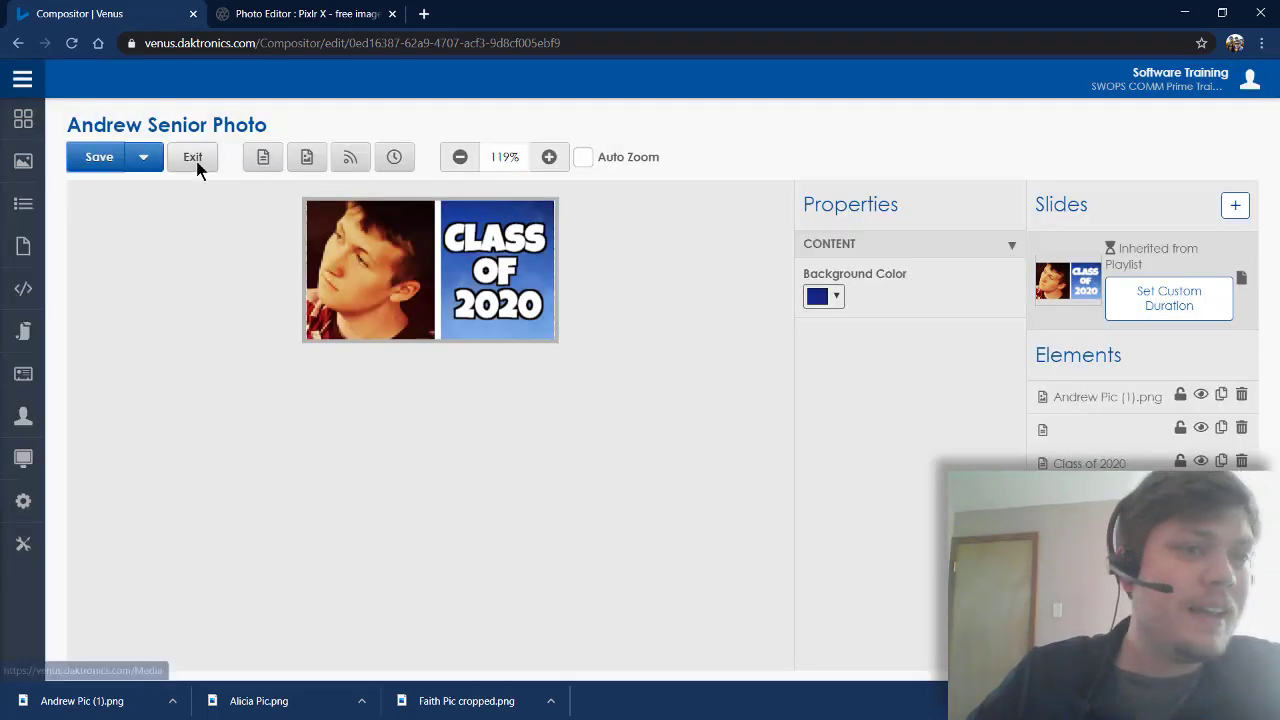
left_click(195, 160)
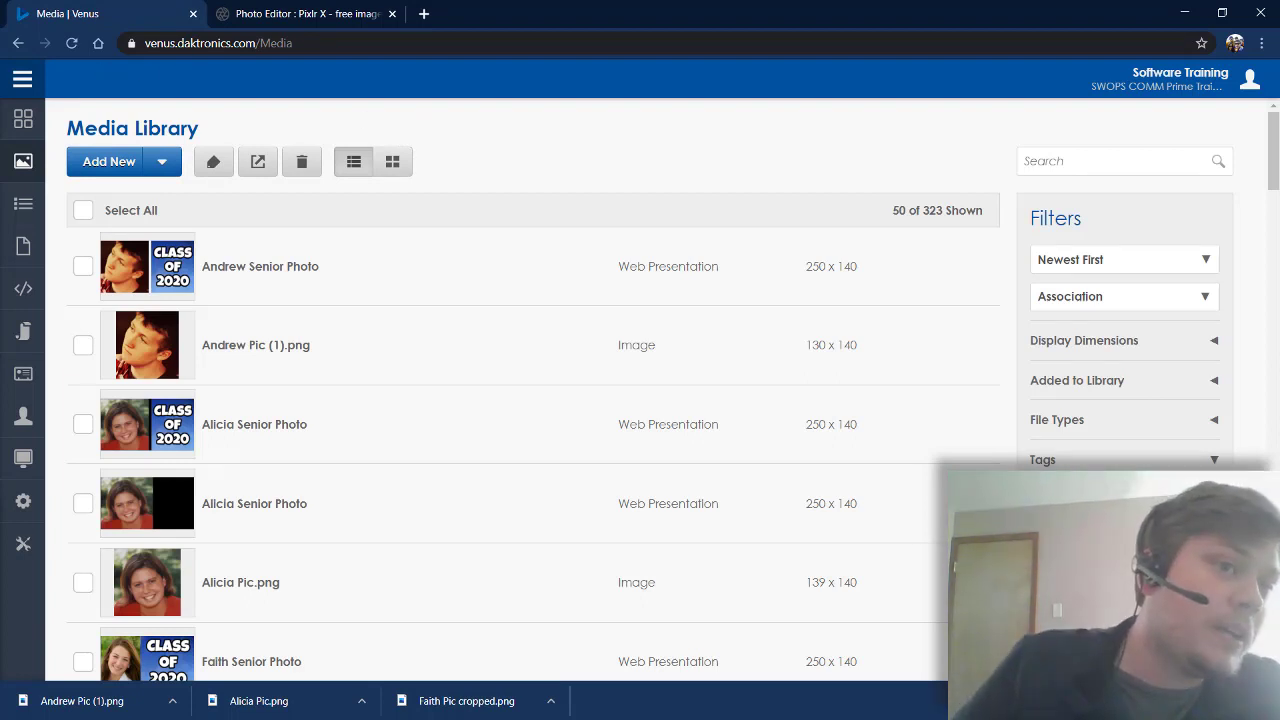
mouse_move(57, 228)
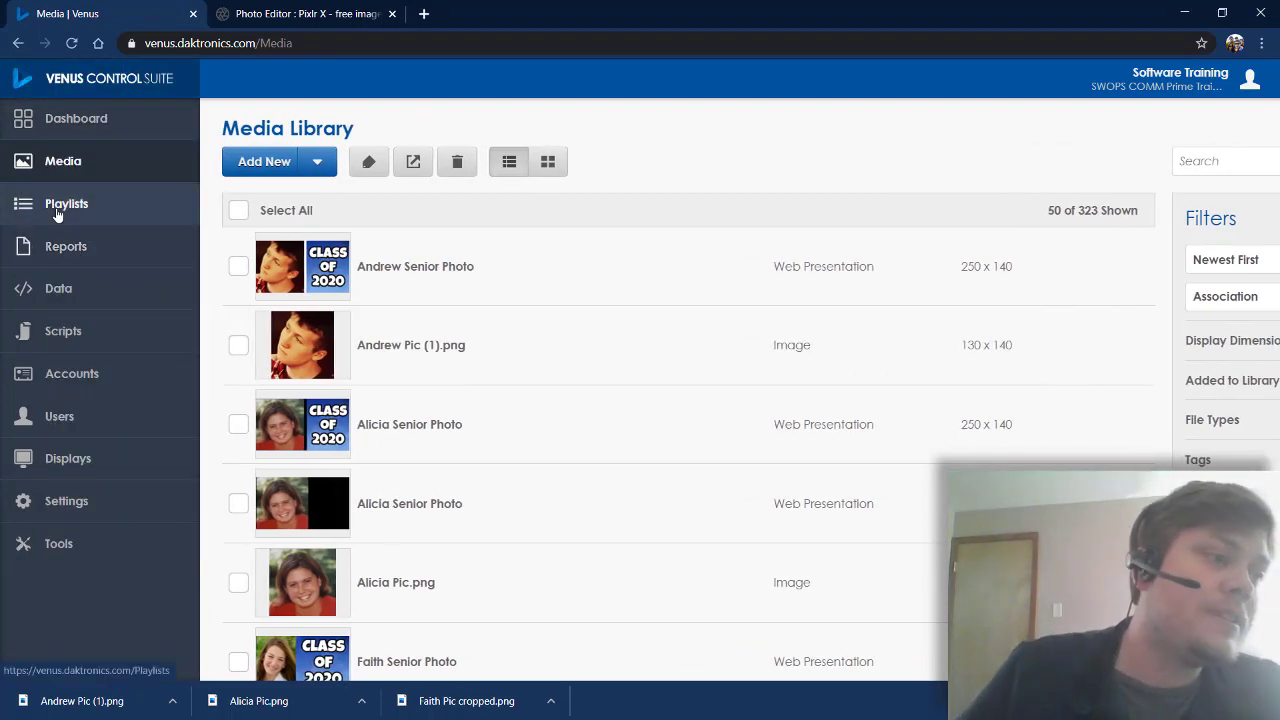